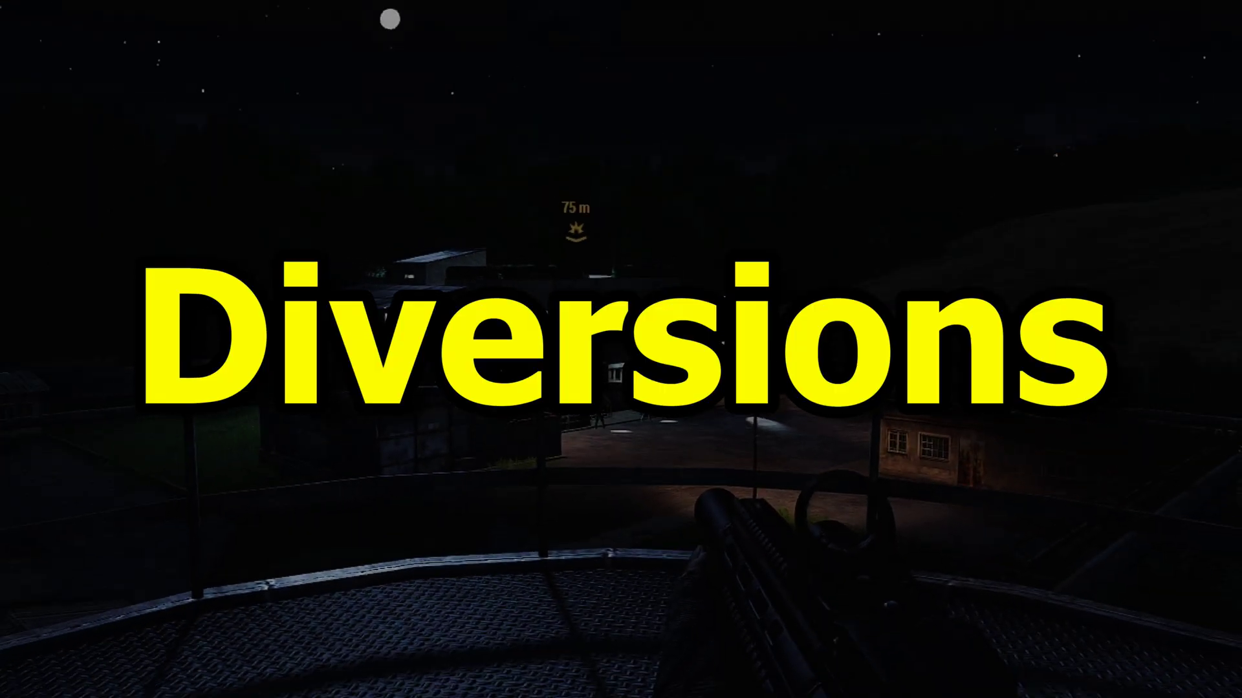
pyautogui.press('c')
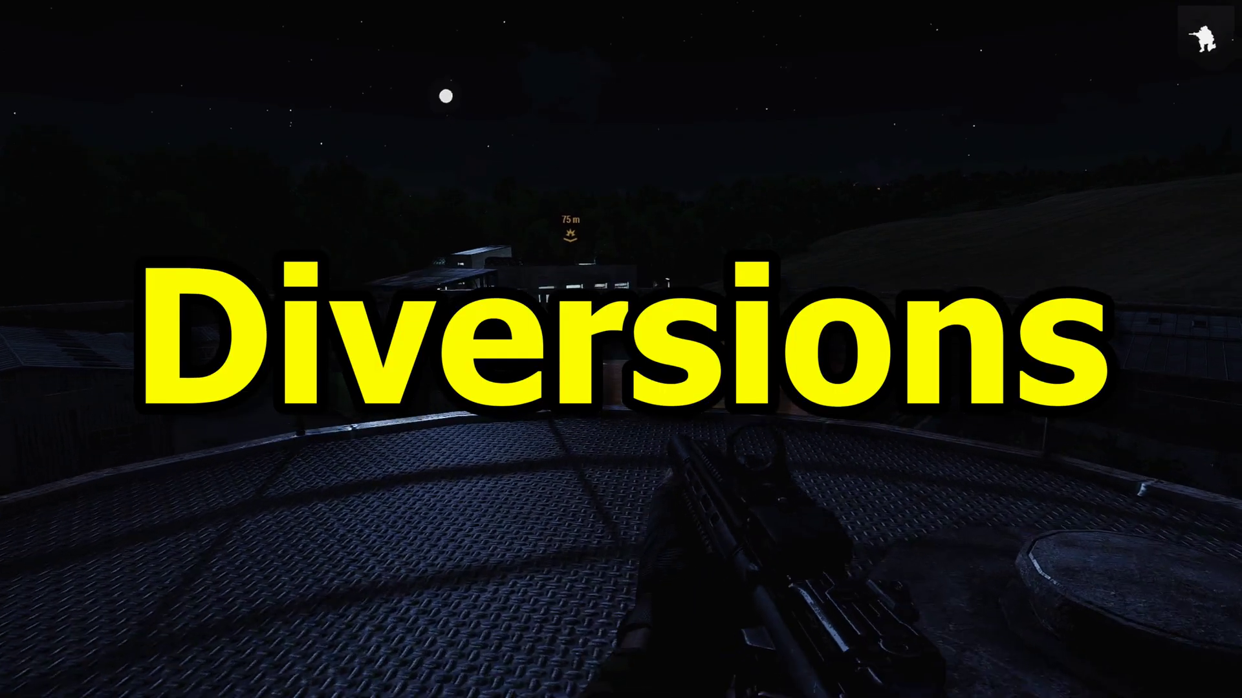
pyautogui.press('w')
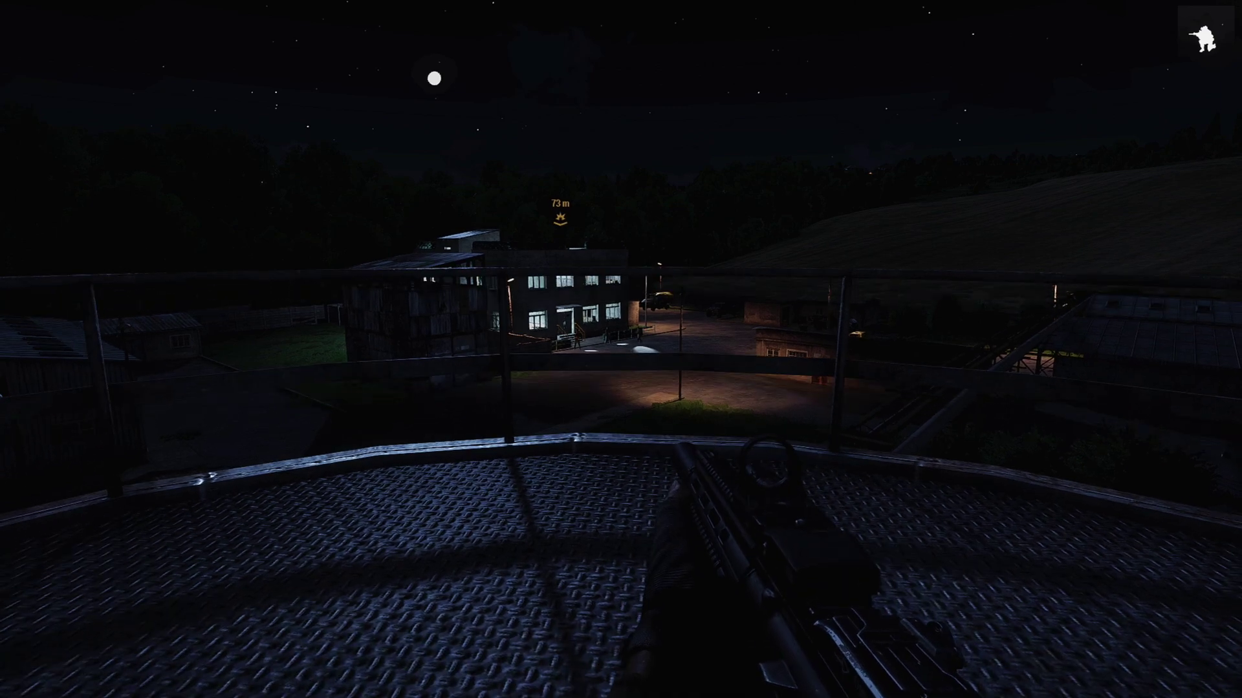
pyautogui.press('b')
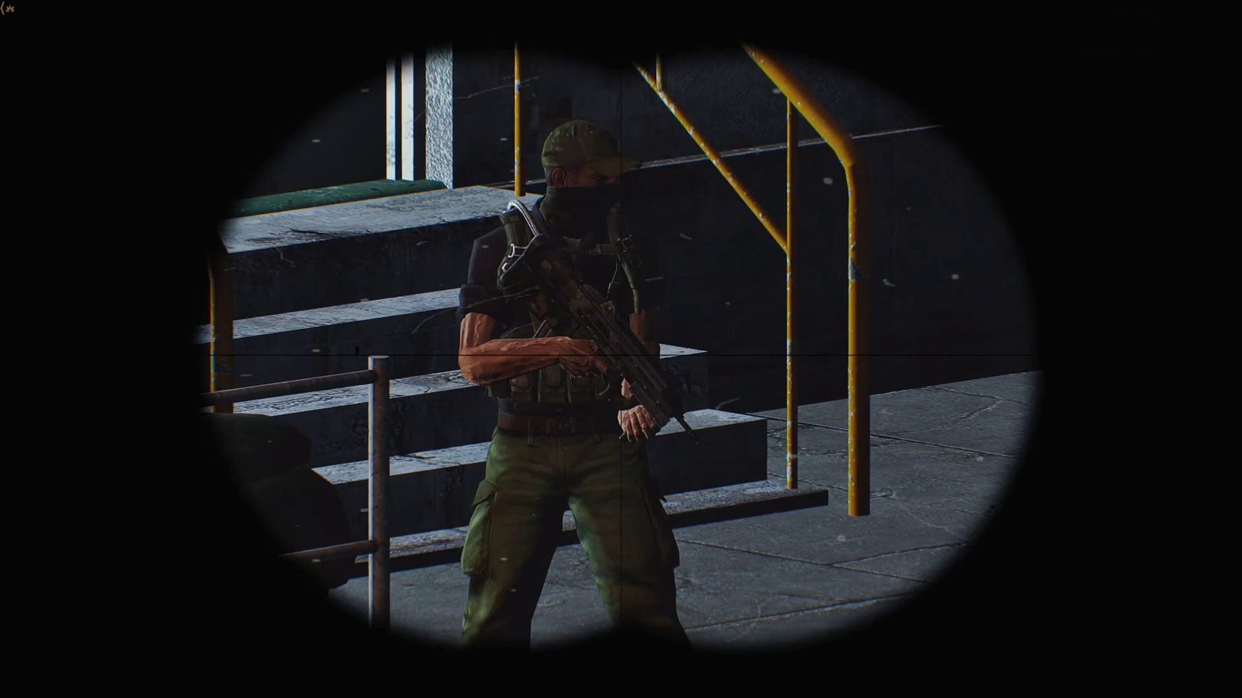
pyautogui.press('KP_Subtract')
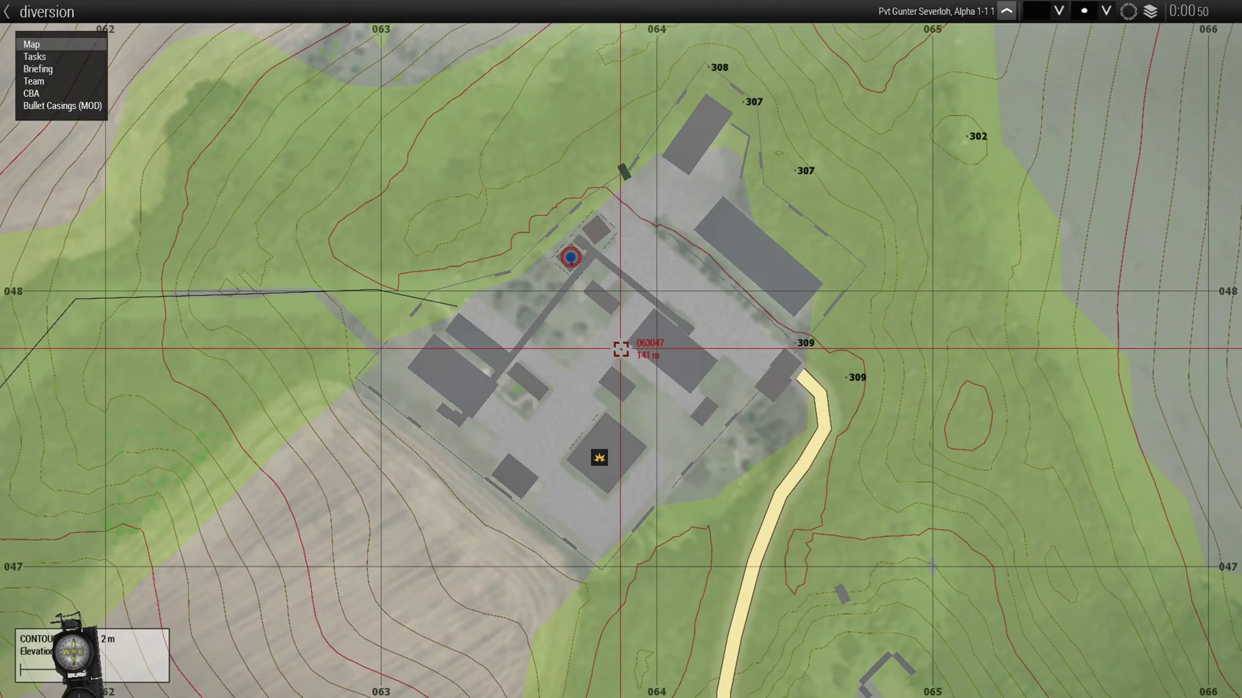
# - Read the "Destroy the ammo supplies" task briefing and examine the target building's location on the mission map
pyautogui.click(41, 60)
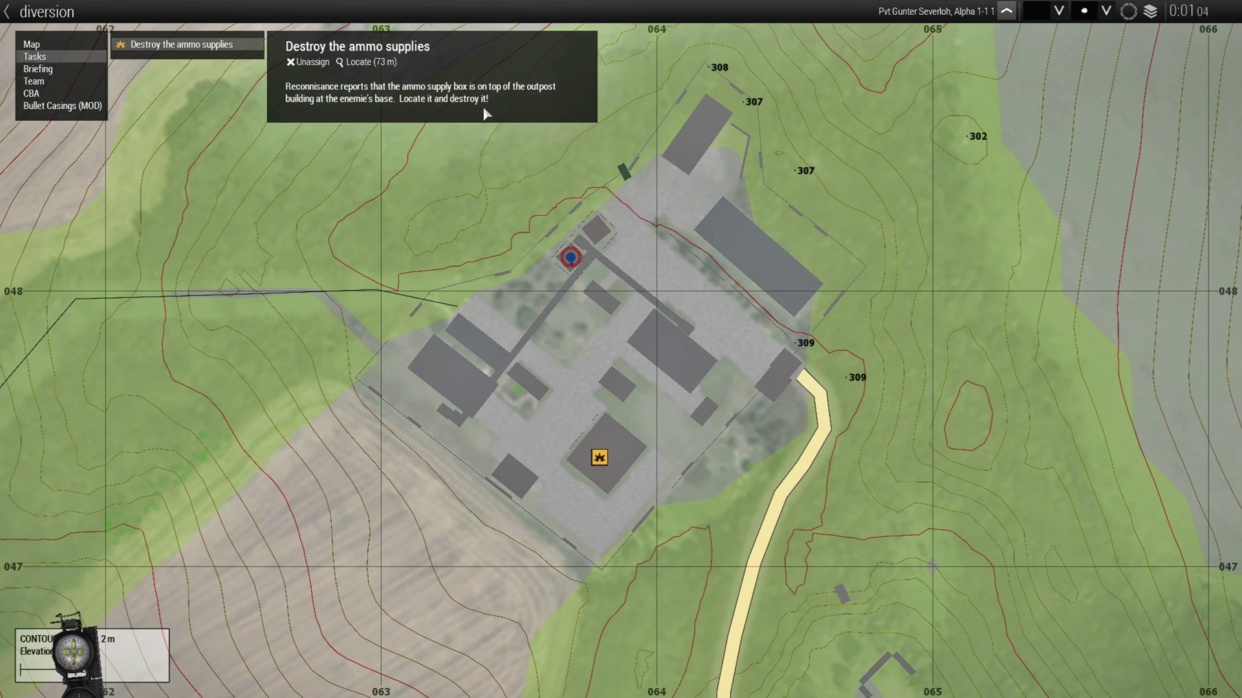
pyautogui.click(37, 45)
pyautogui.scroll(3, 563, 343)
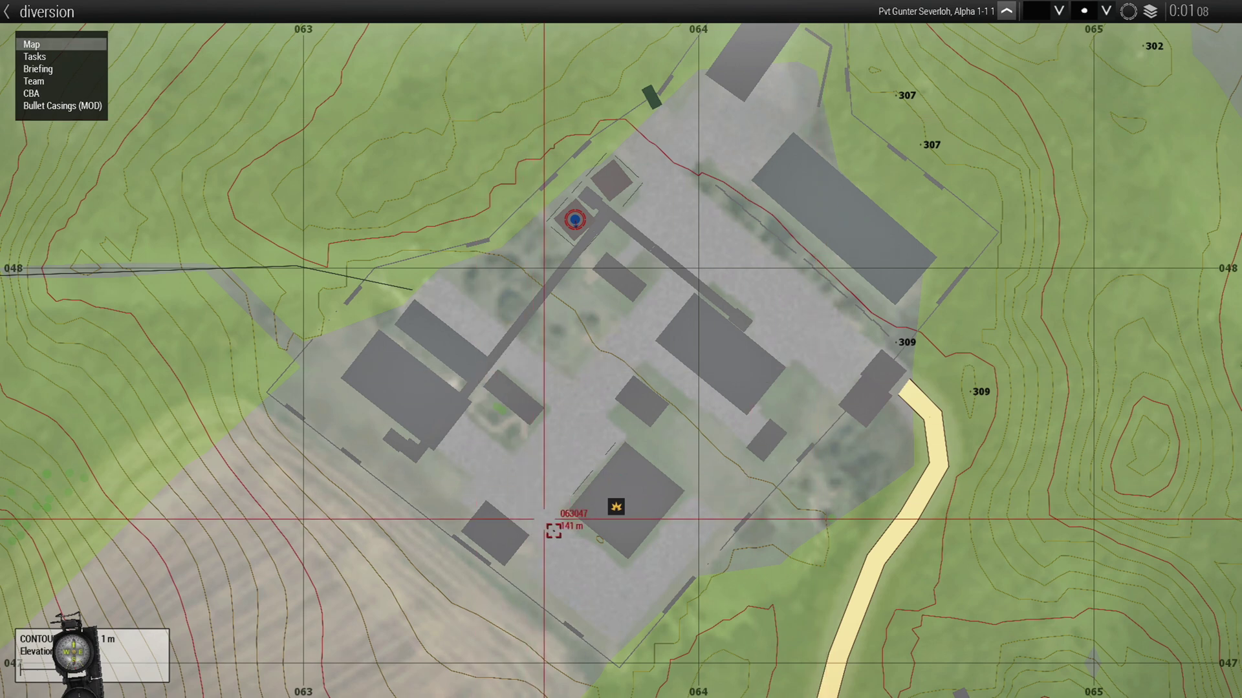
pyautogui.scroll(2, 554, 530)
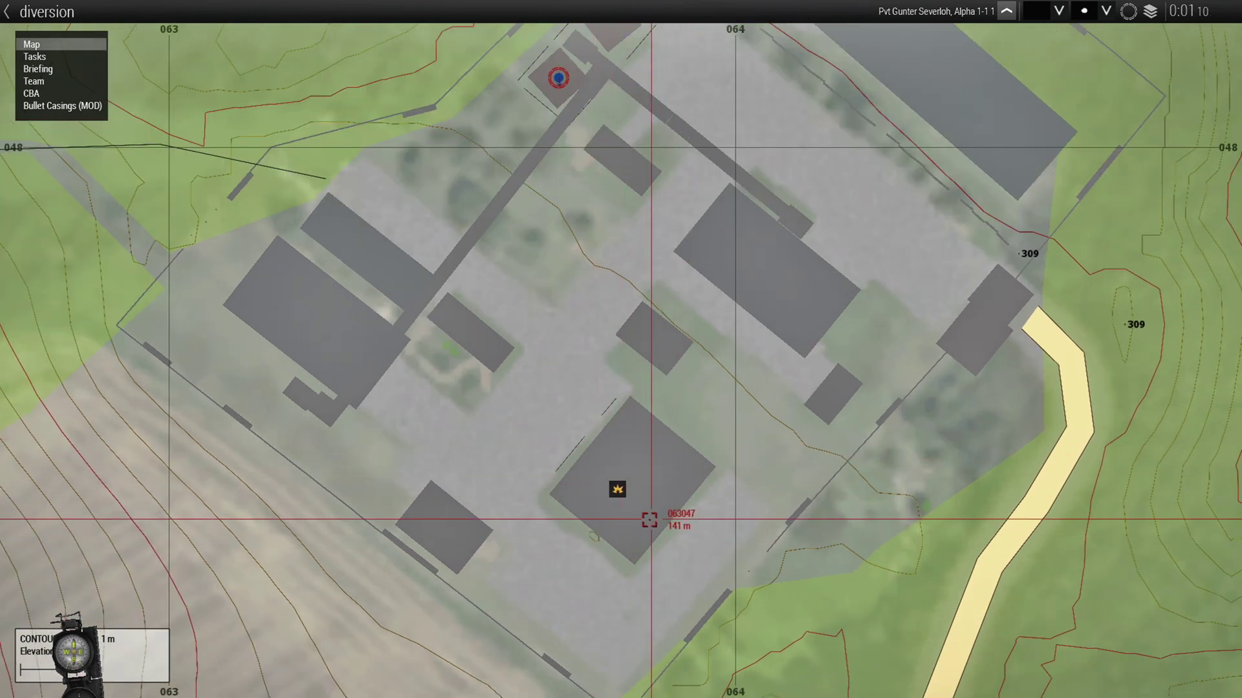
pyautogui.moveTo(621, 494)
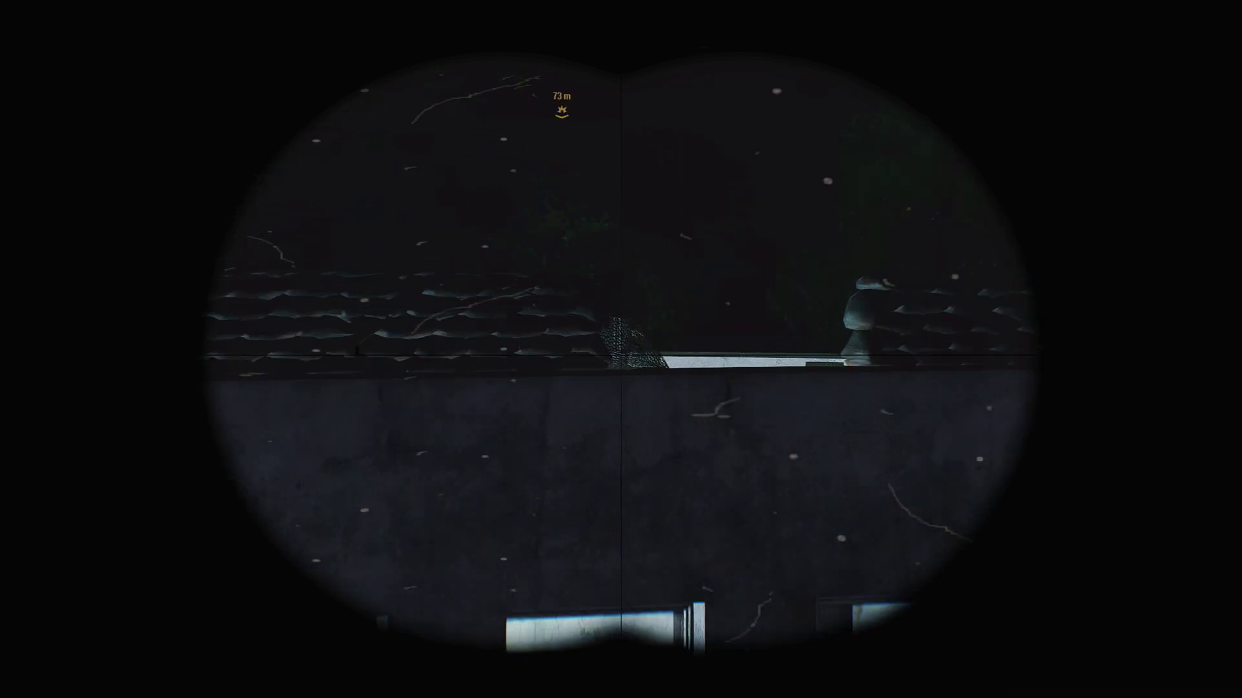
pyautogui.press('KP_0')
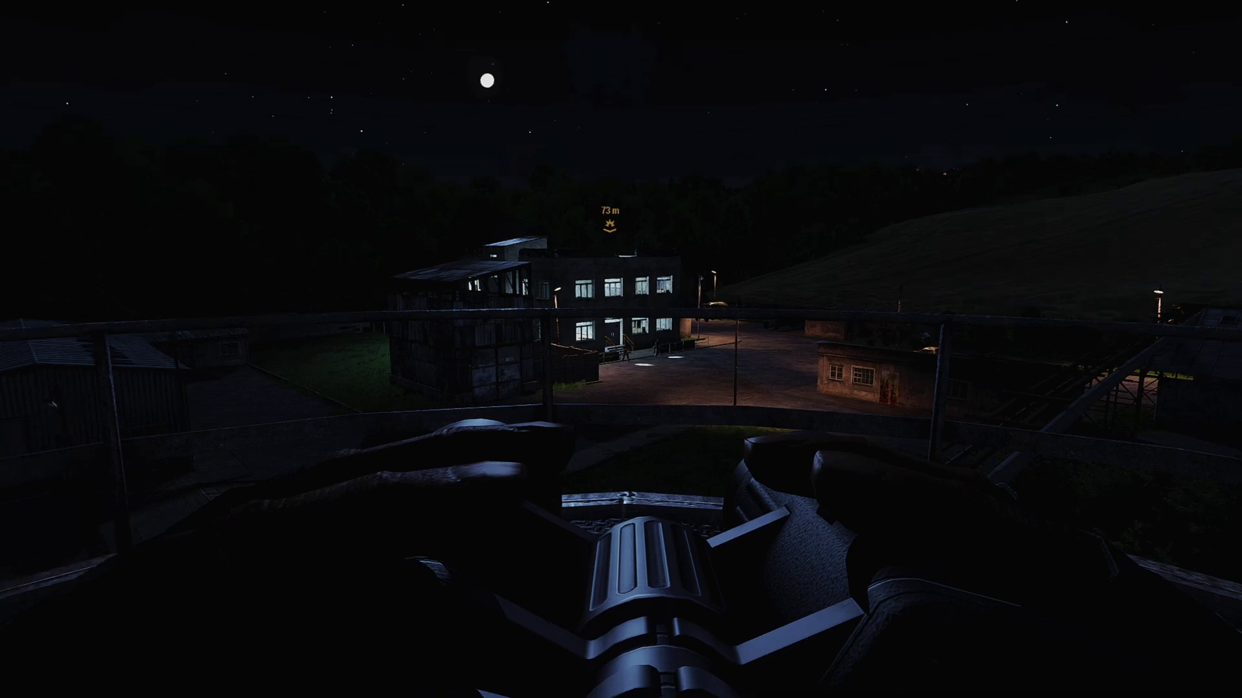
pyautogui.press('KP_Add')
pyautogui.press('KP_Subtract')
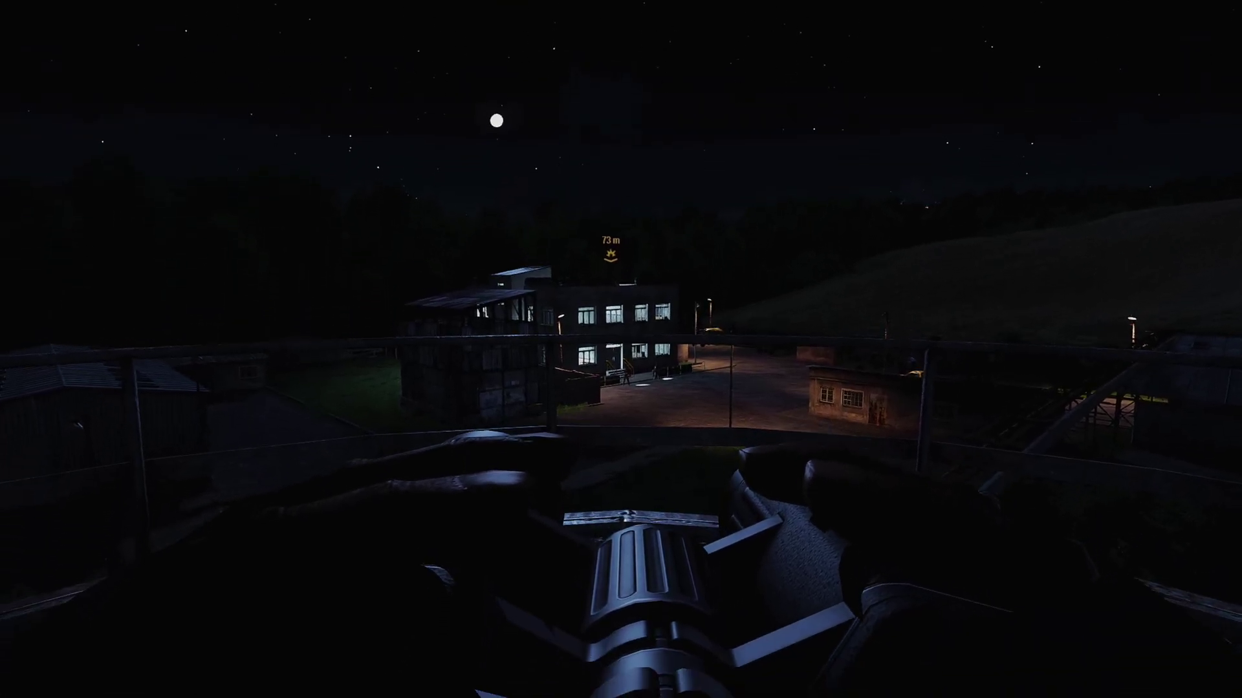
pyautogui.press('KP_0')
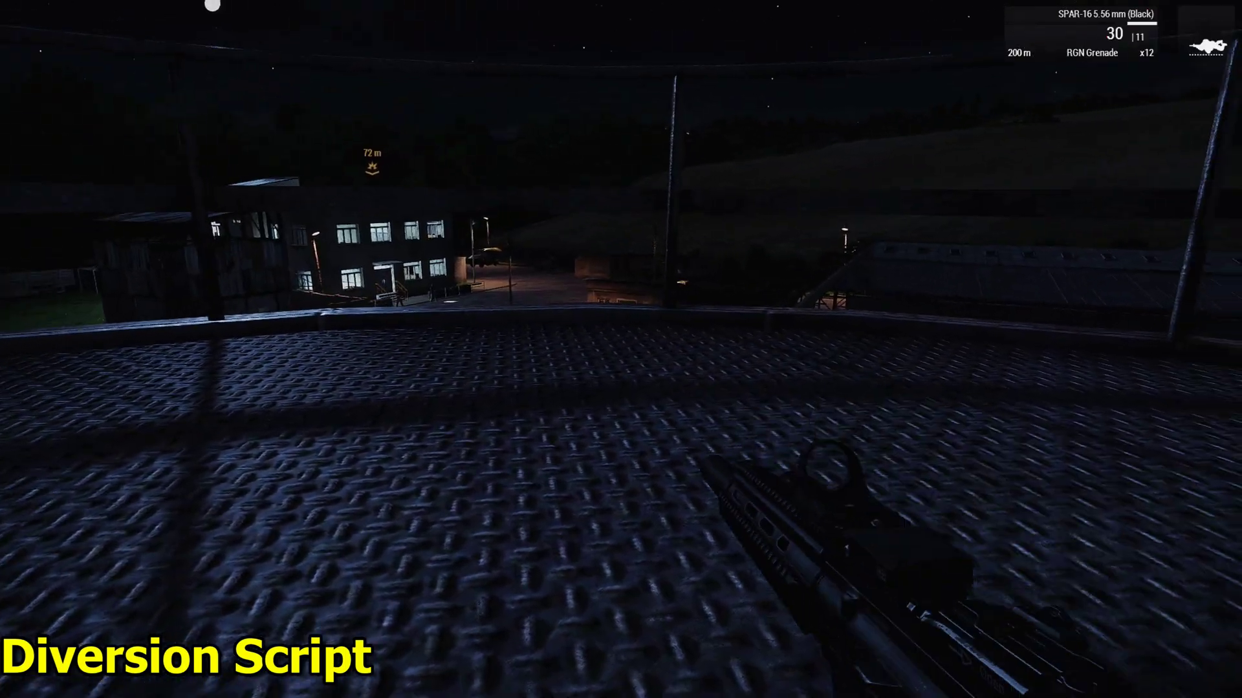
pyautogui.press('w')
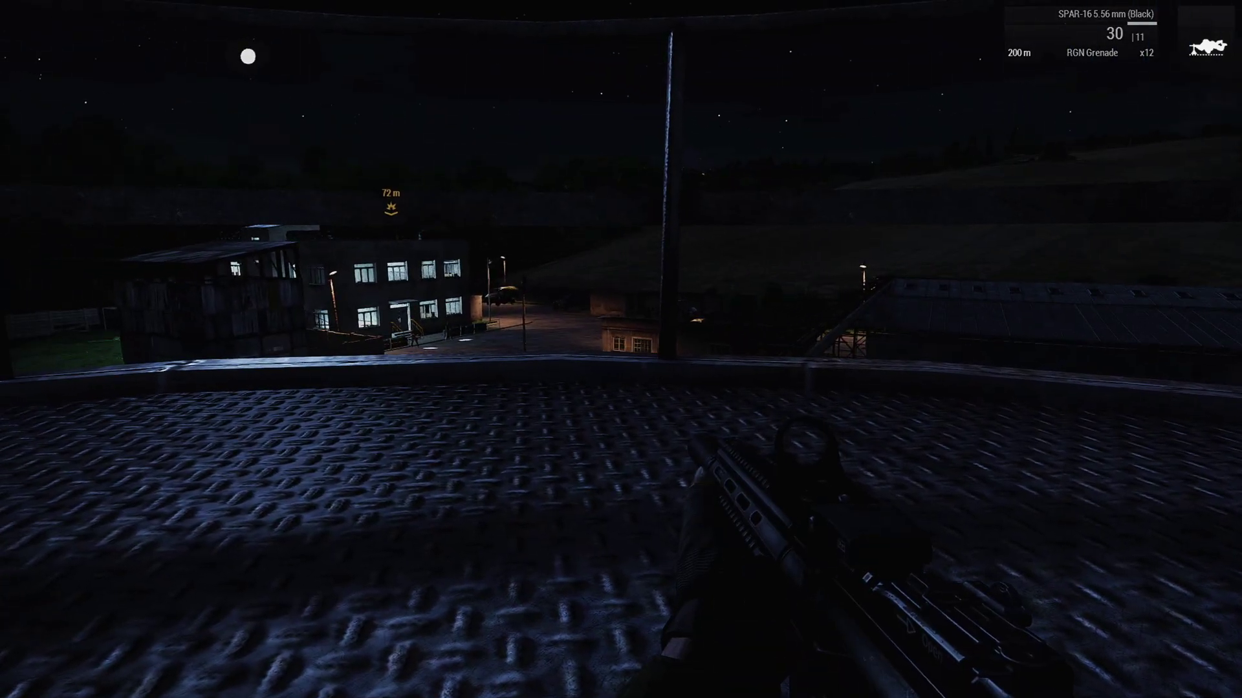
pyautogui.rightClick(621, 349)
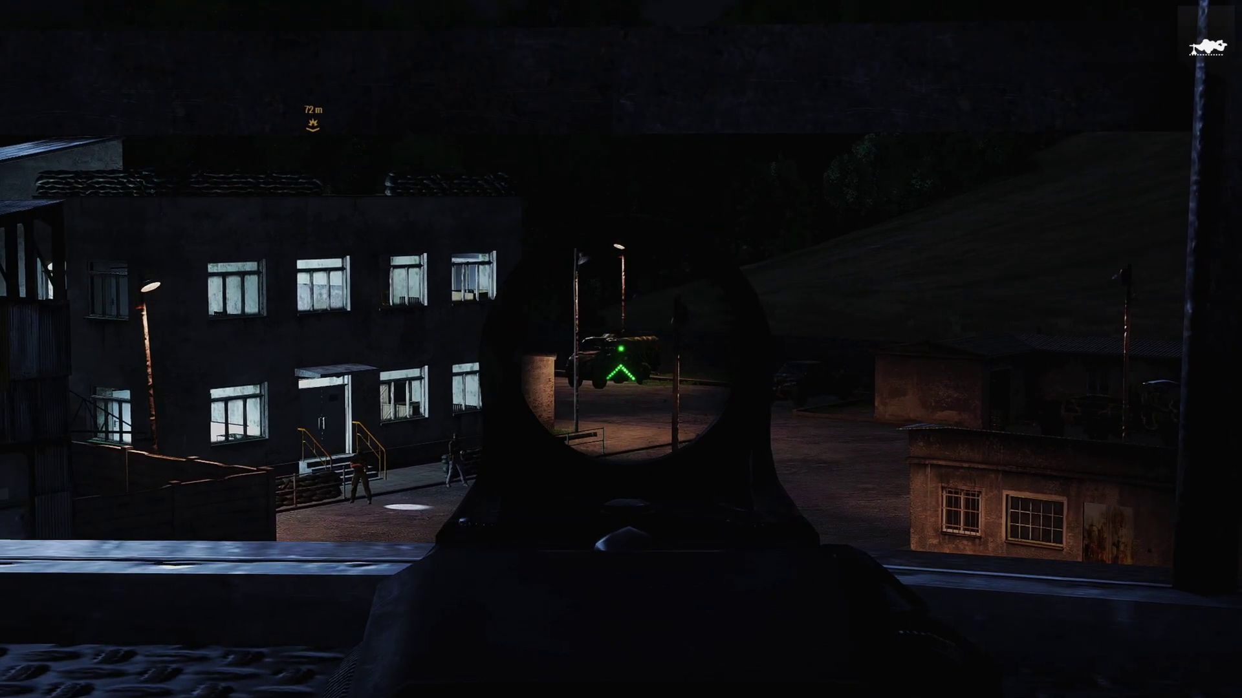
pyautogui.rightClick(621, 349)
pyautogui.rightClick(621, 350)
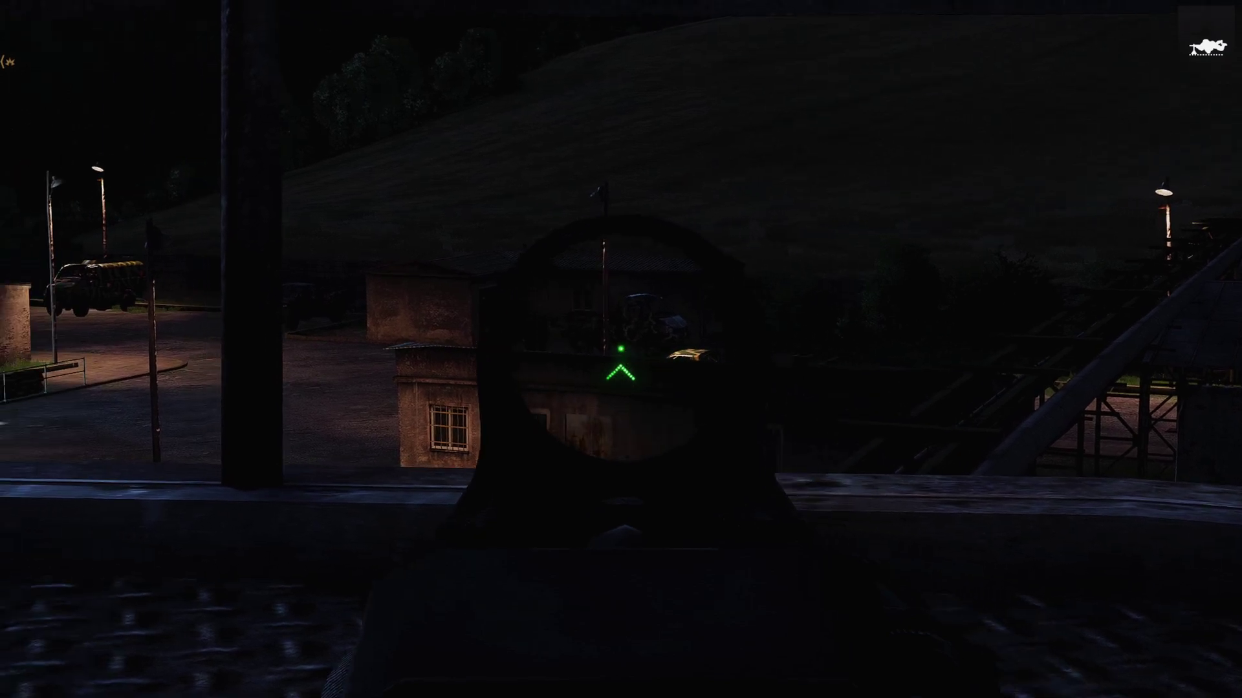
pyautogui.rightClick(620, 349)
pyautogui.press('x')
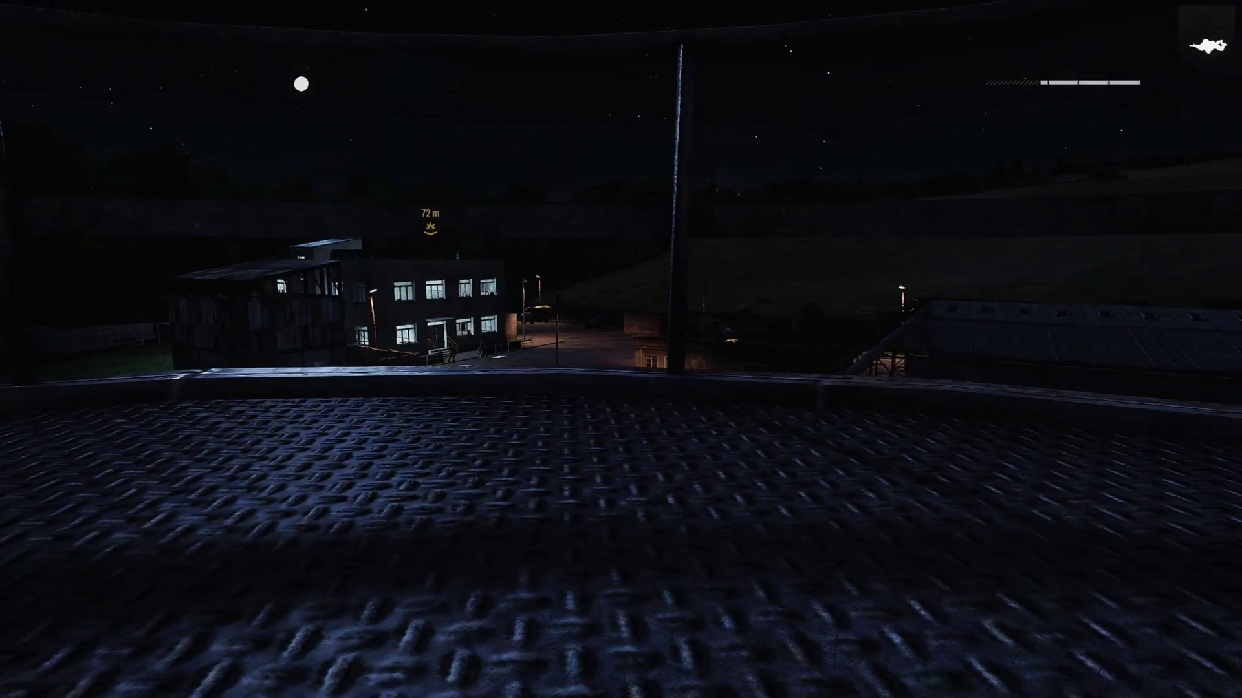
pyautogui.rightClick(621, 350)
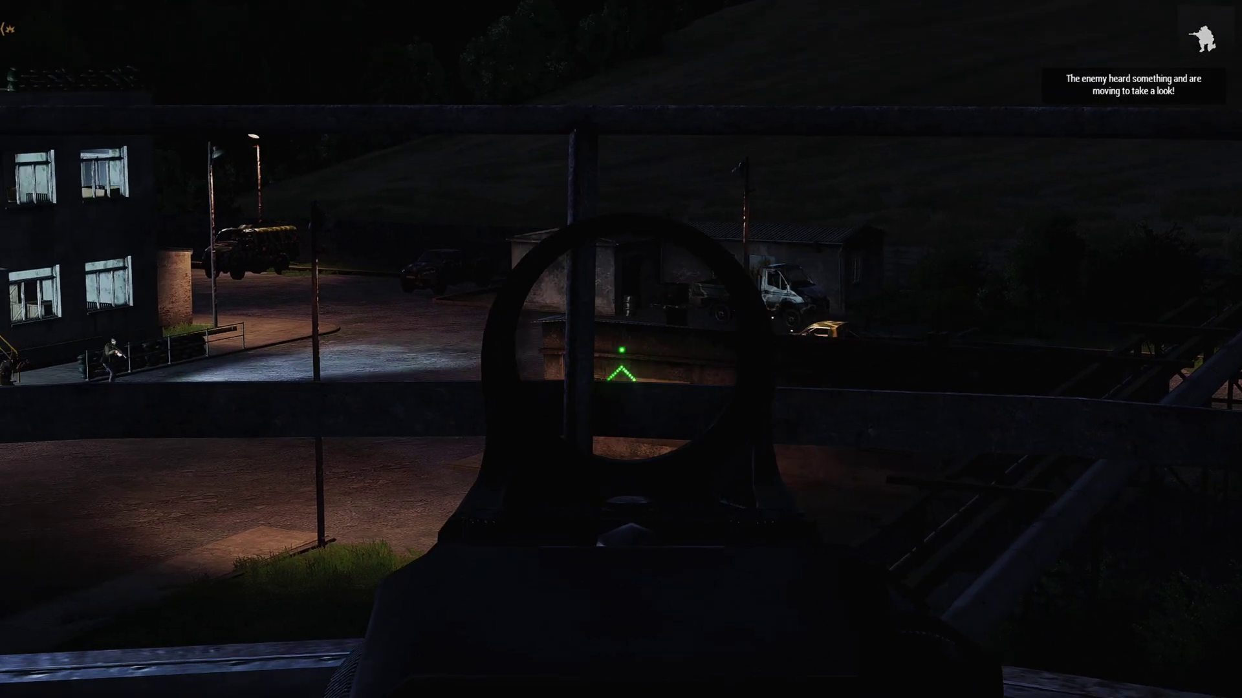
pyautogui.rightClick(621, 350)
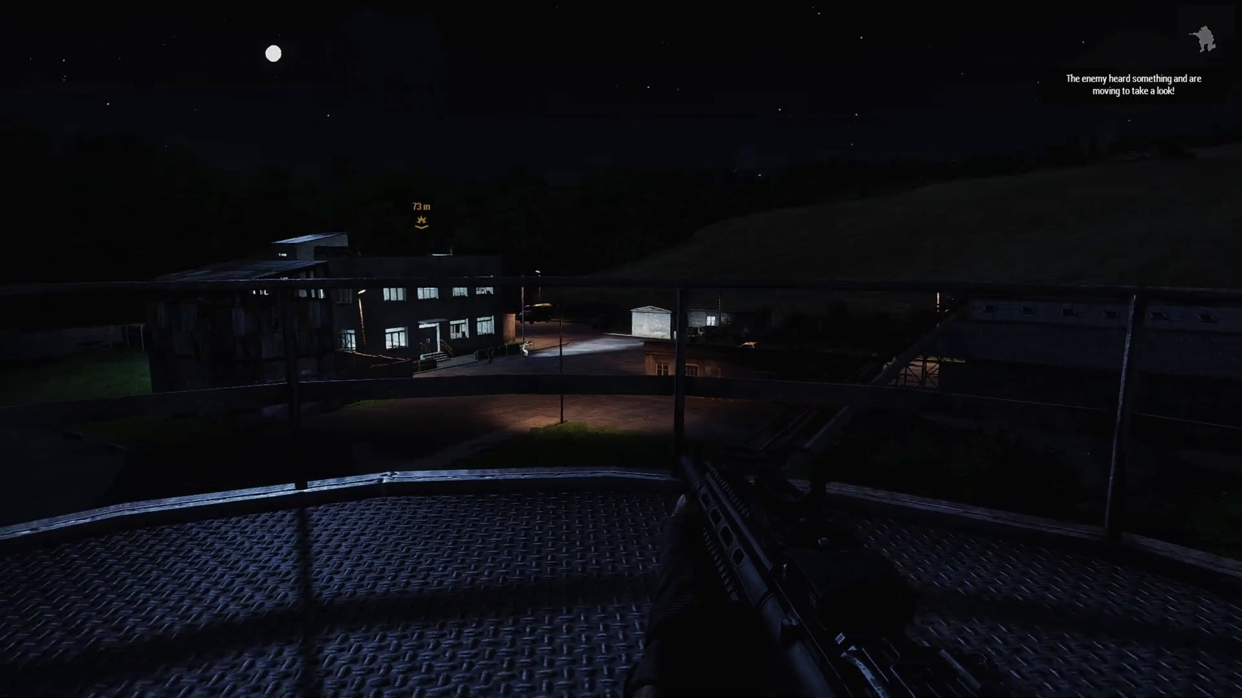
pyautogui.rightClick(621, 349)
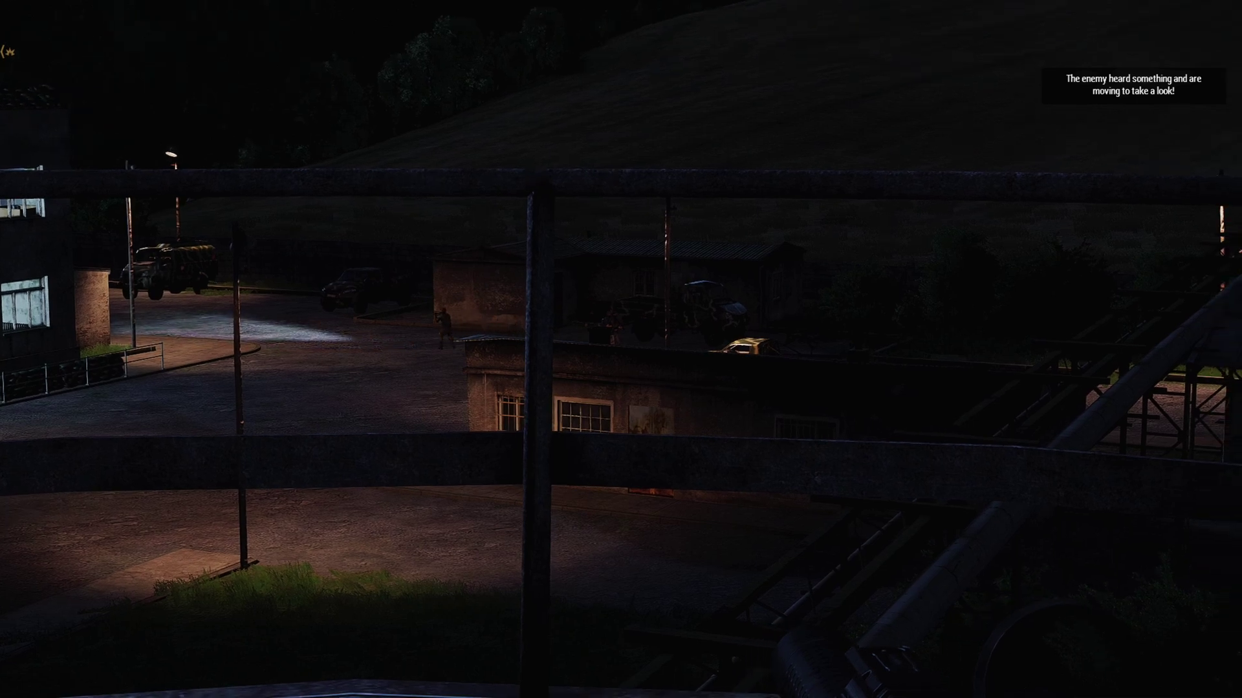
pyautogui.press('z')
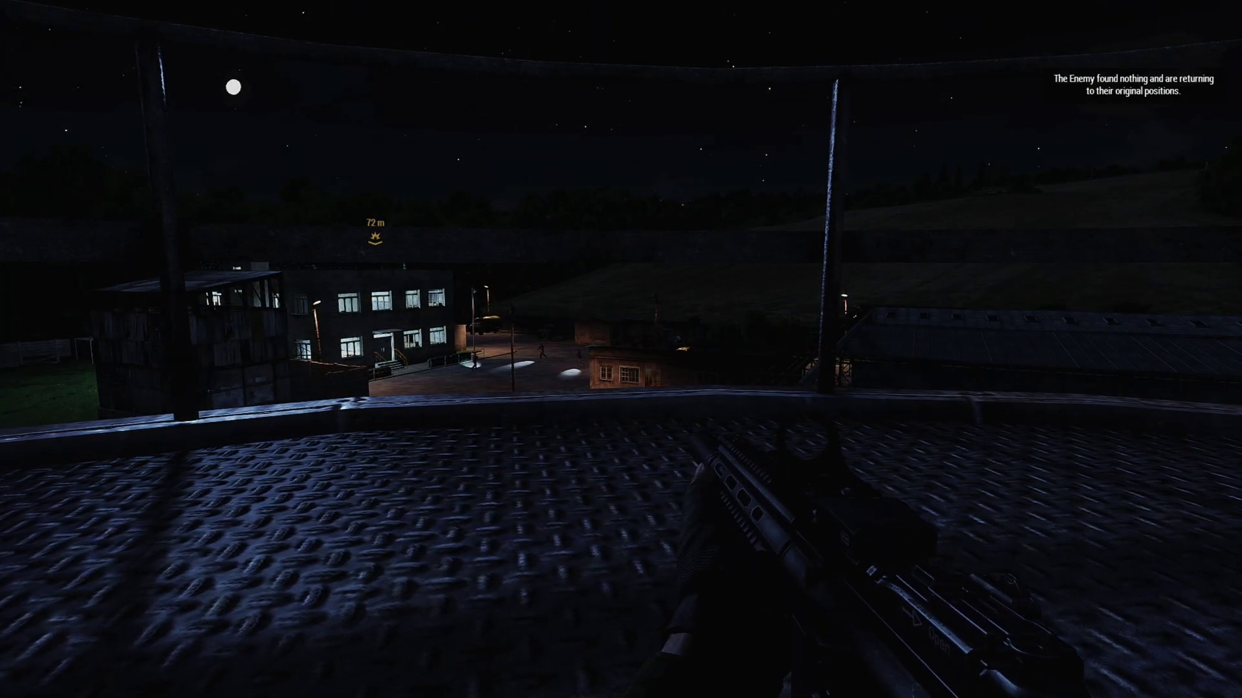
pyautogui.press('KP_Add')
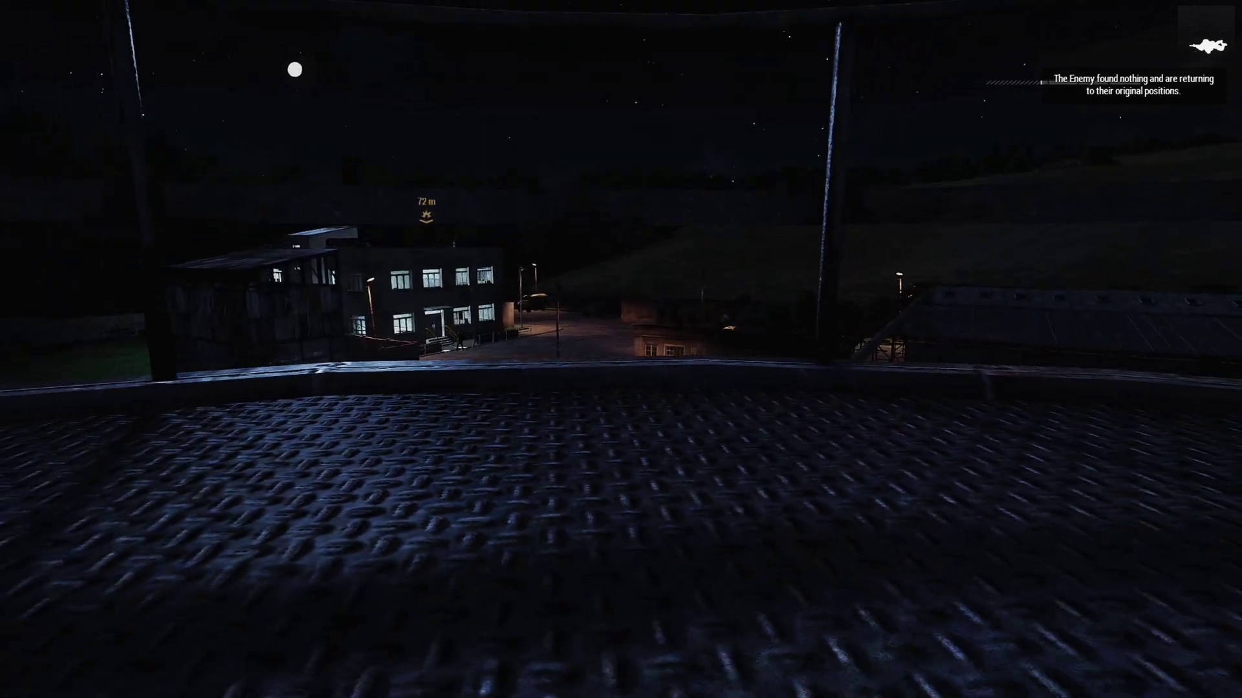
pyautogui.press('s')
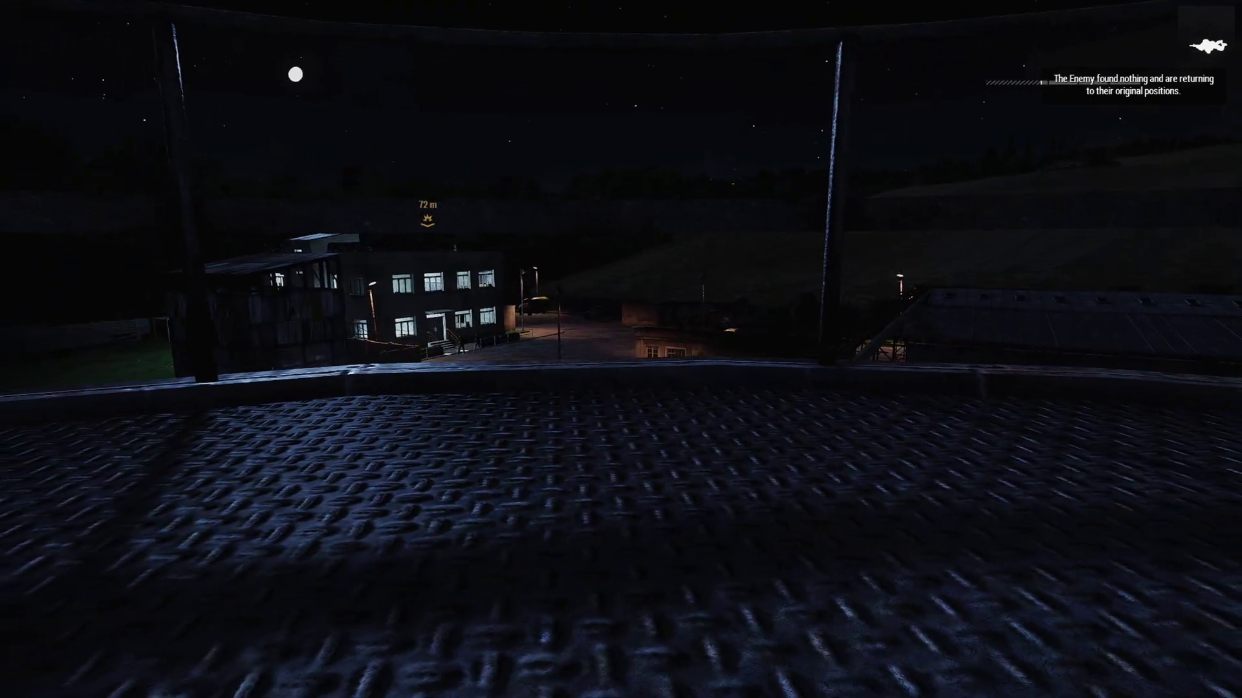
pyautogui.press('x')
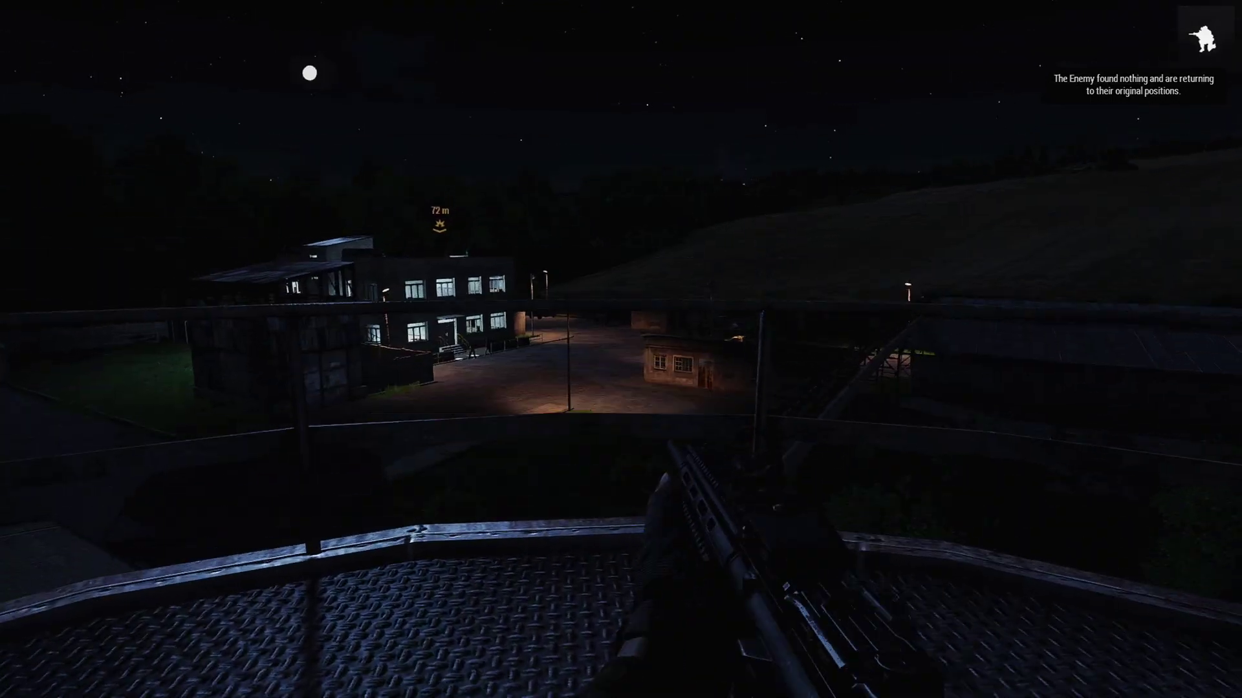
pyautogui.press('KP_Add')
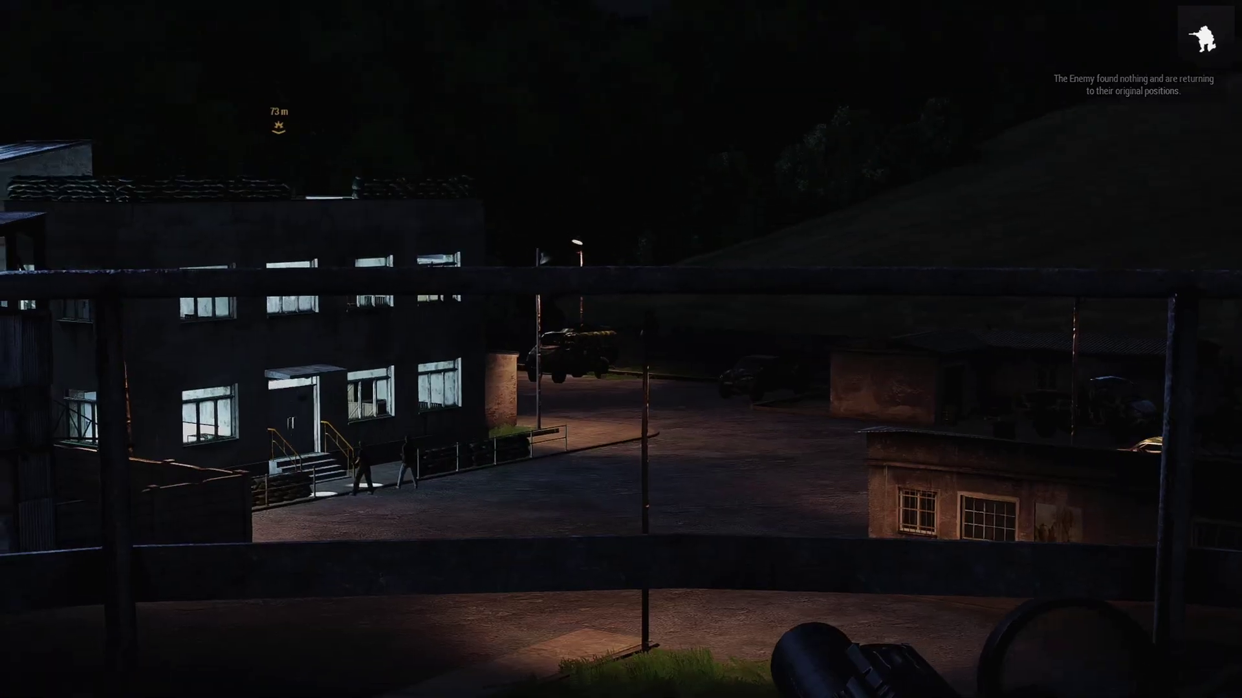
pyautogui.press('KP_0')
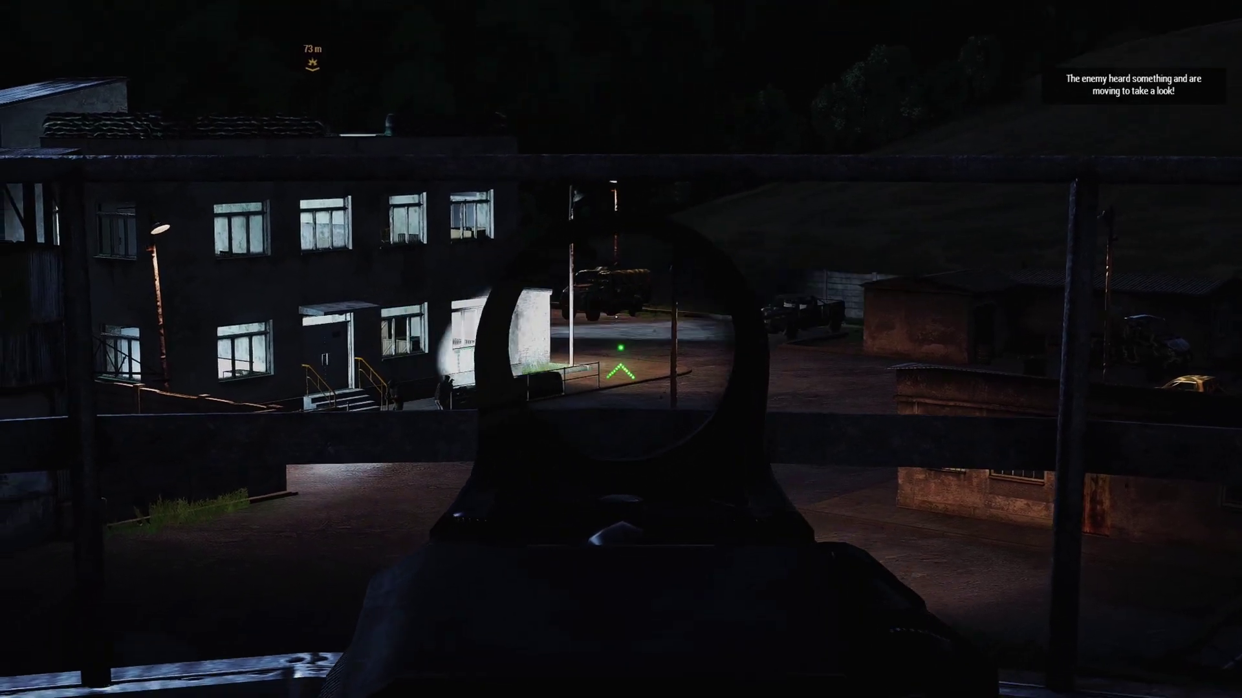
pyautogui.press('w')
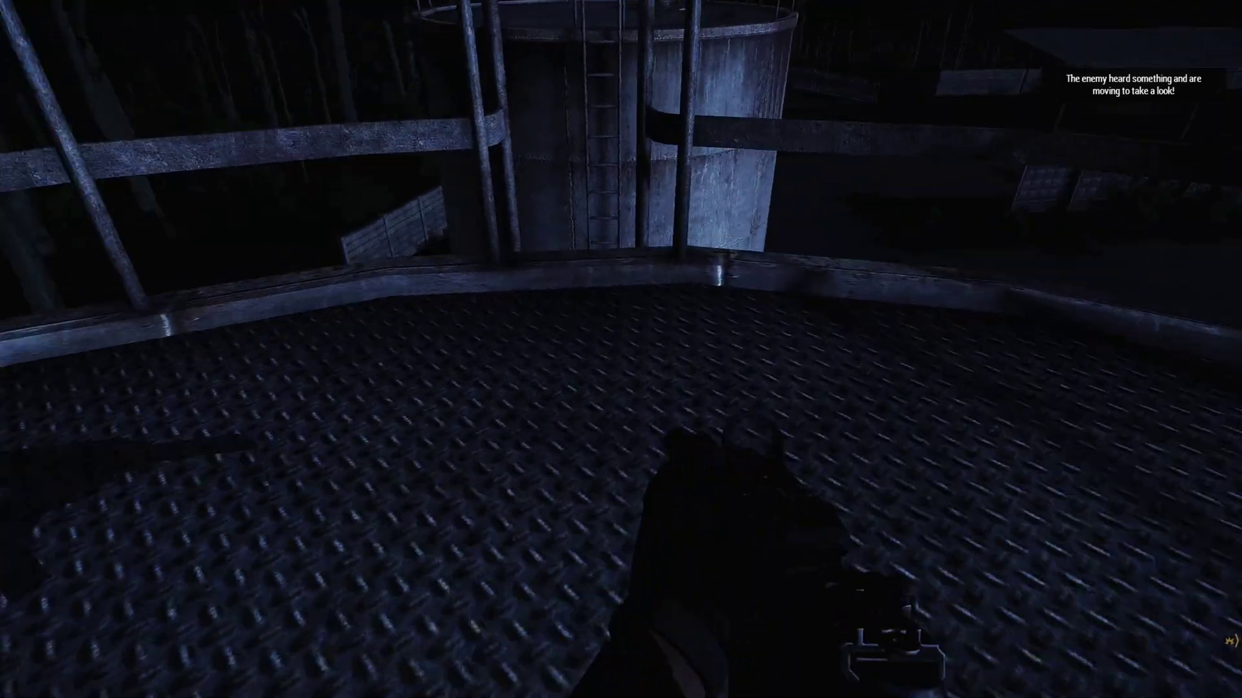
pyautogui.press('w')
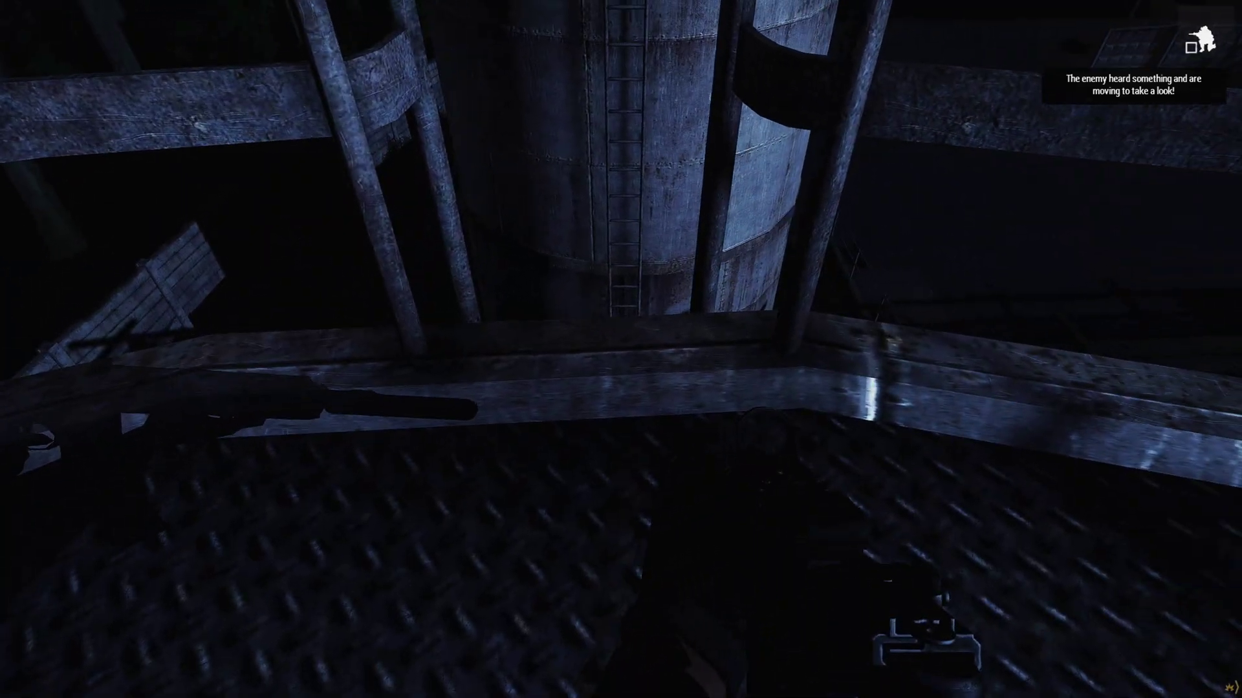
pyautogui.press('space')
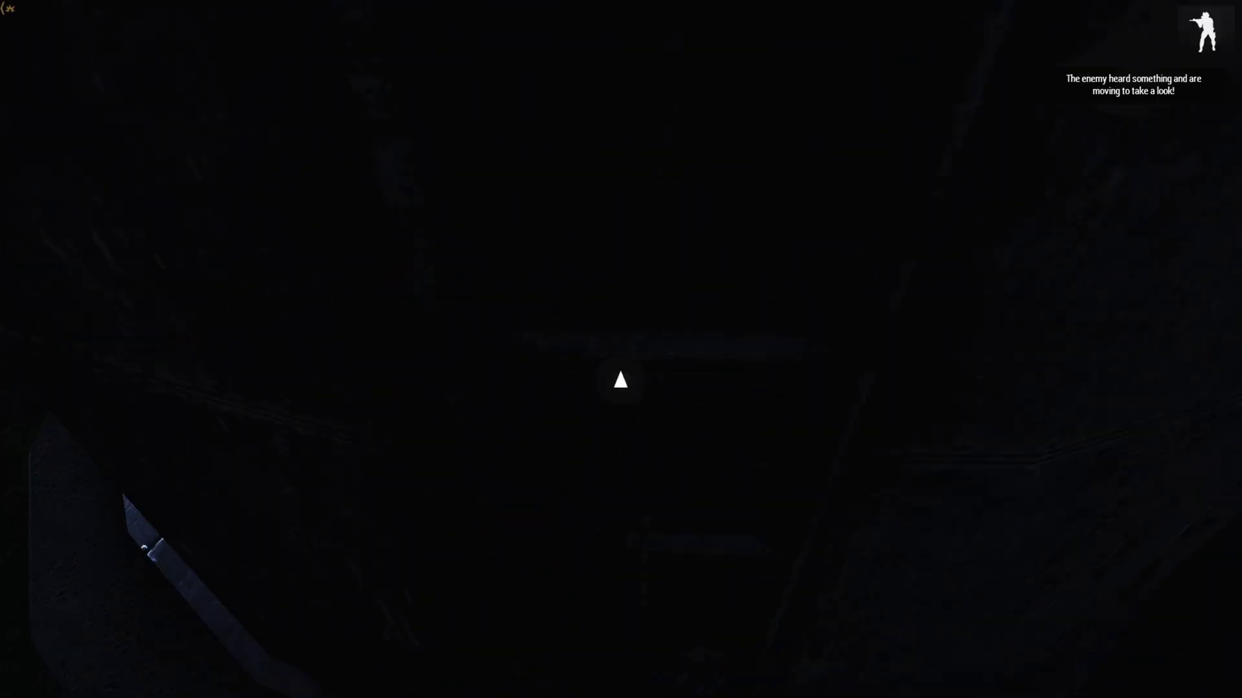
pyautogui.press('w')
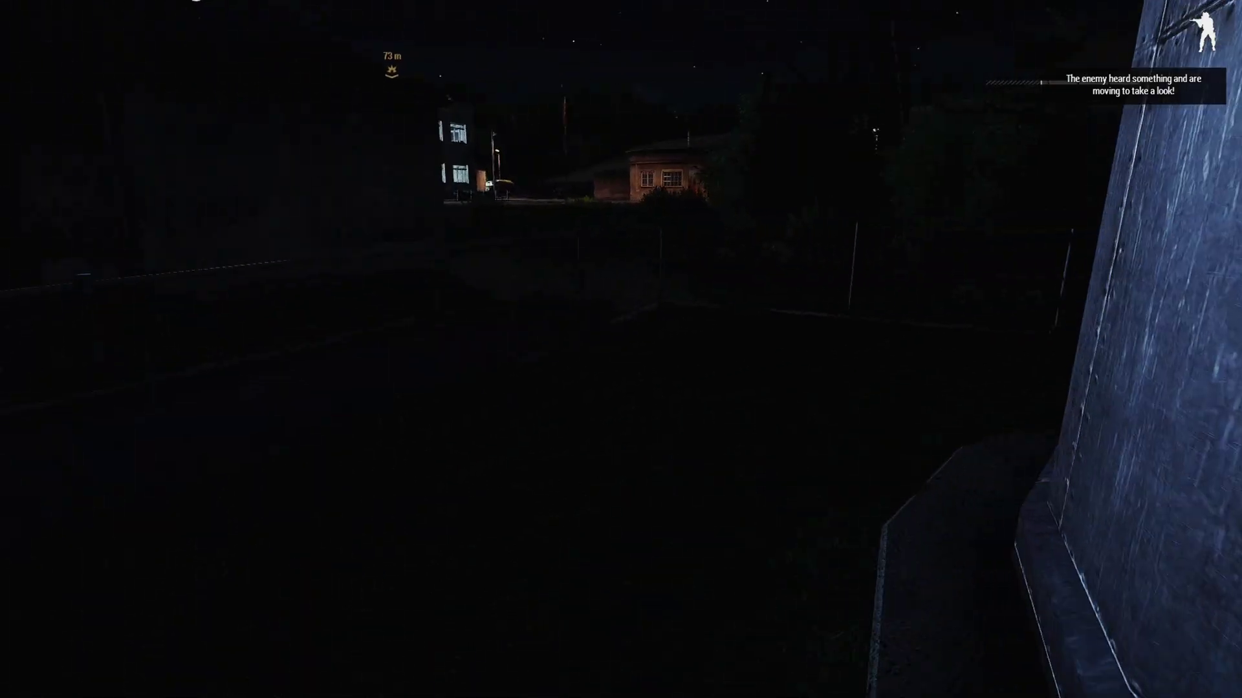
pyautogui.press('w')
pyautogui.press('w')
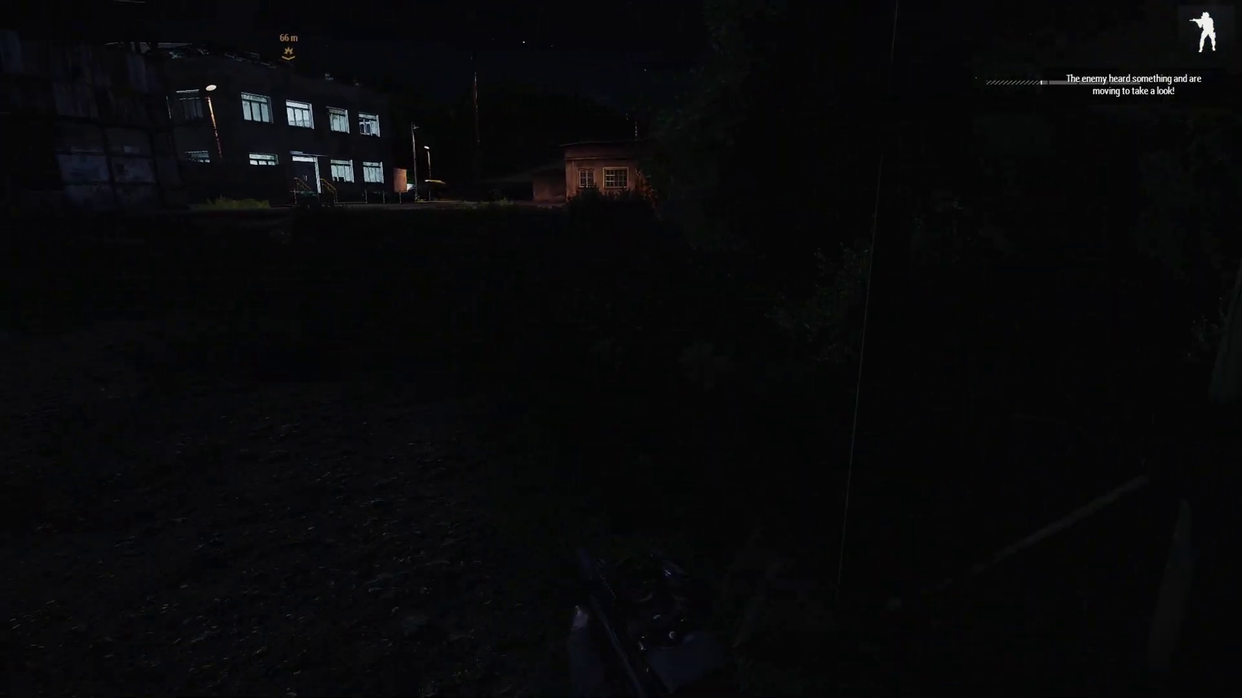
pyautogui.press('w')
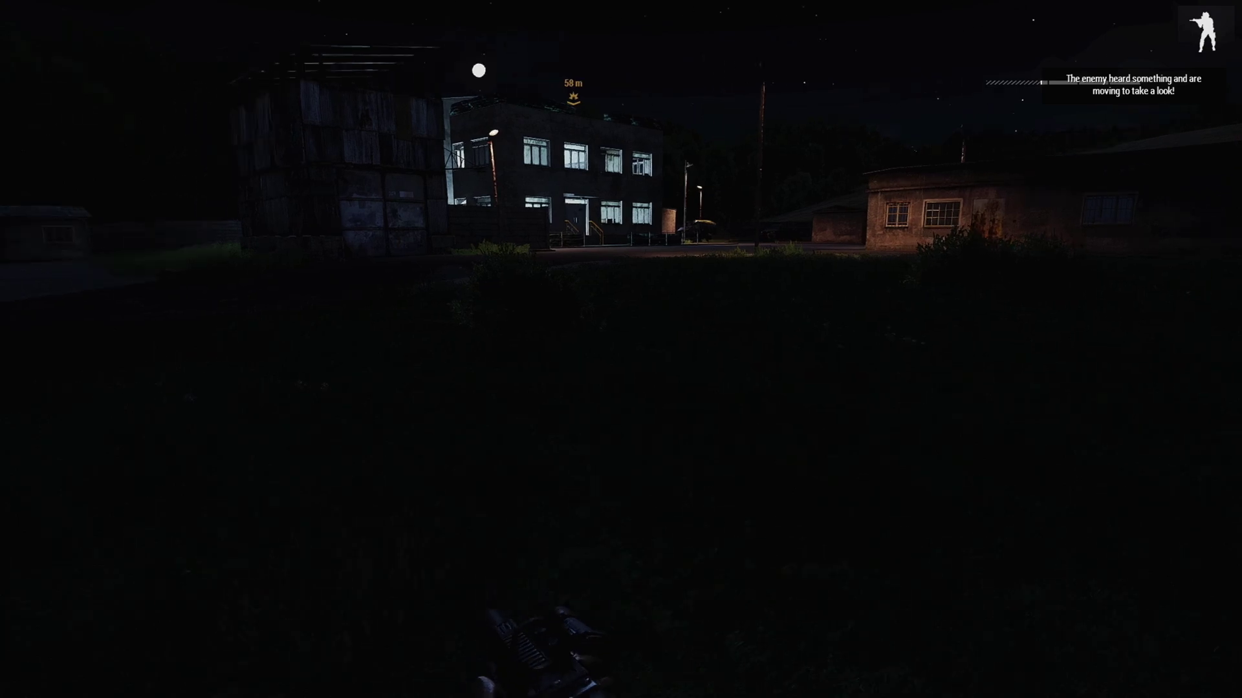
pyautogui.press('w')
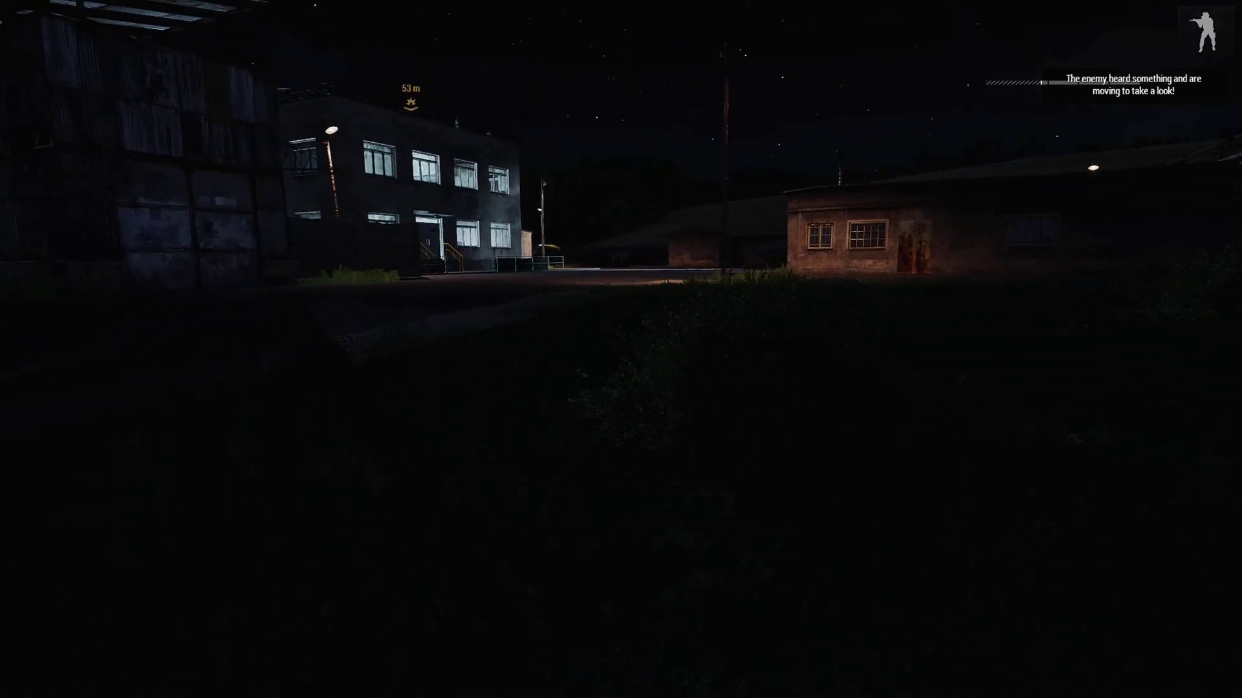
pyautogui.rightClick(620, 350)
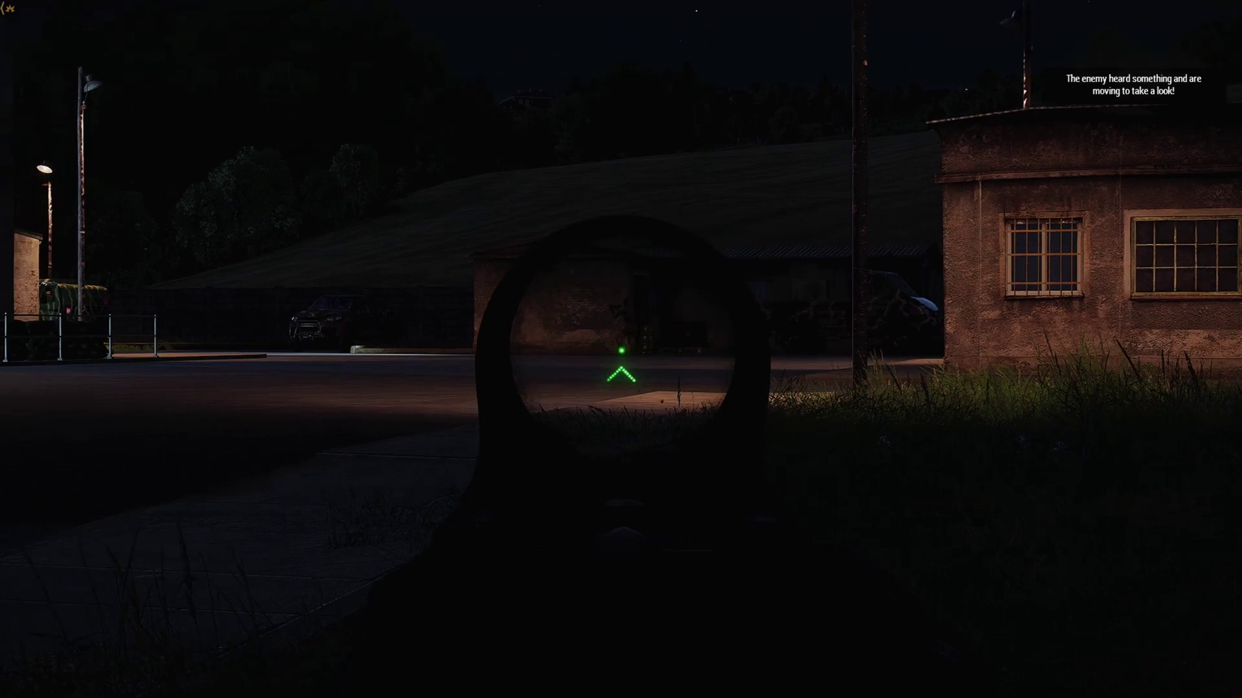
pyautogui.press('w')
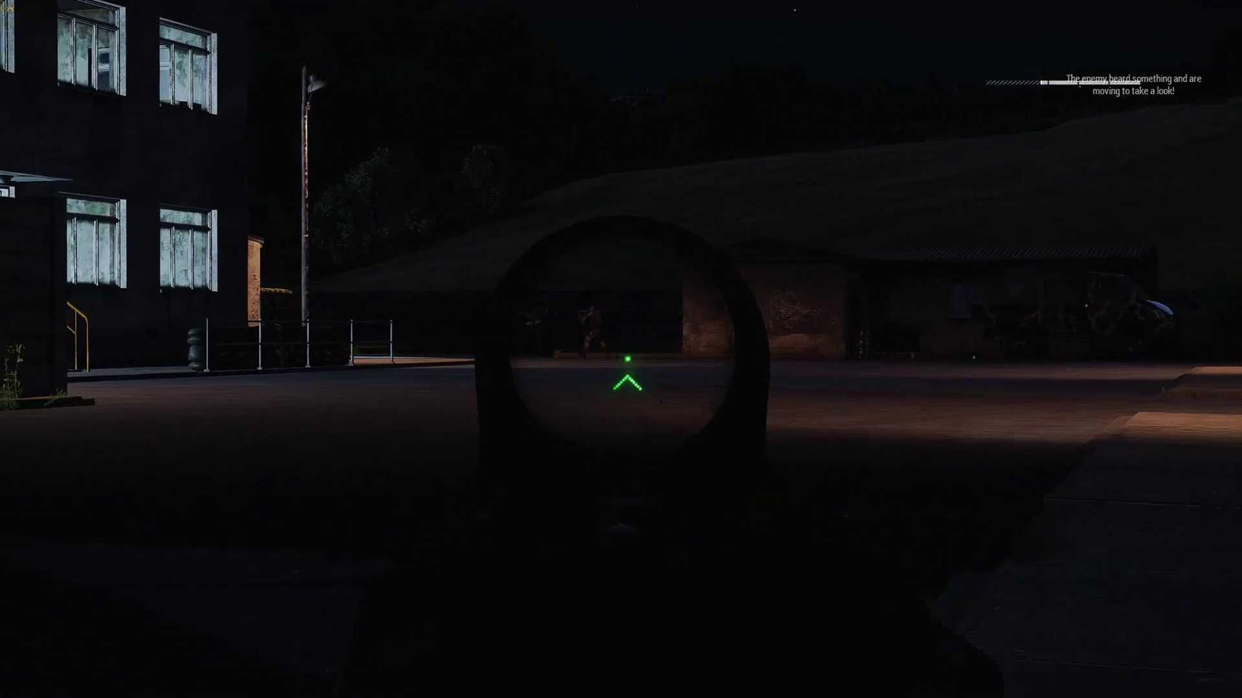
pyautogui.press('a')
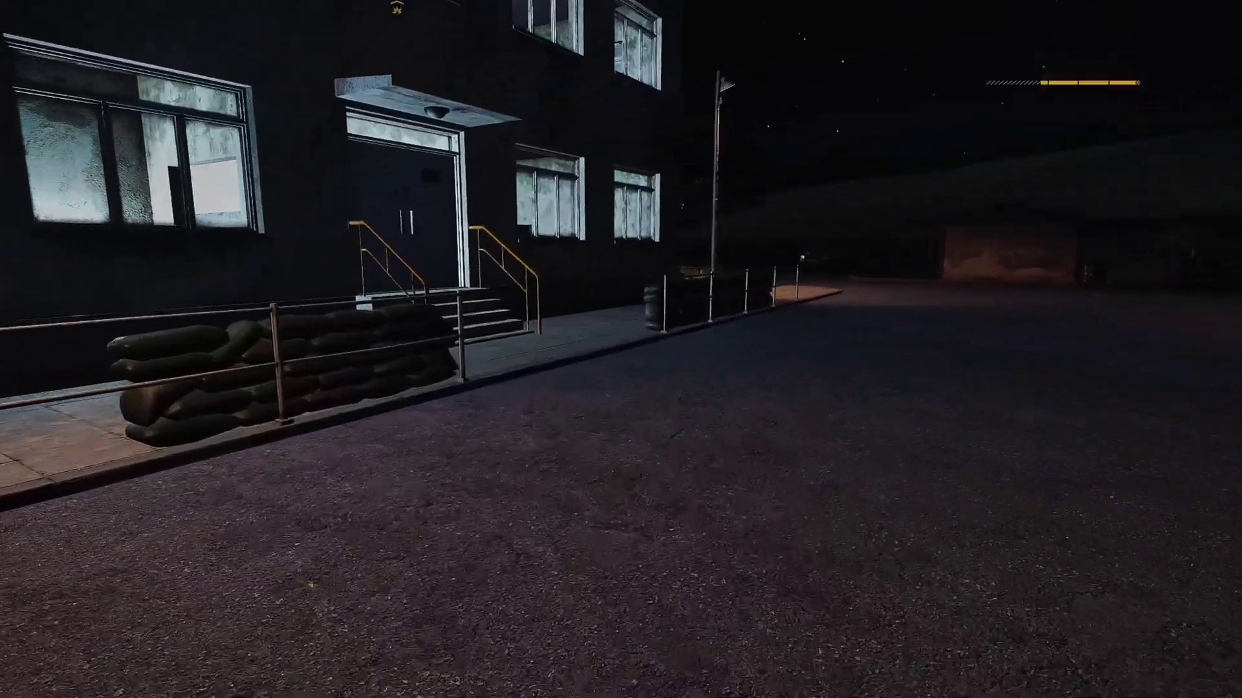
pyautogui.press('w')
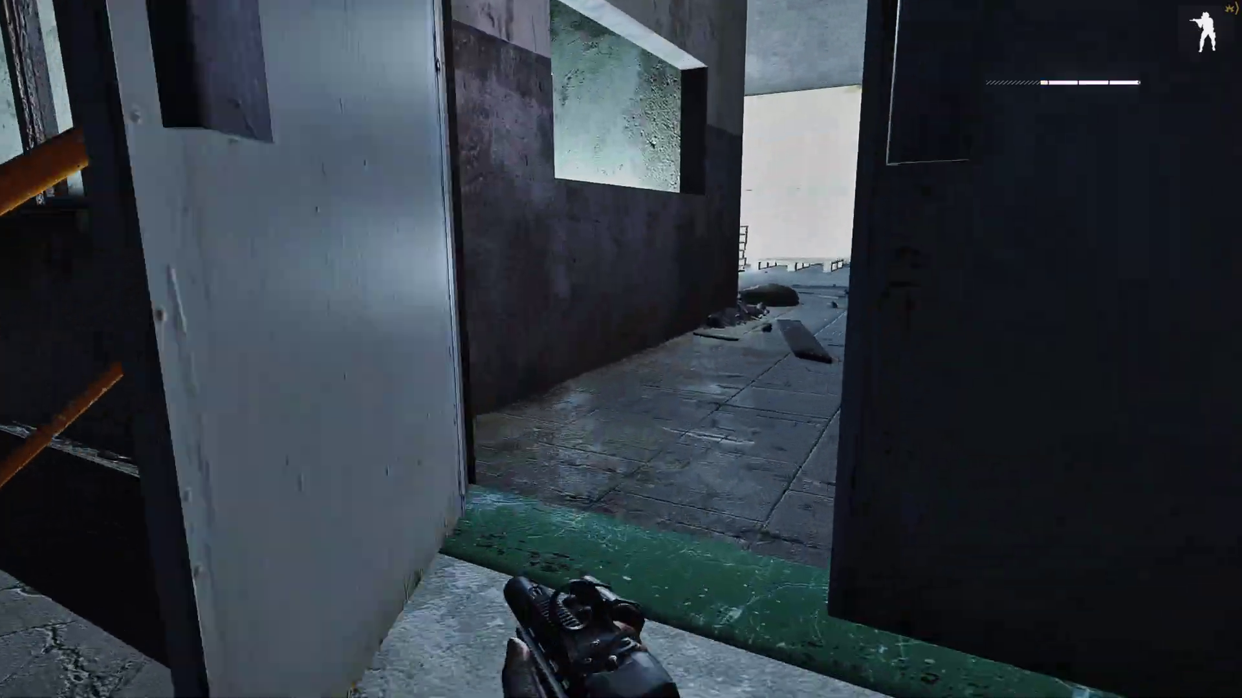
# - Enter the outpost building and climb its staircase up to the sandbagged roof
pyautogui.press('w')
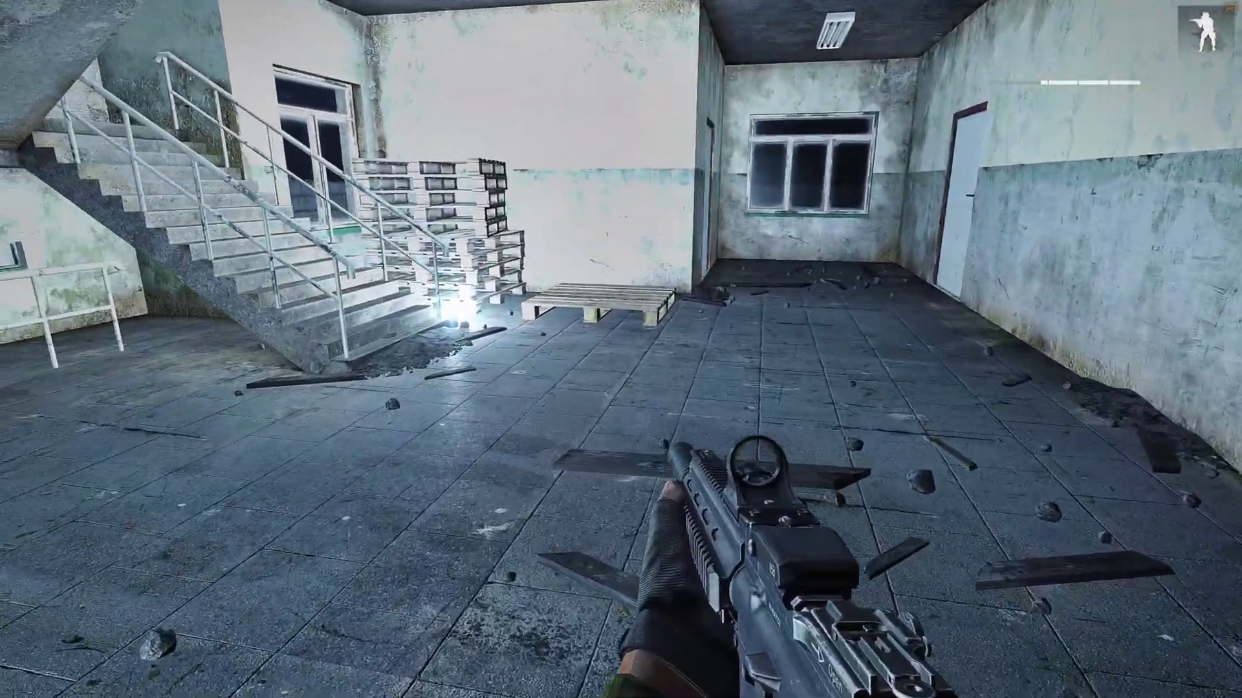
pyautogui.press('w')
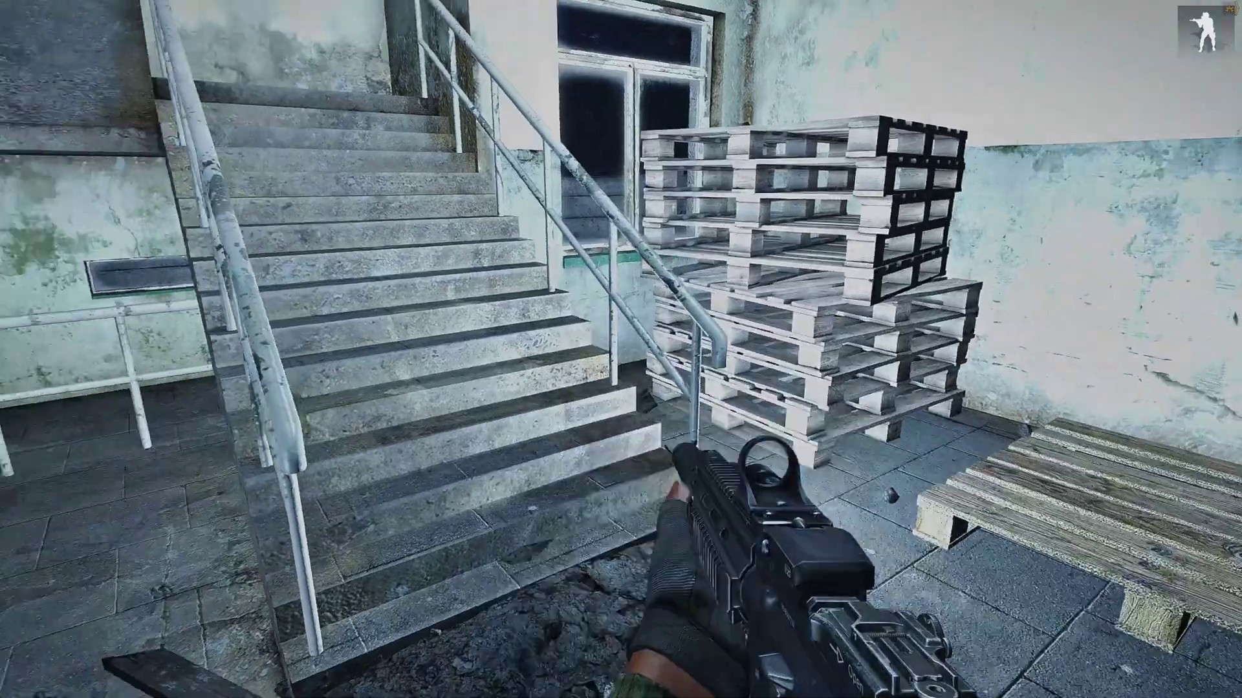
pyautogui.press('w')
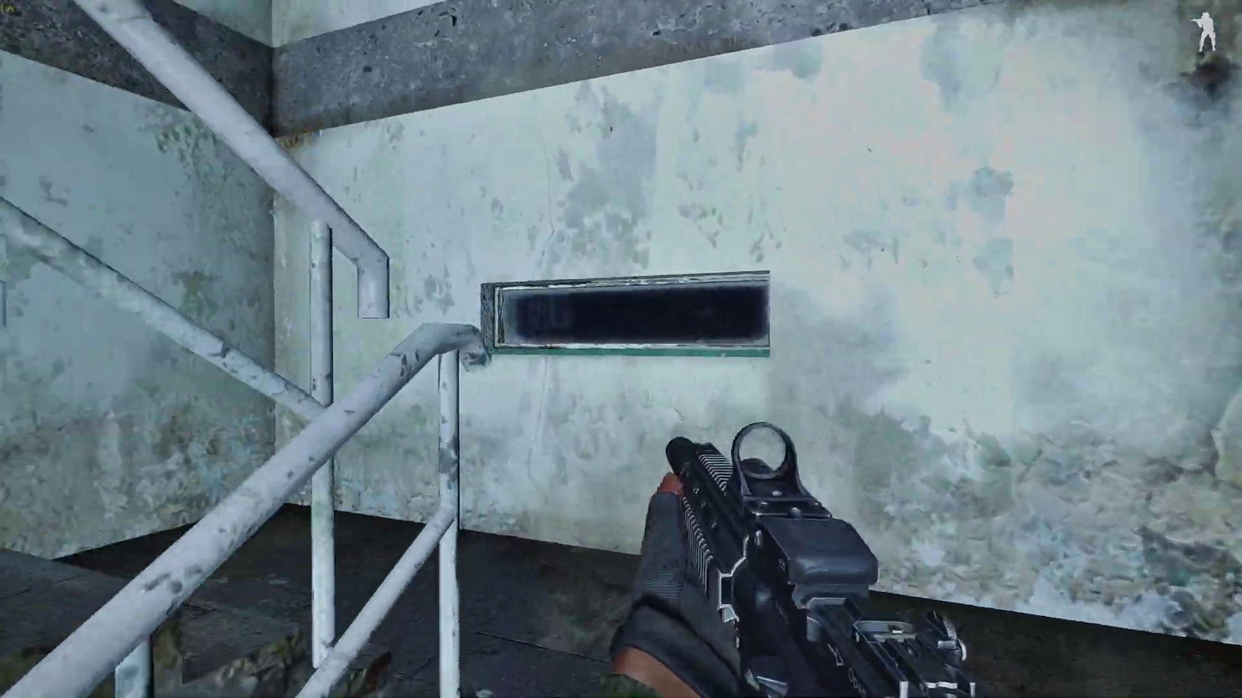
pyautogui.press('w')
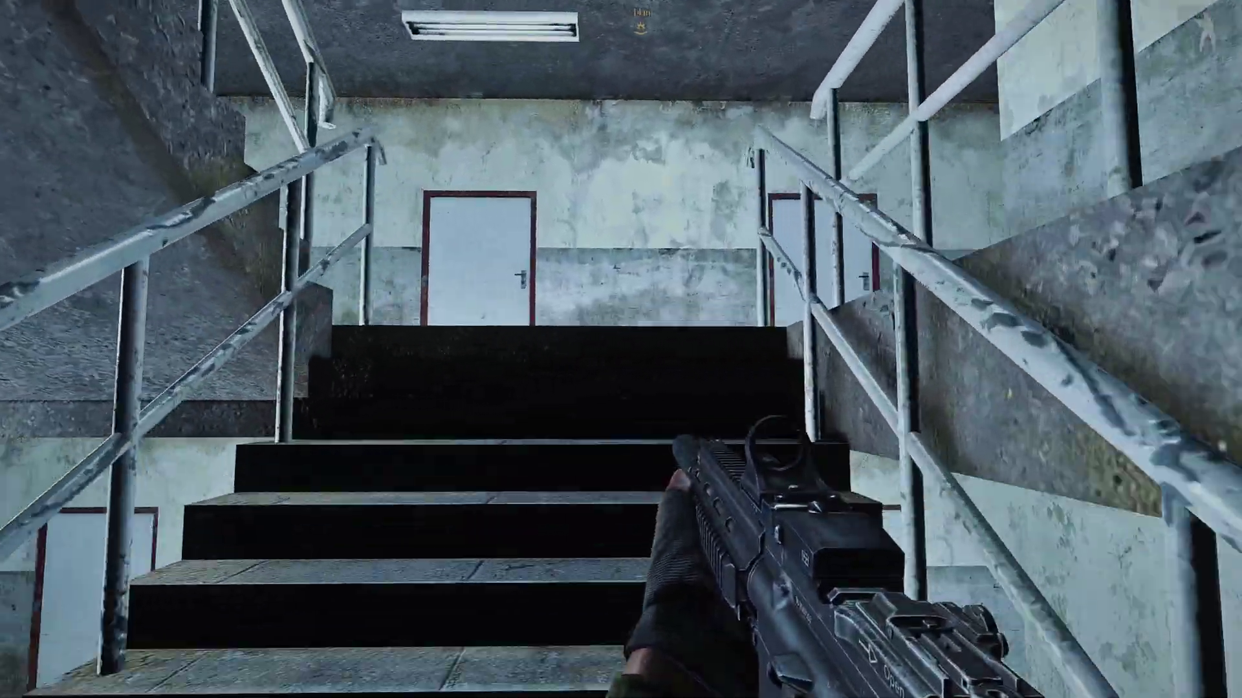
pyautogui.press('w')
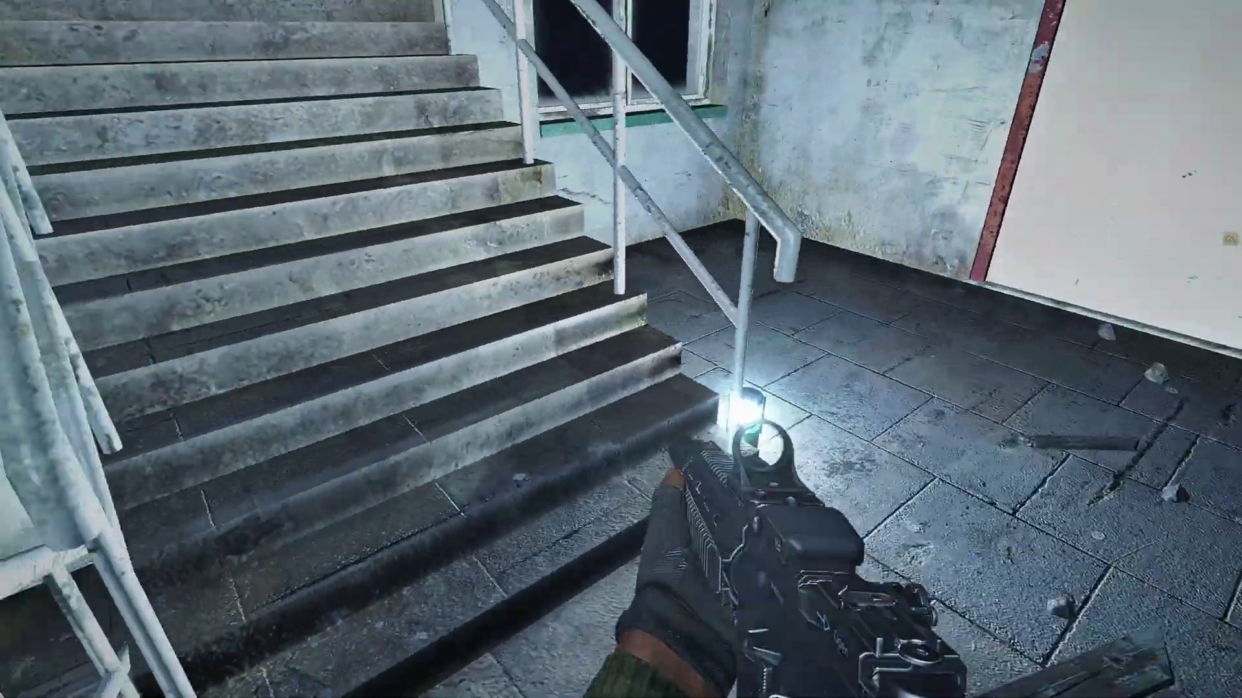
pyautogui.press('w')
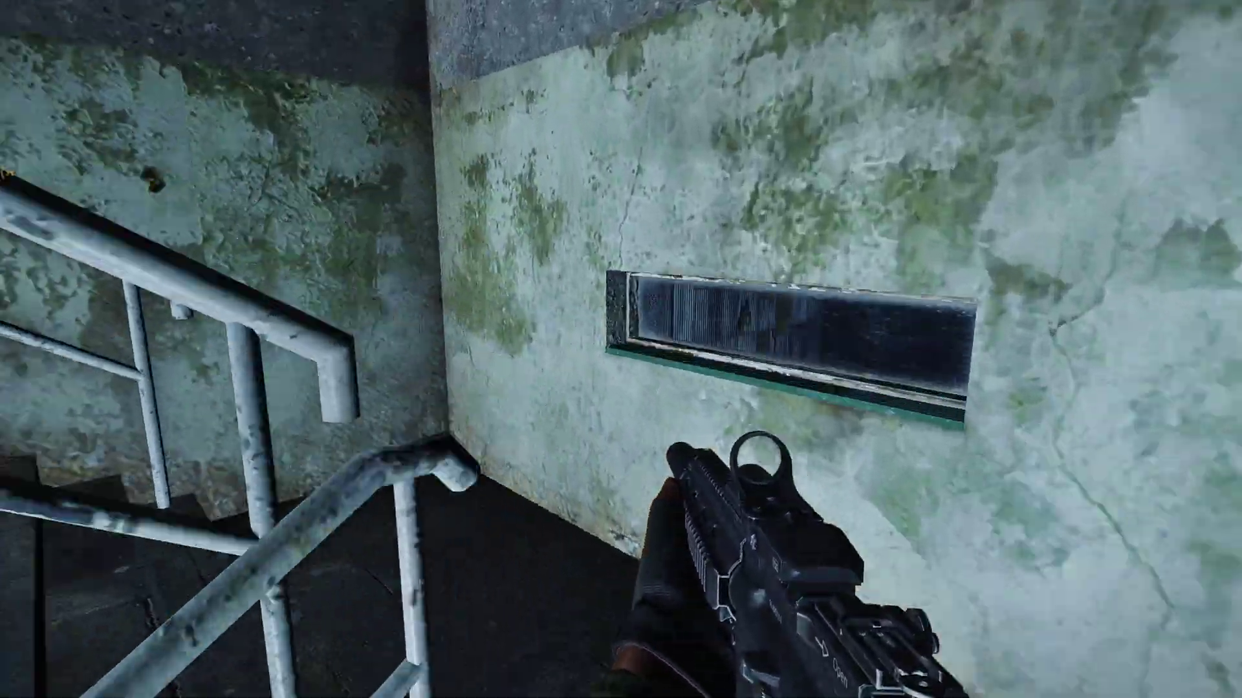
pyautogui.press('w')
pyautogui.press('w')
pyautogui.press('space')
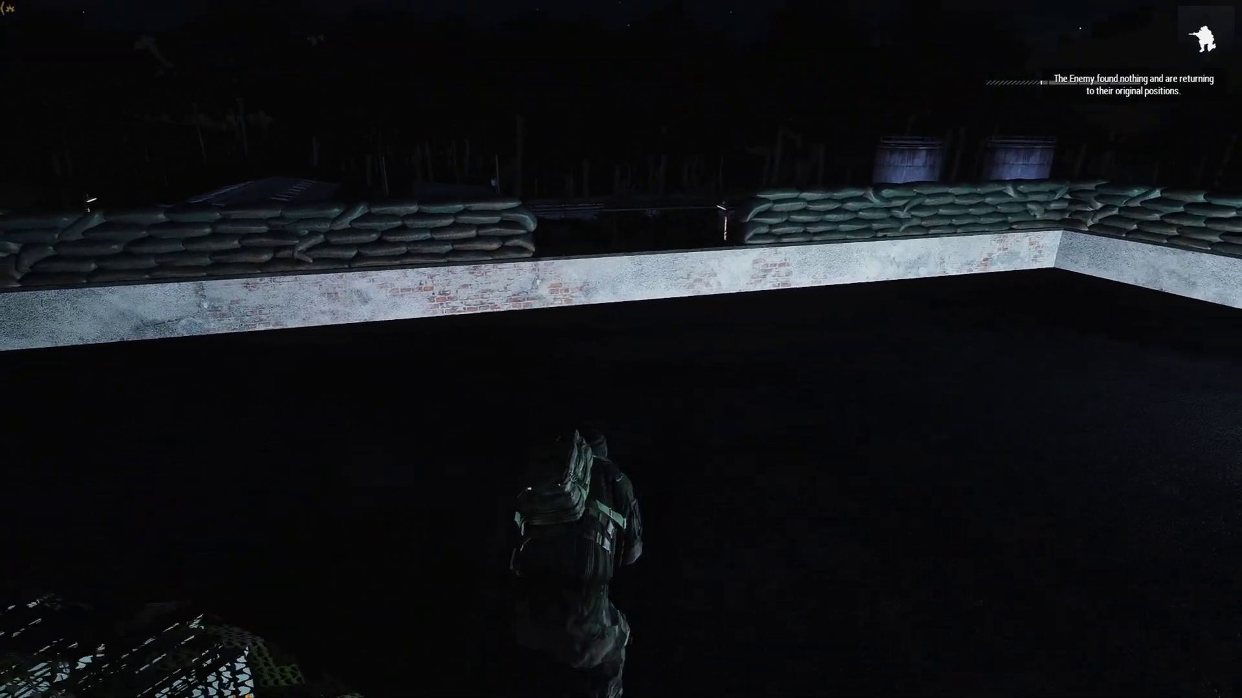
# - Follow the guards patrolling the street below from cover along the roof parapet
pyautogui.press('w')
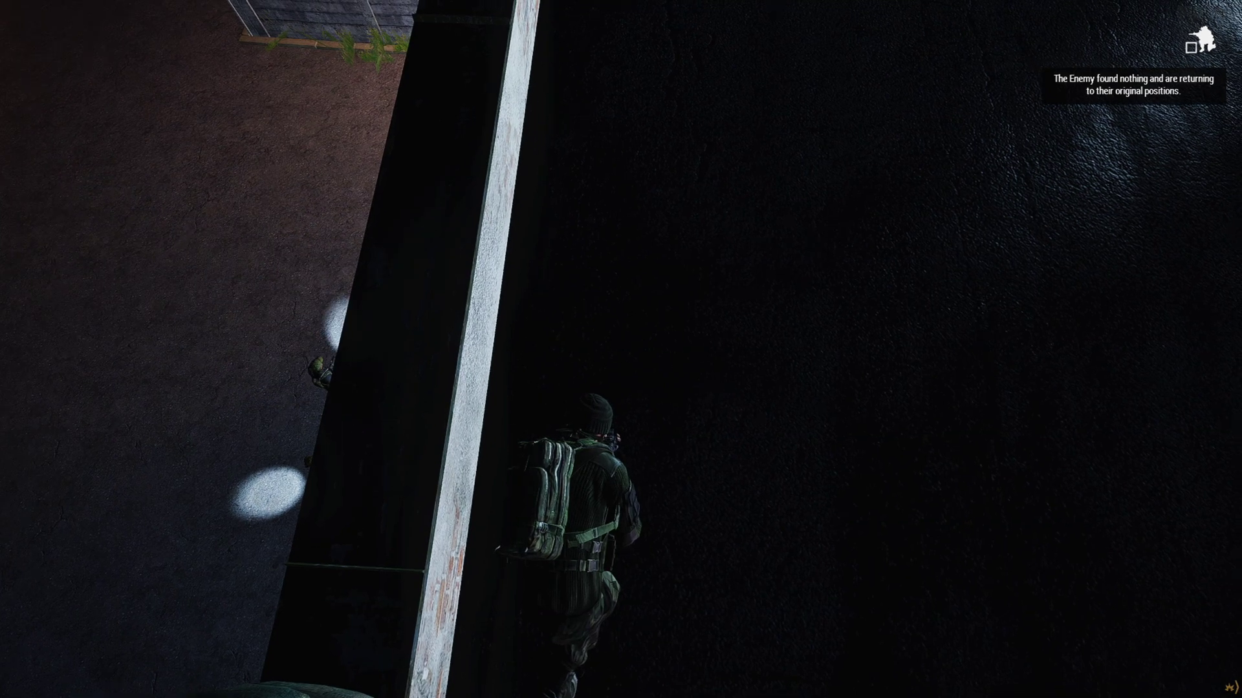
pyautogui.press('q')
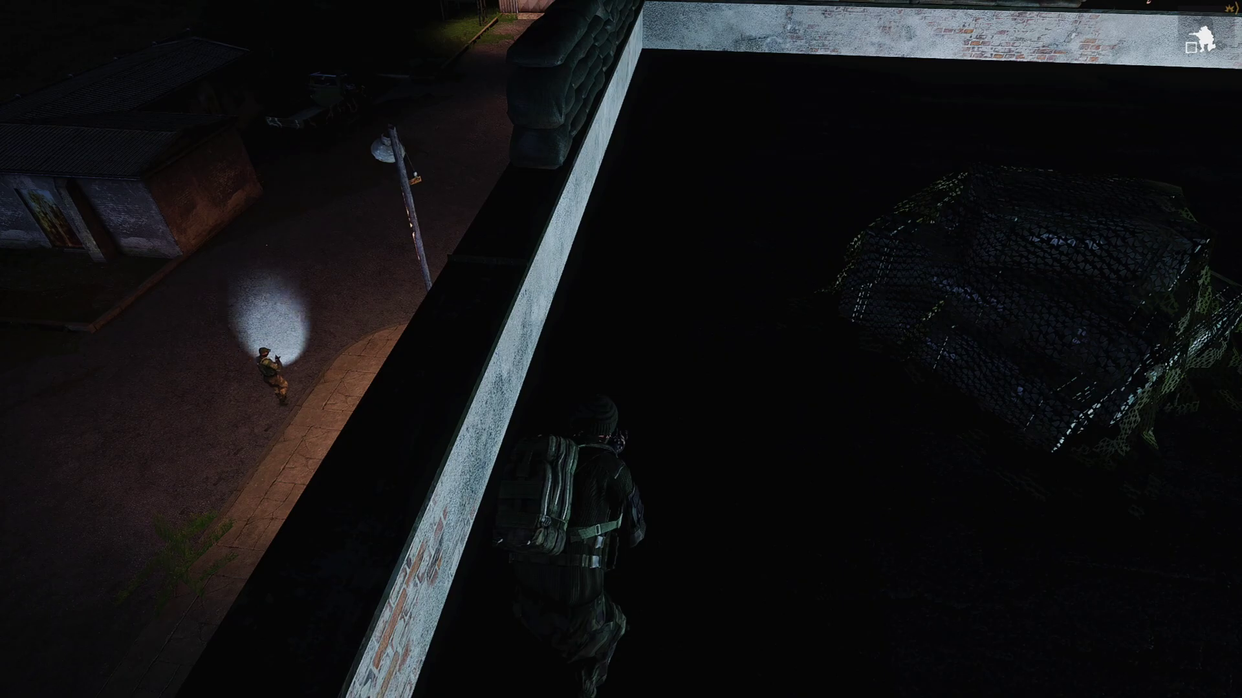
pyautogui.press('KP_Enter')
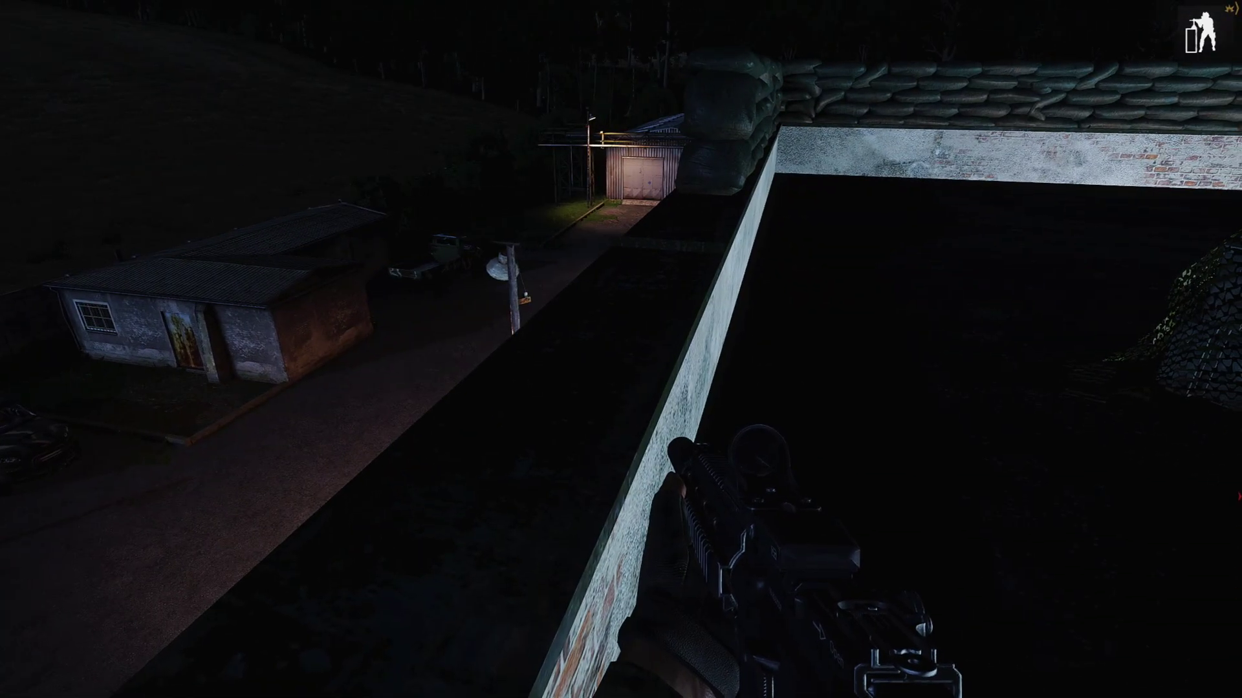
# - Throw an RGN grenade from the roof toward the vehicle under the street lamp and crouch behind the parapet
pyautogui.press('a')
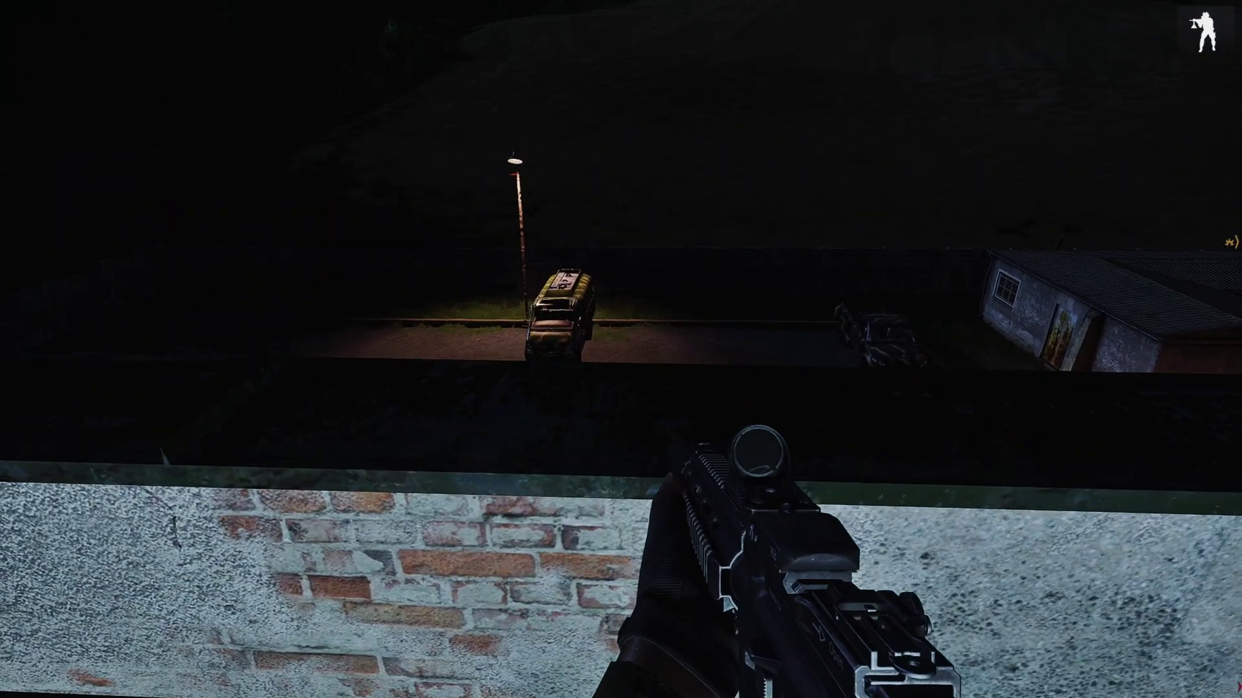
pyautogui.press('w')
pyautogui.press('g')
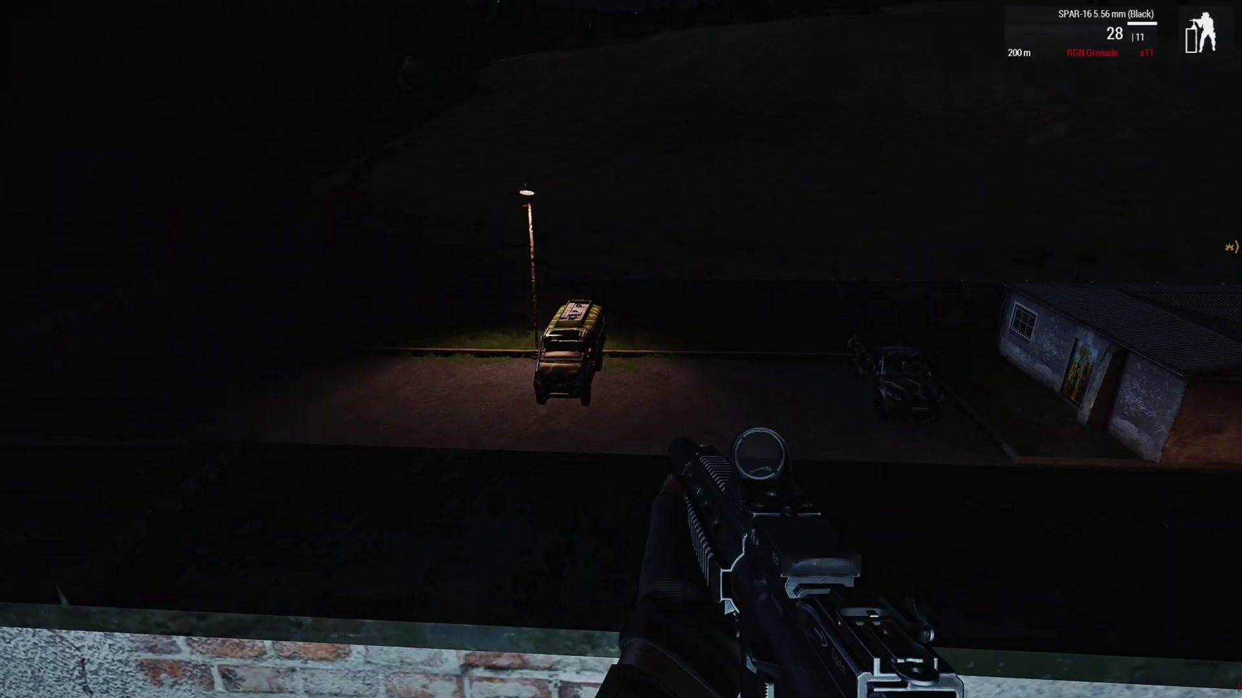
pyautogui.press('x')
pyautogui.press('Return')
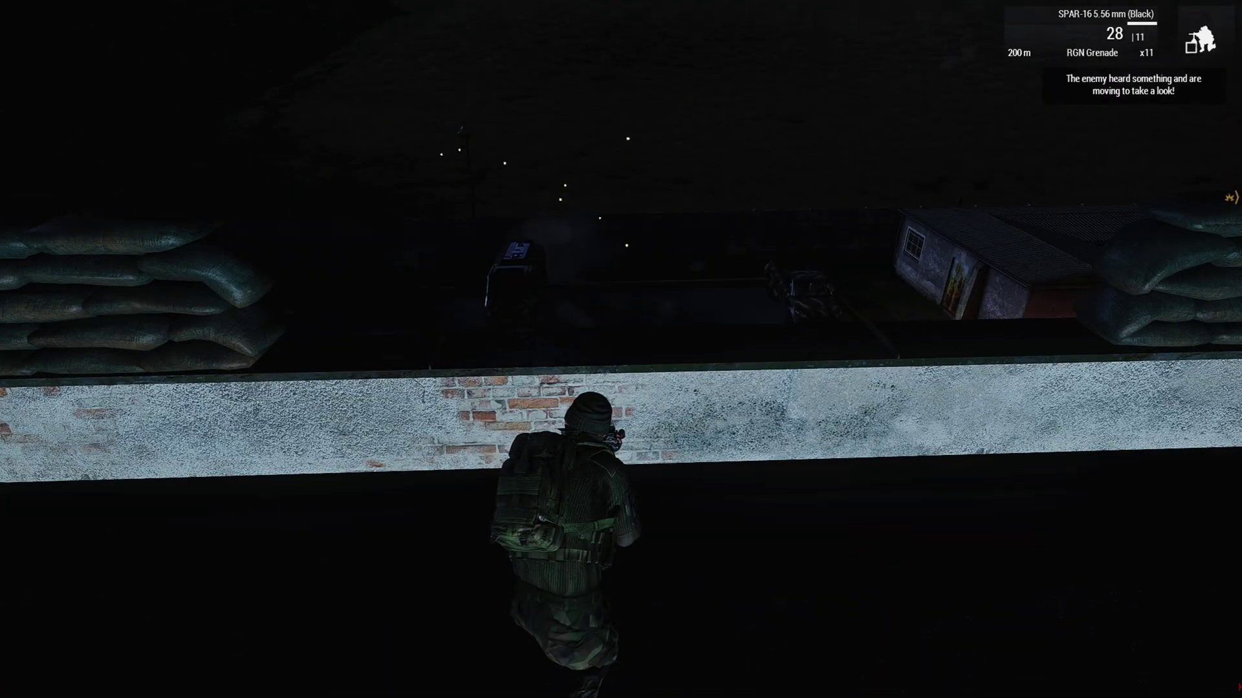
pyautogui.press('x')
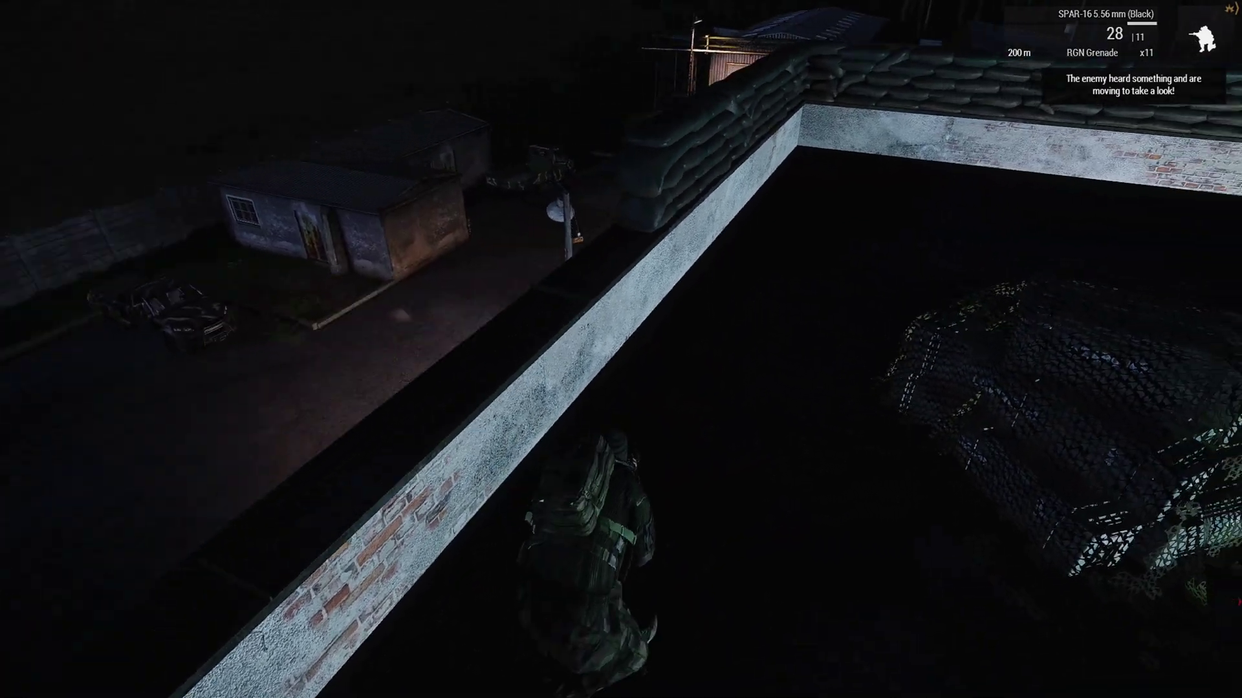
# - Cross the roof to the stairwell, descend through the building and leave by its ground-floor double door
pyautogui.press('w')
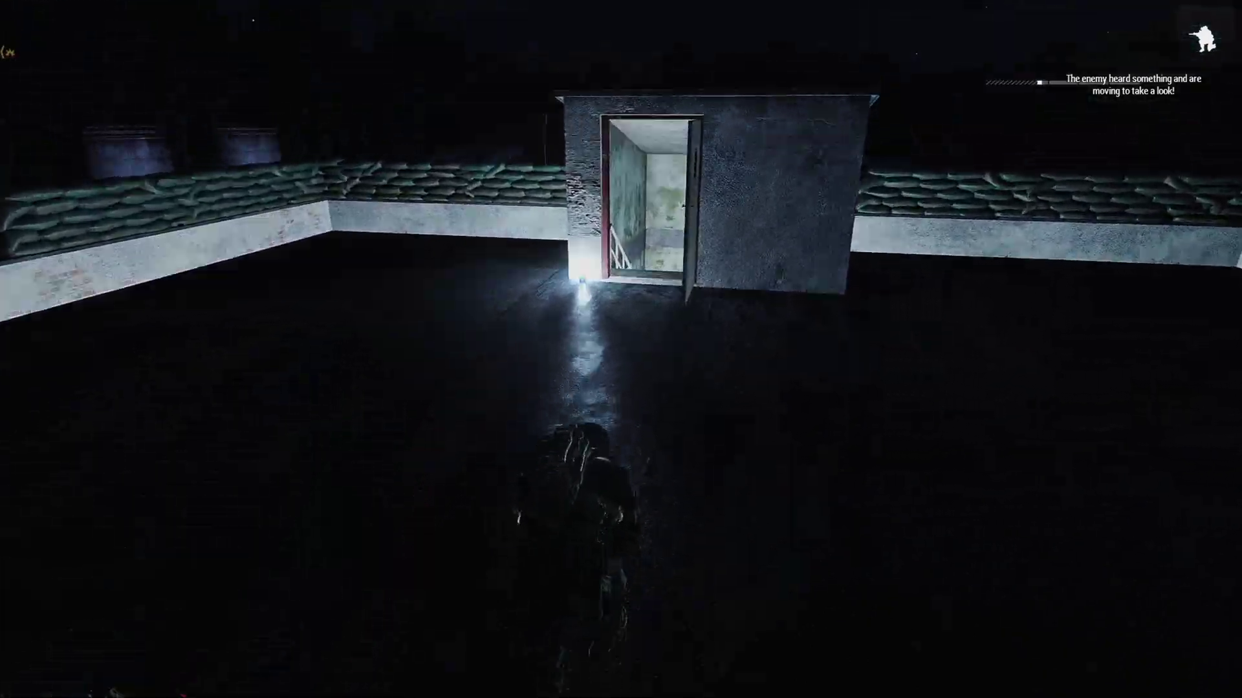
pyautogui.press('KP_Enter')
pyautogui.press('w')
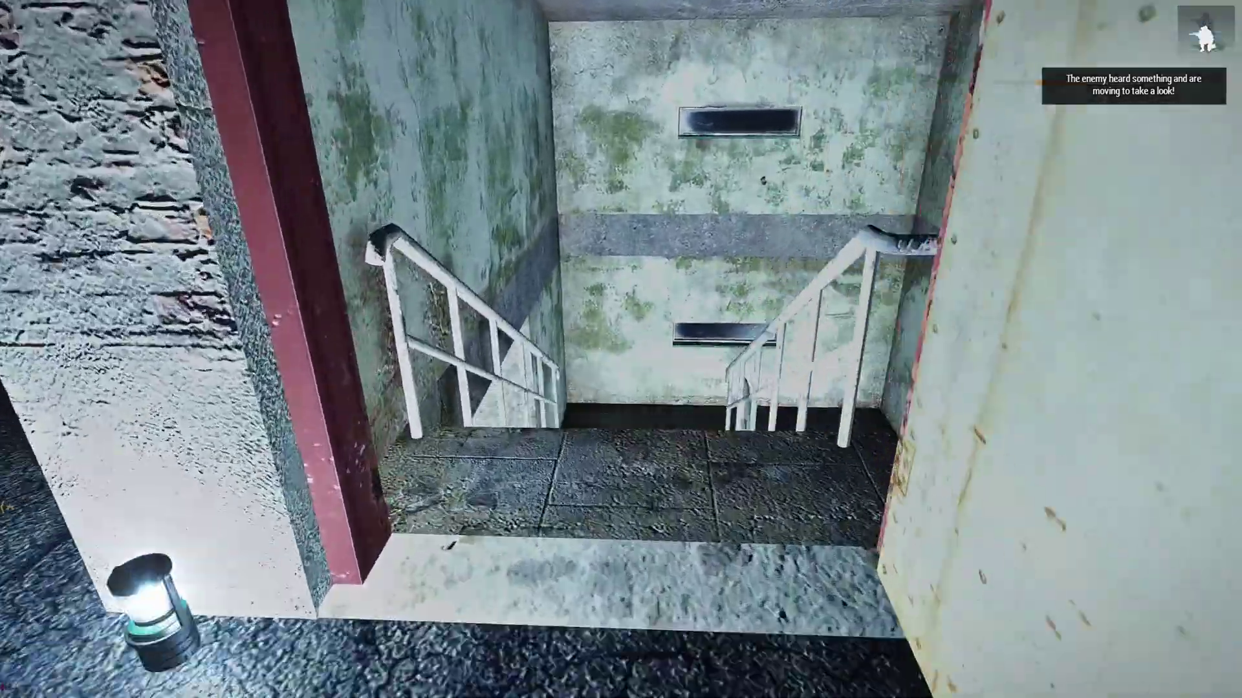
pyautogui.press('w')
pyautogui.press('w')
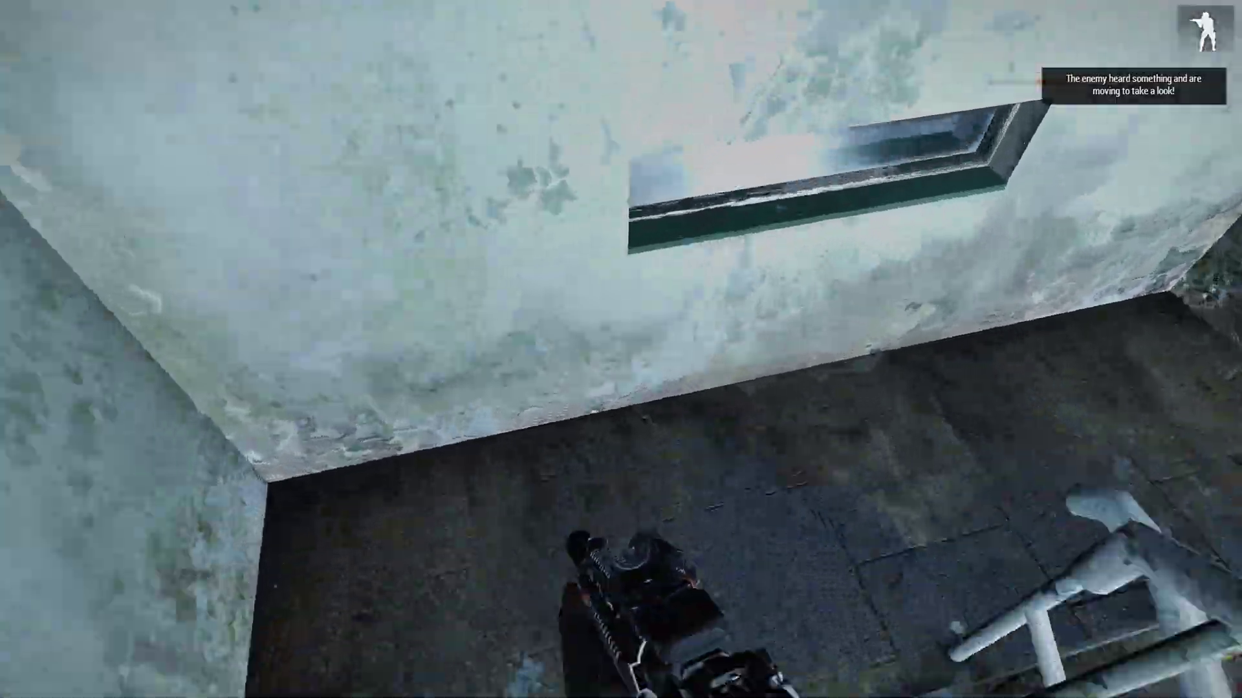
pyautogui.press('w')
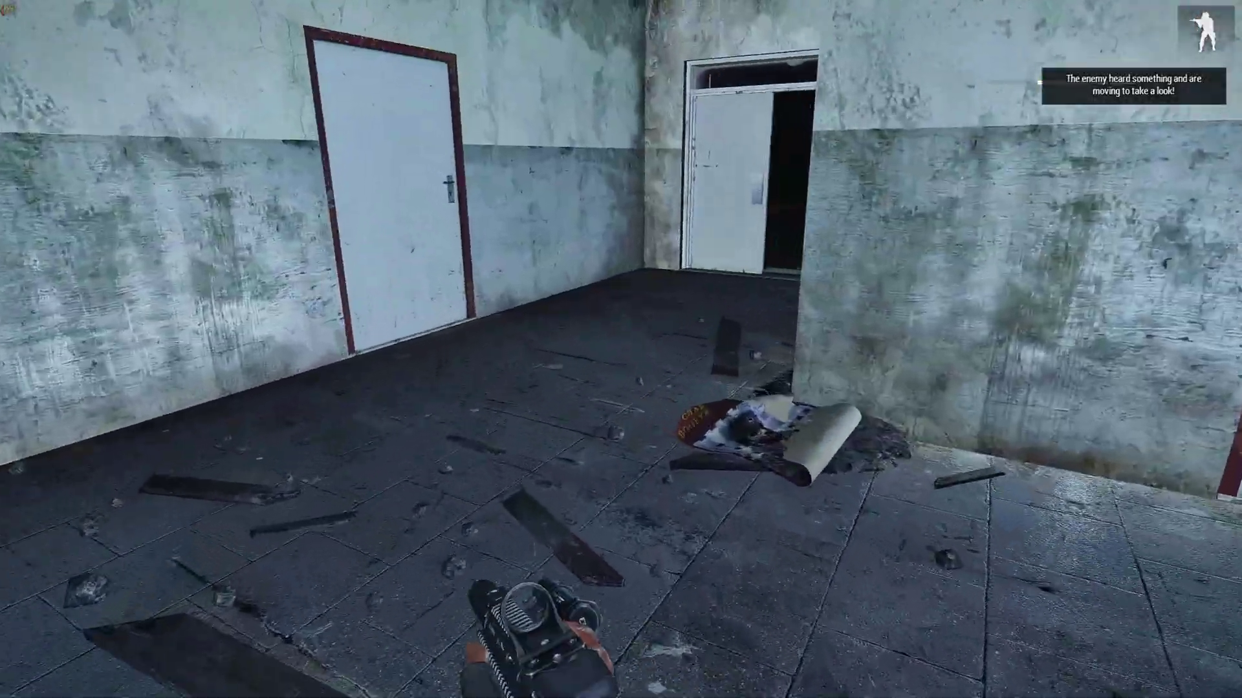
pyautogui.press('w')
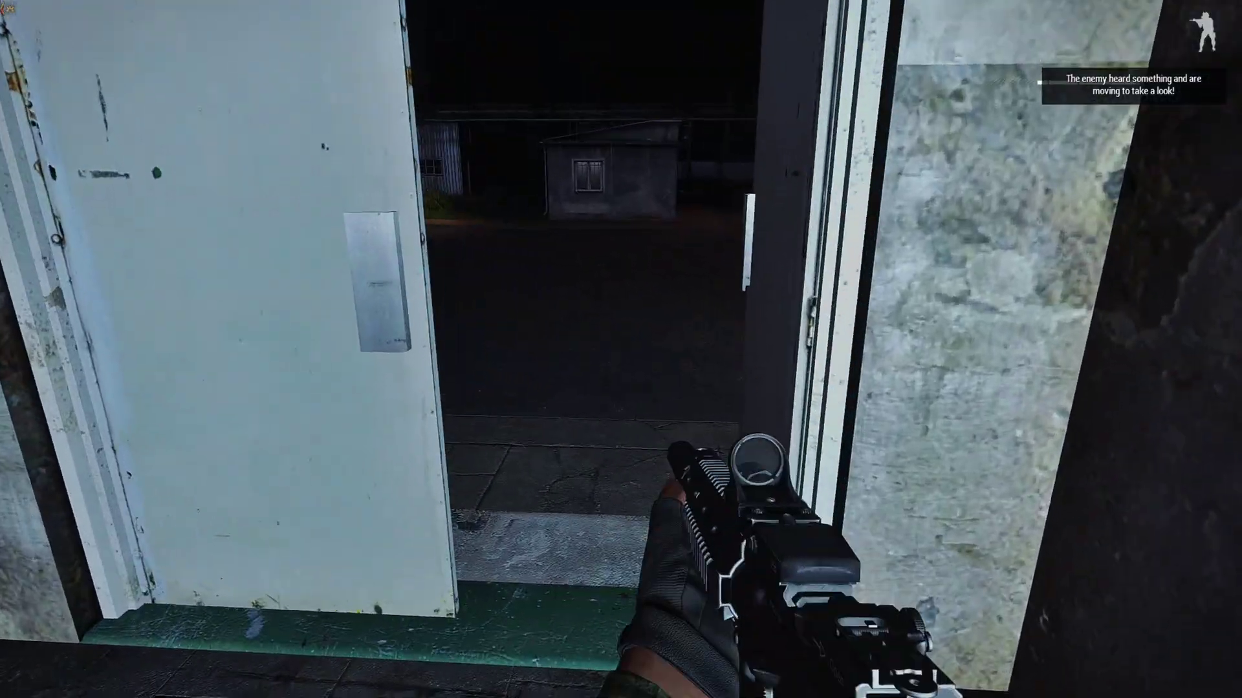
pyautogui.press('w')
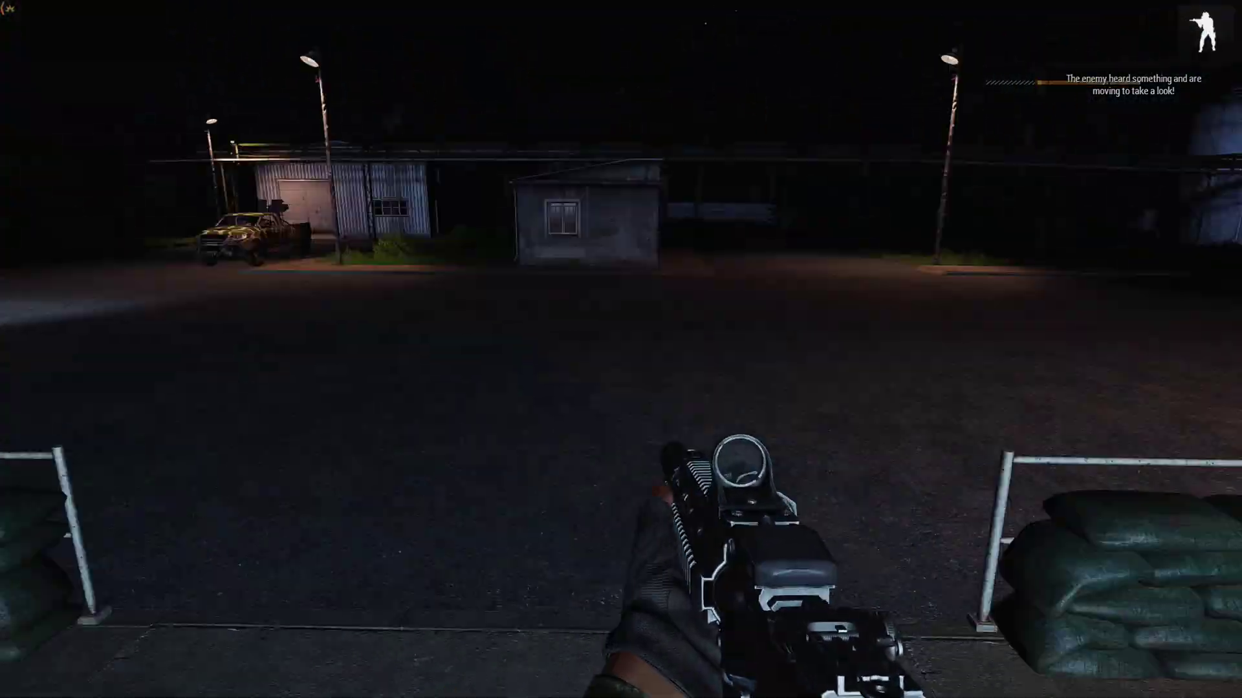
# - Follow the concrete perimeter wall away from the building and throw a White Smoke grenade beyond the metal shed
pyautogui.press('w')
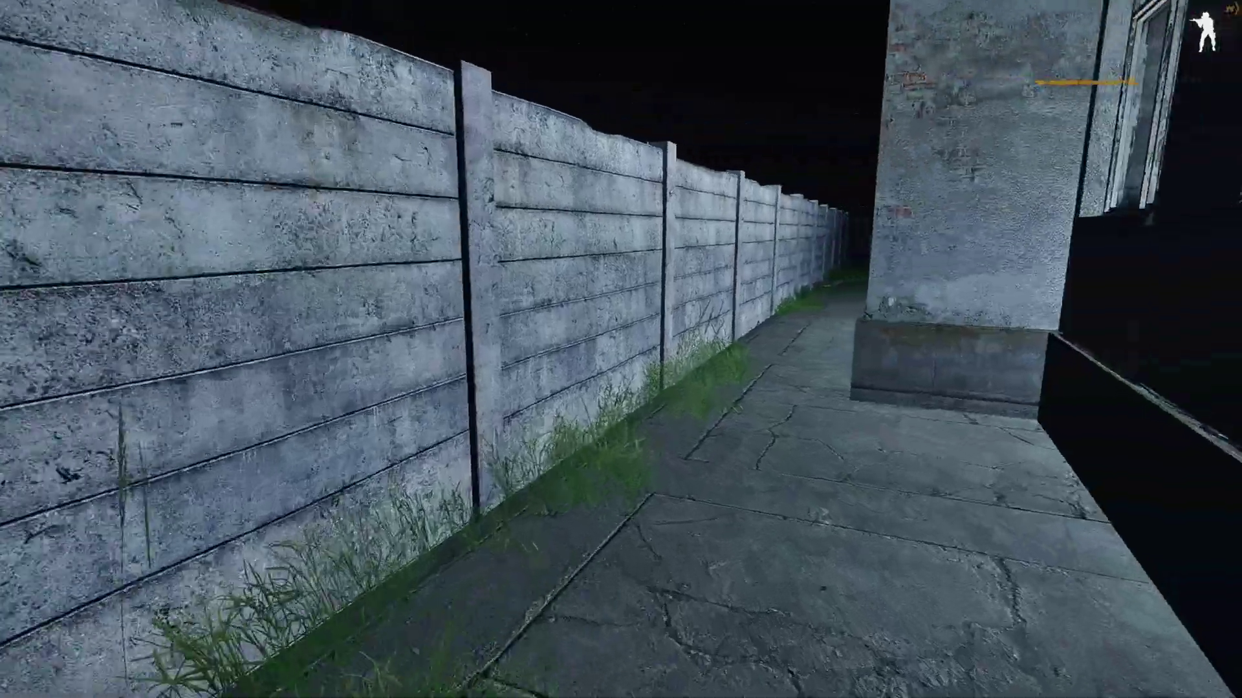
pyautogui.press('w')
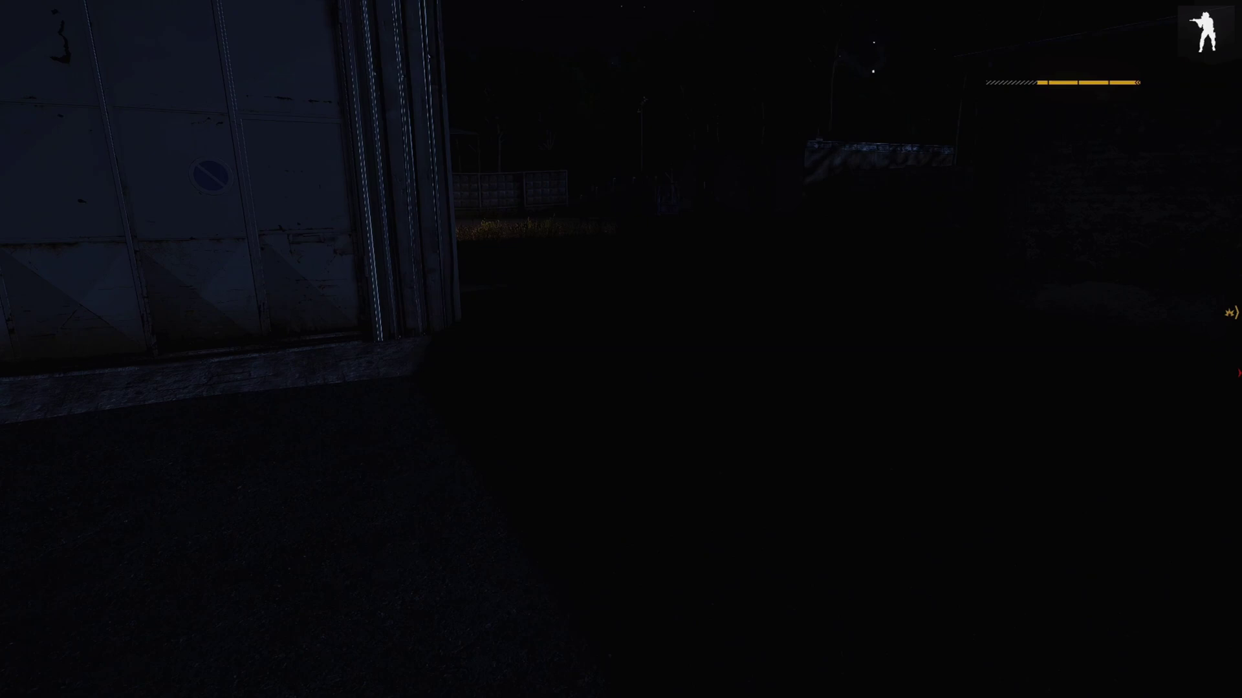
pyautogui.hotkey('shift', 'w')
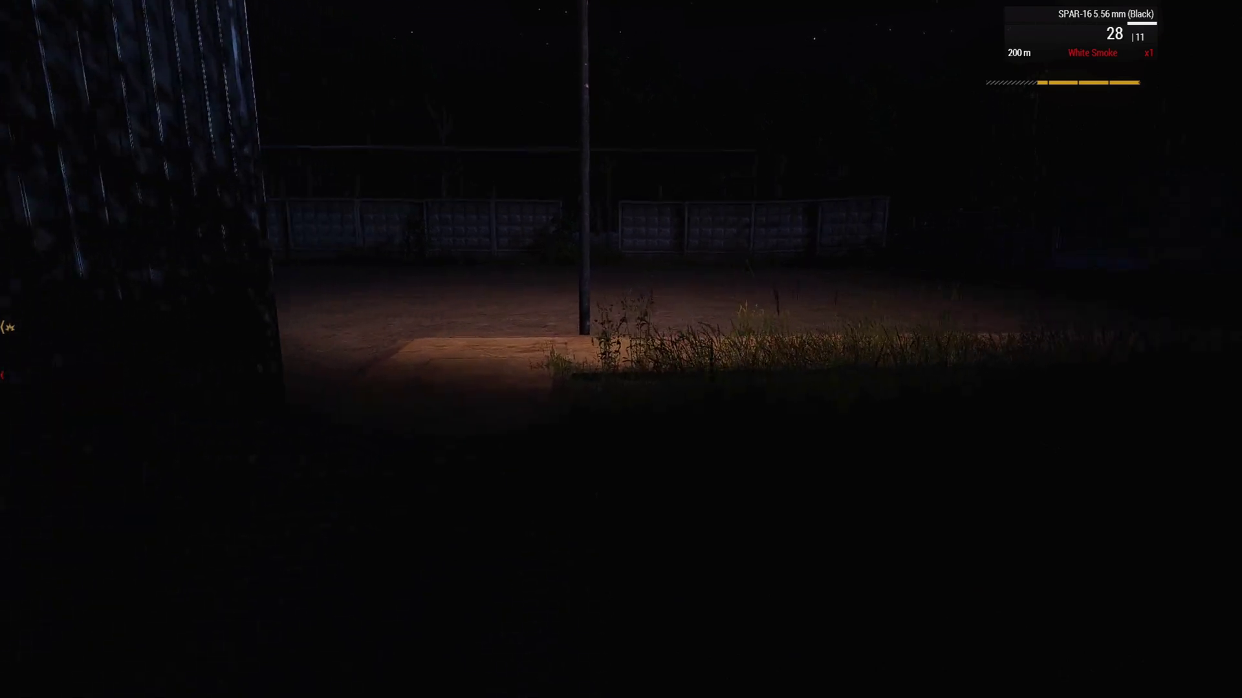
pyautogui.press('w')
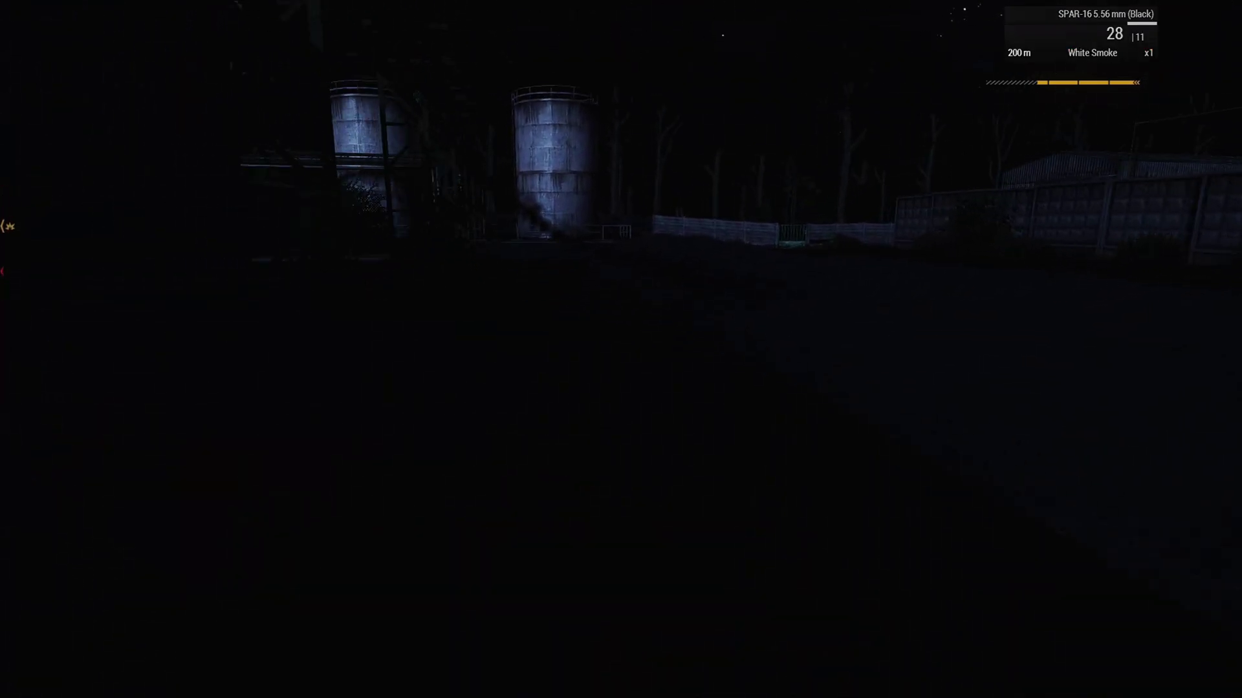
# - Advance through the dark yard between the sheds toward the smoke-covered corrugated-metal structure
pyautogui.press('w')
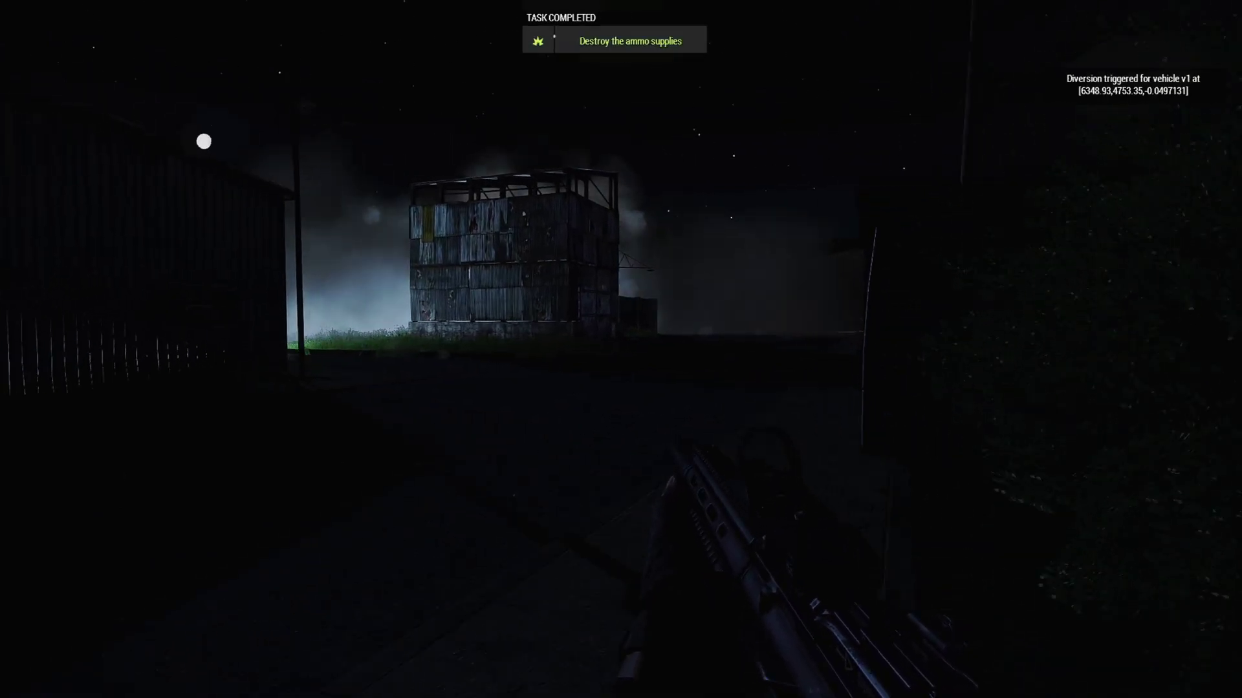
pyautogui.press('w')
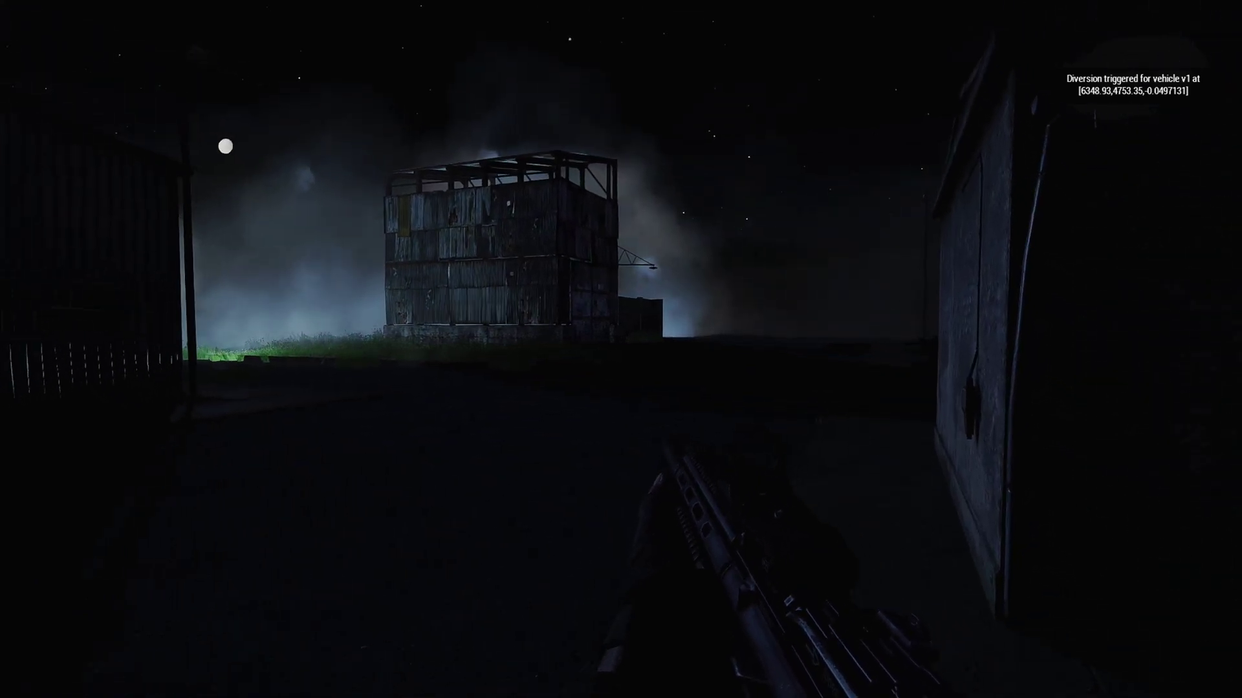
pyautogui.press('w')
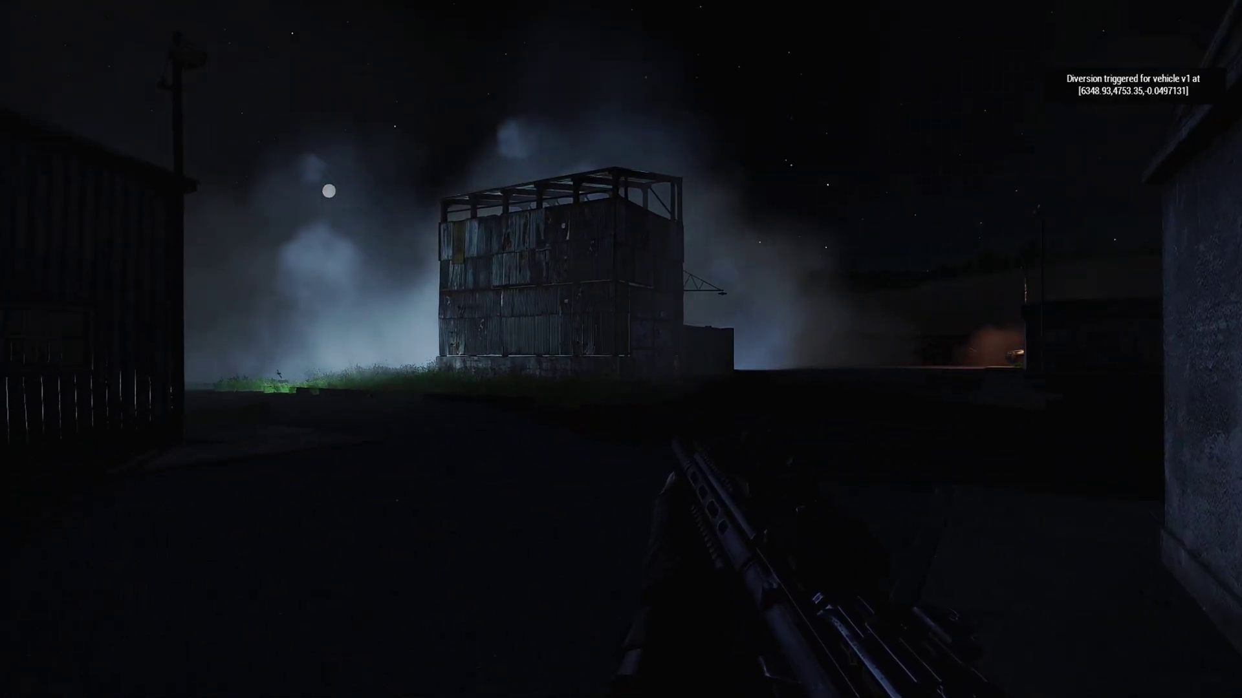
pyautogui.press('w')
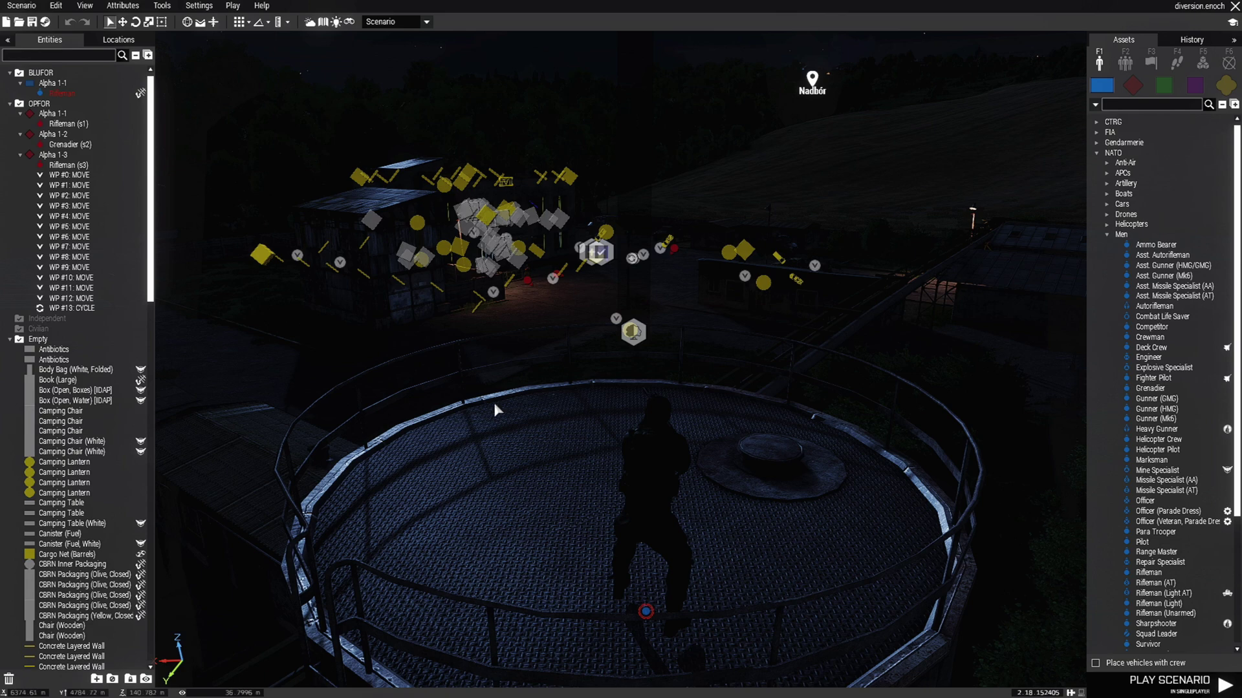
# - Turn on the editor's scene light and bring the view from the tank platform to the guards outside the building entrance
pyautogui.click(336, 25)
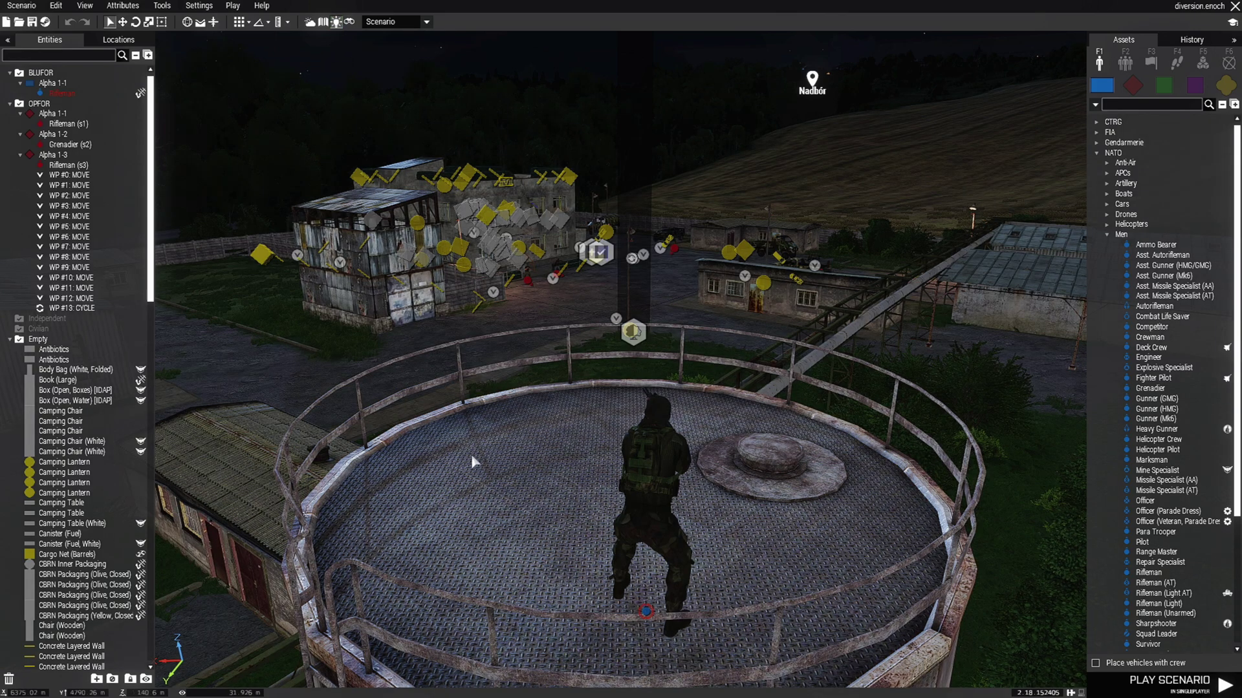
pyautogui.scroll(3, 482, 472)
pyautogui.scroll(-3, 493, 489)
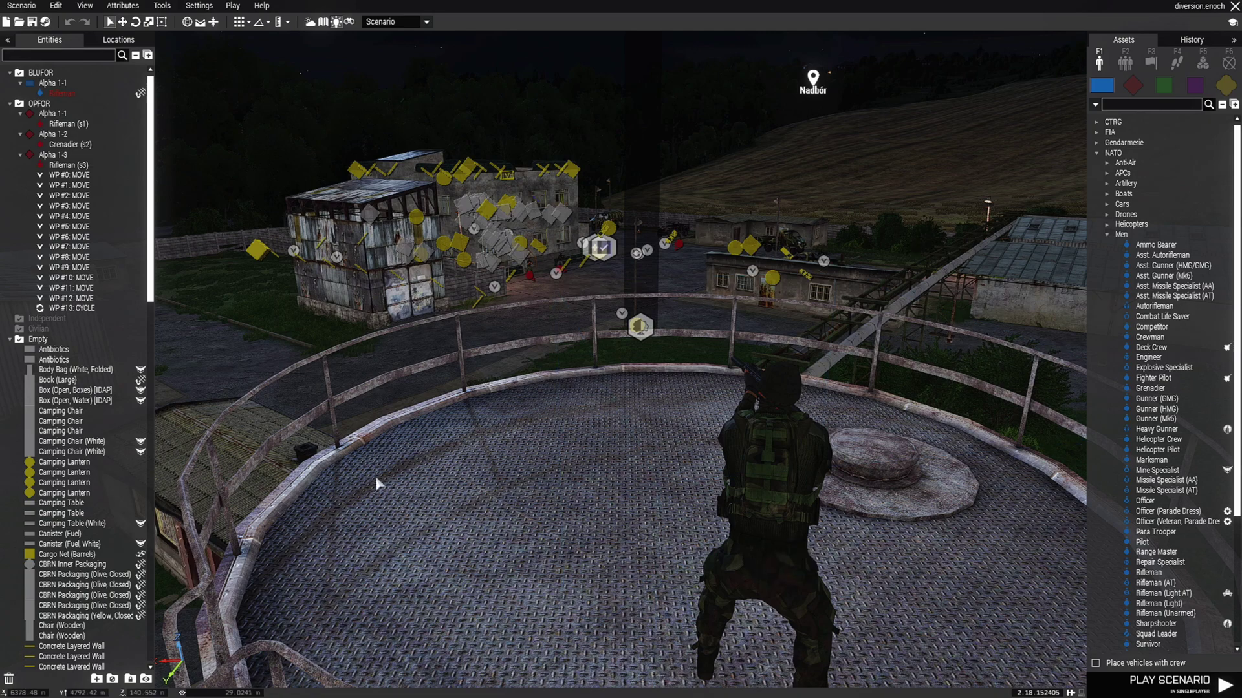
pyautogui.press('w')
pyautogui.moveTo(531, 504); pyautogui.dragTo(549, 527, button='right')
pyautogui.press('w')
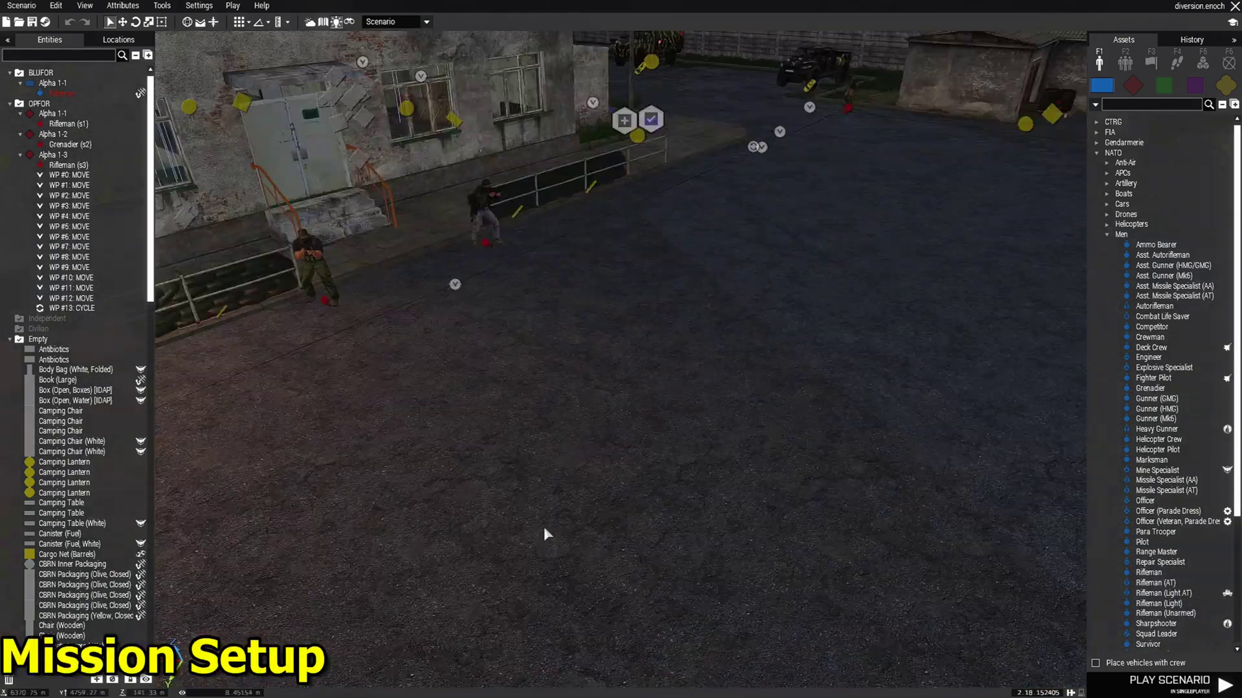
pyautogui.press('w')
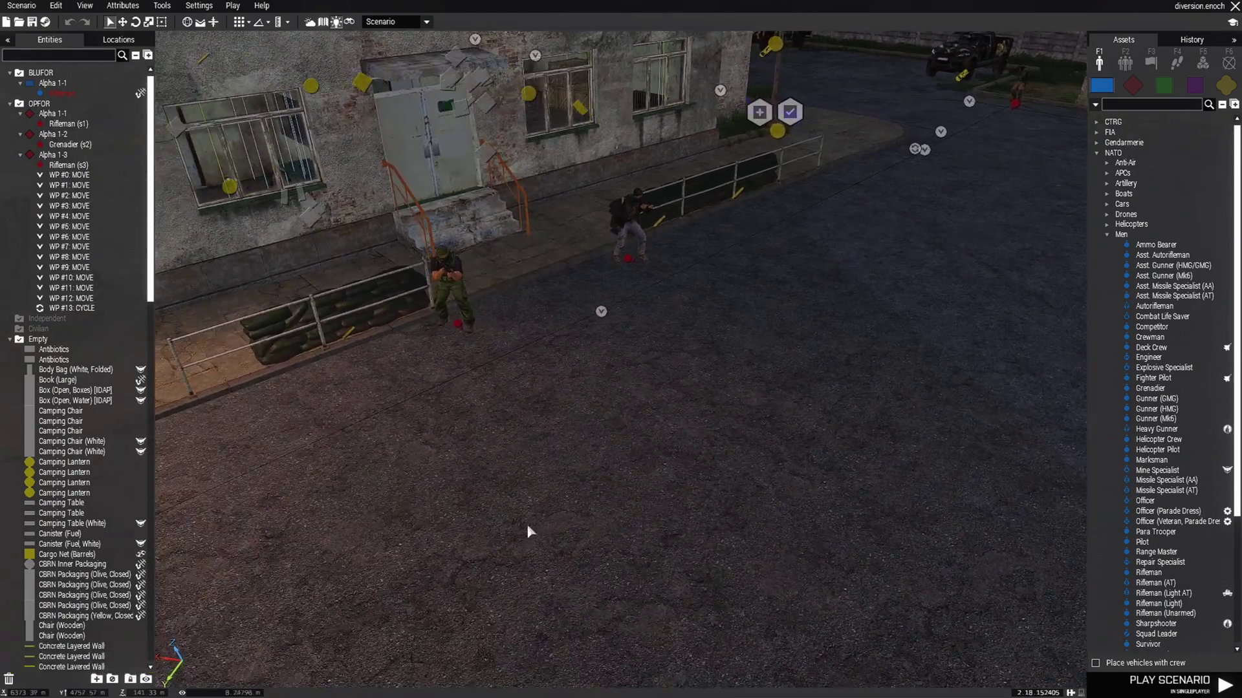
pyautogui.press('w')
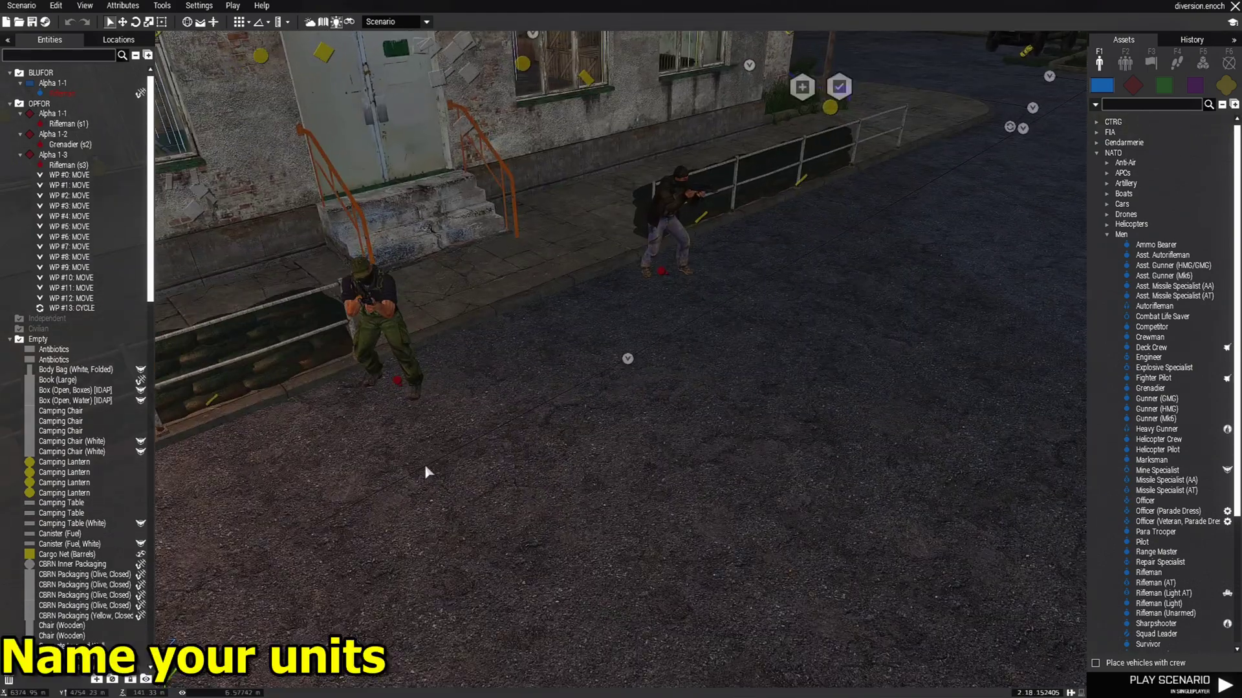
# - Inspect the variable name of the Rifleman guarding the entrance steps up close
pyautogui.moveTo(426, 466); pyautogui.dragTo(402, 454, button='right')
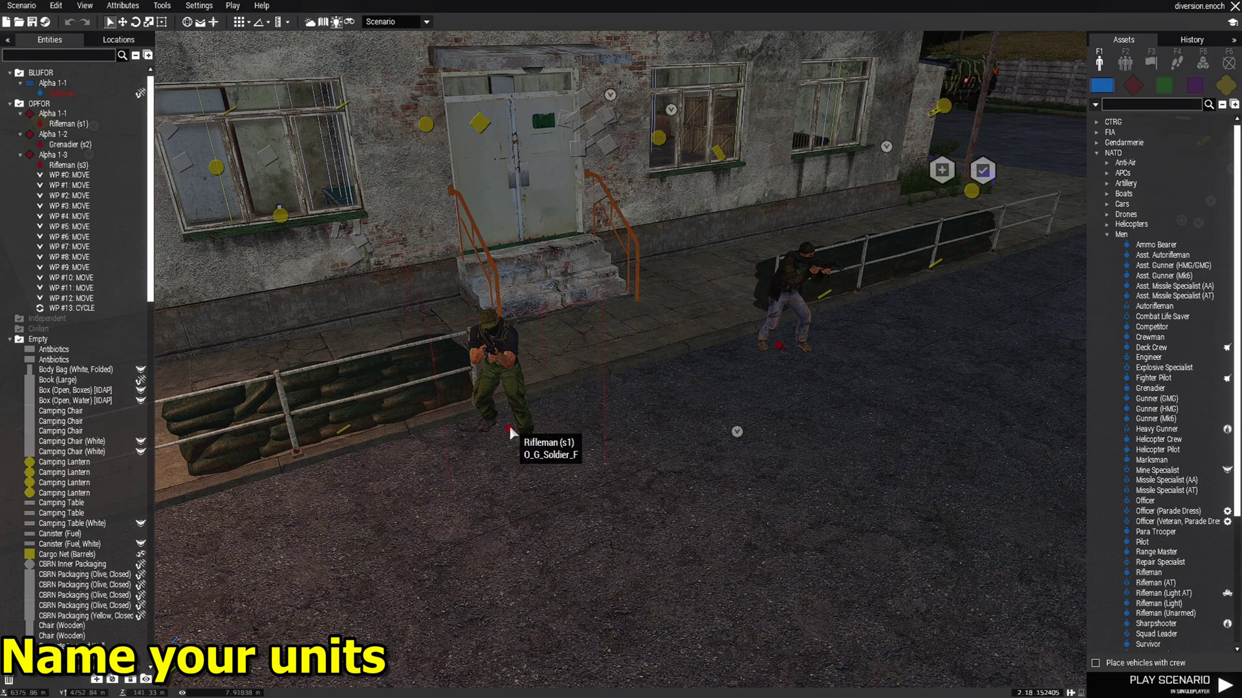
pyautogui.moveTo(581, 425); pyautogui.dragTo(485, 515, button='right')
pyautogui.press('w')
pyautogui.scroll(5, 488, 498)
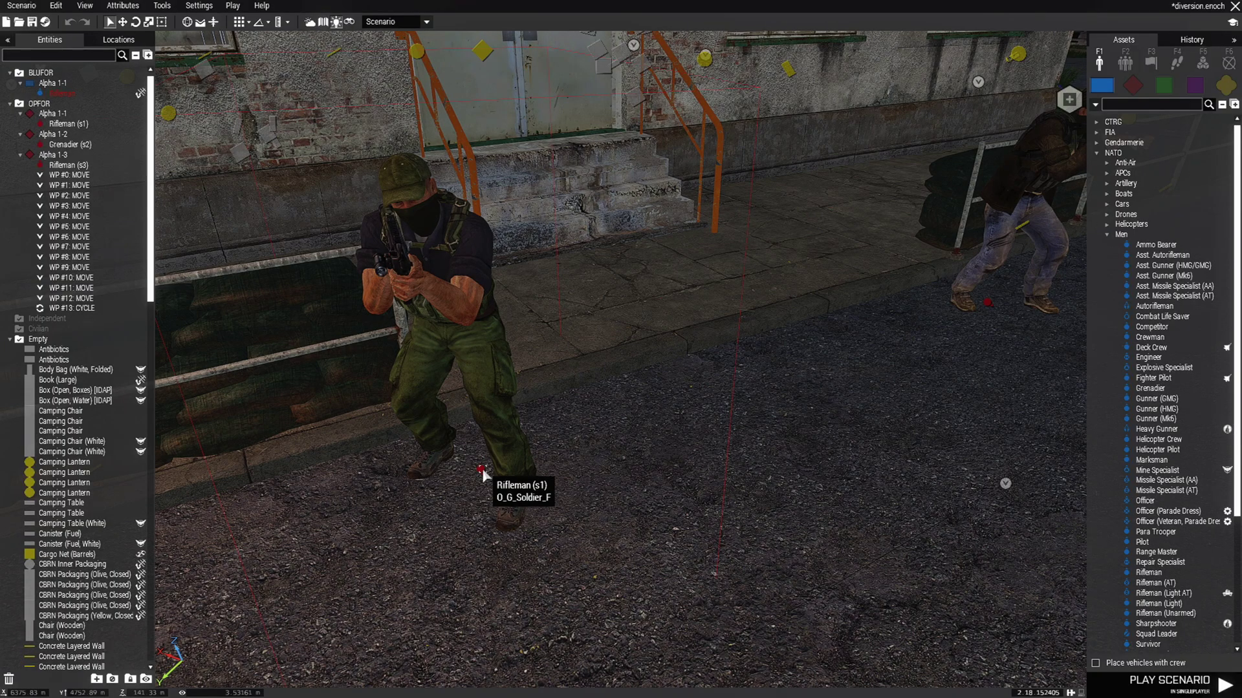
# - Check the variable names and init code in the attributes of the Rifleman and the Grenadier guarding the entrance steps
pyautogui.doubleClick(482, 471)
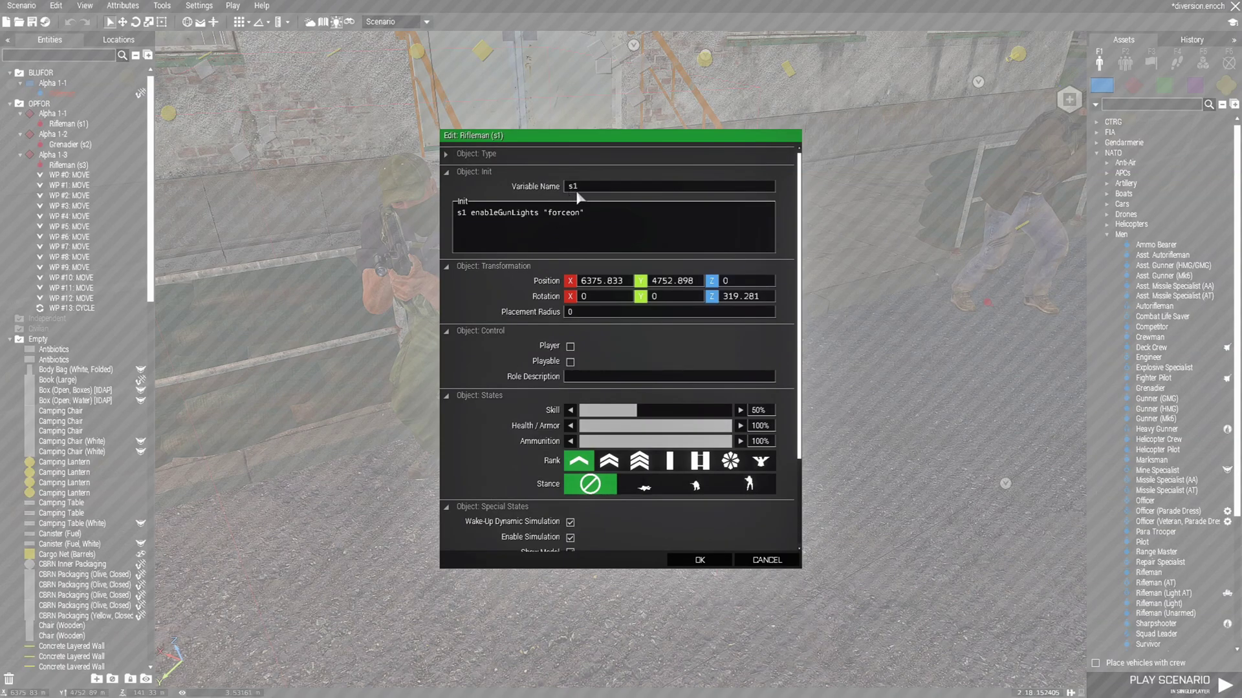
pyautogui.click(766, 560)
pyautogui.scroll(5, 770, 504)
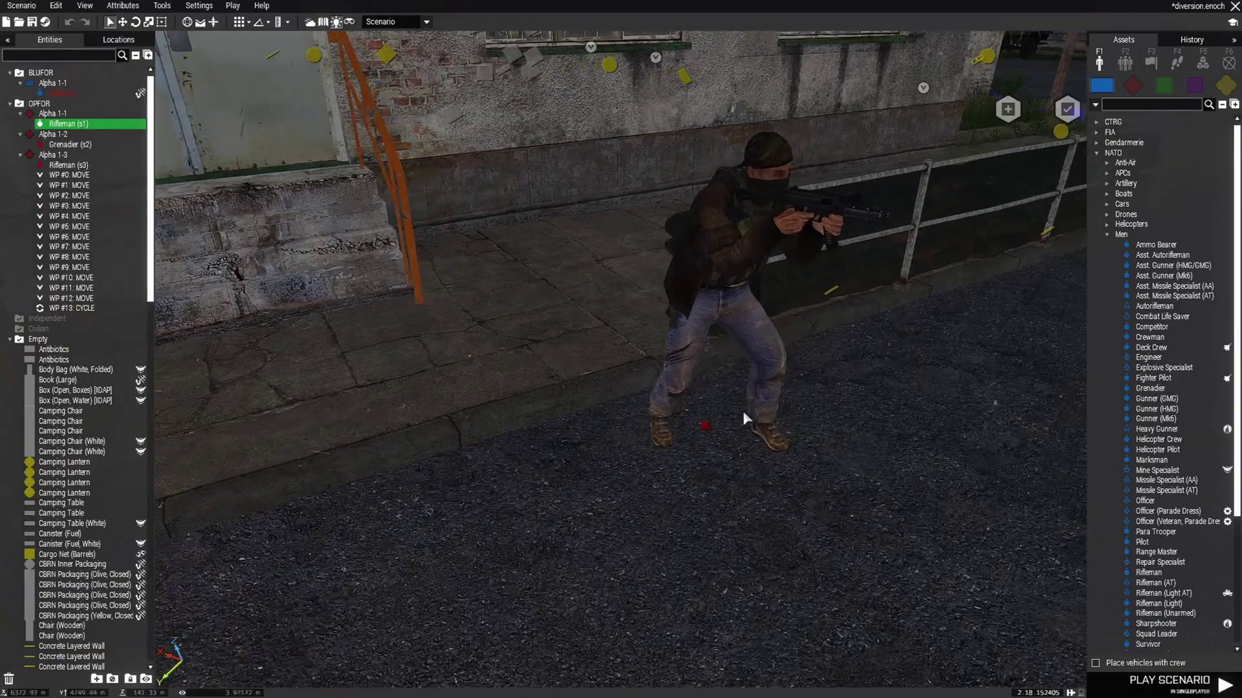
pyautogui.doubleClick(706, 424)
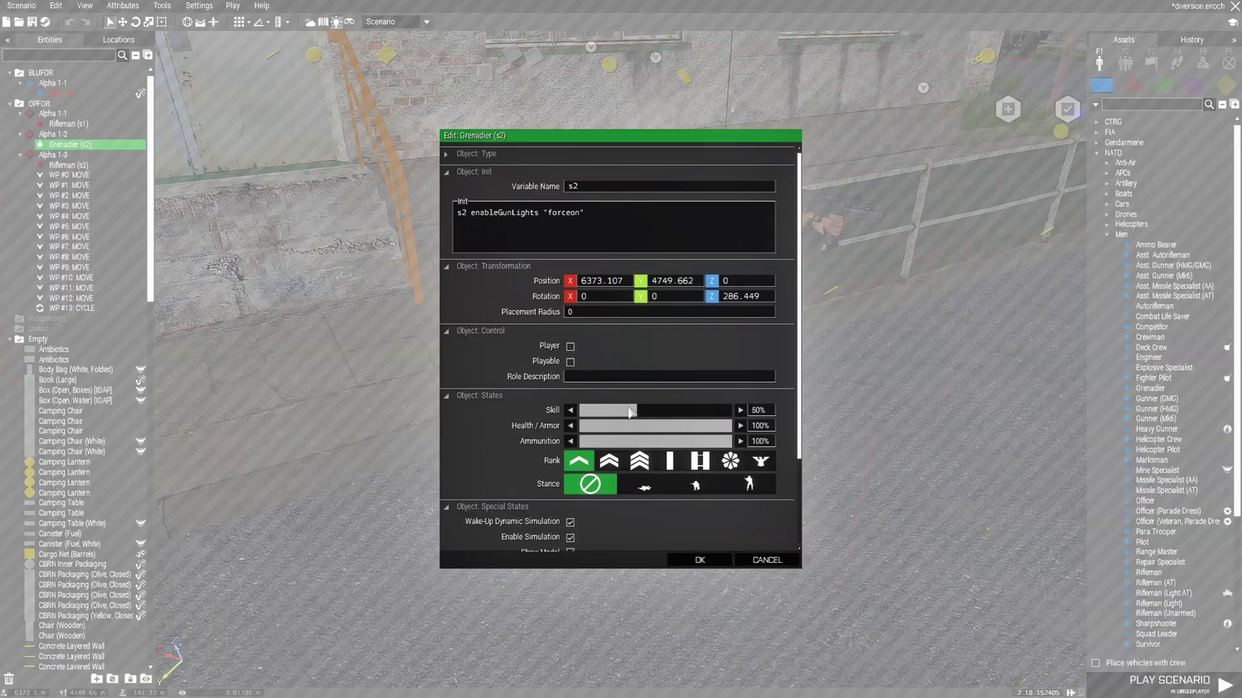
pyautogui.click(760, 564)
pyautogui.click(732, 572)
# - Check the variable name and init code in the attributes of the patrolling Rifleman near the parked black pickup
pyautogui.press('d')
pyautogui.moveTo(749, 554); pyautogui.dragTo(873, 514, button='right')
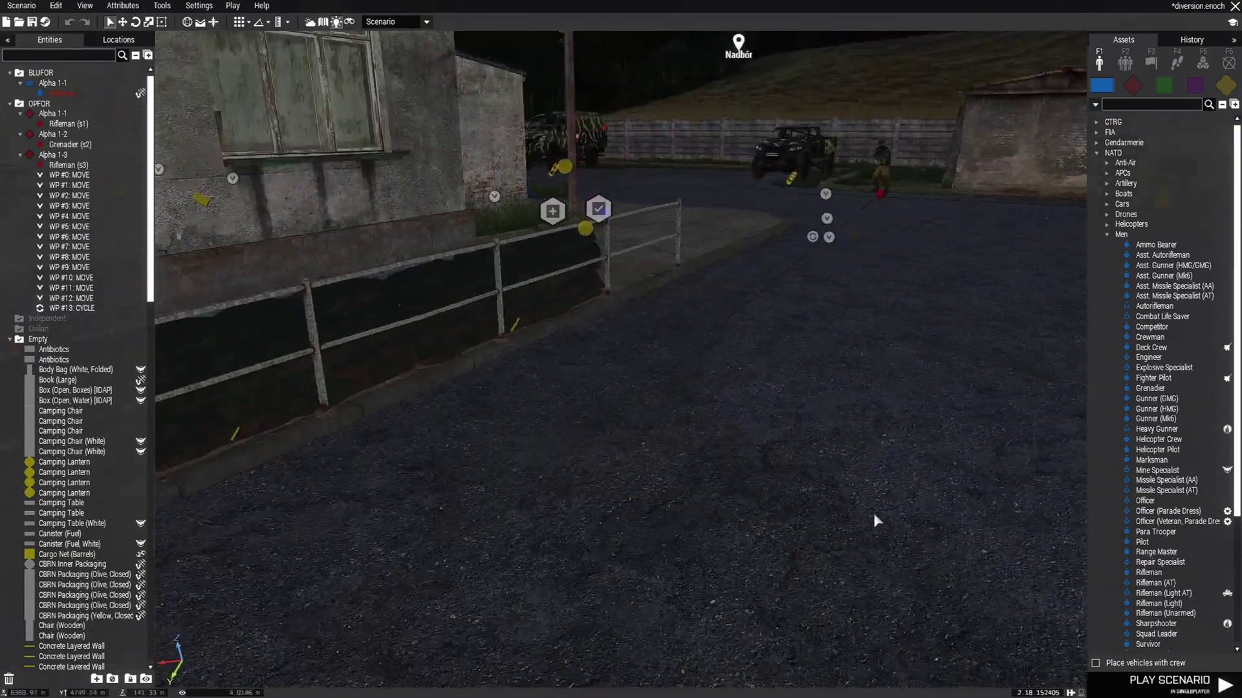
pyautogui.scroll(-3, 731, 534)
pyautogui.moveTo(731, 534); pyautogui.dragTo(632, 500, button='right')
pyautogui.press('w')
pyautogui.press('w')
pyautogui.scroll(-2, 544, 477)
pyautogui.press('w')
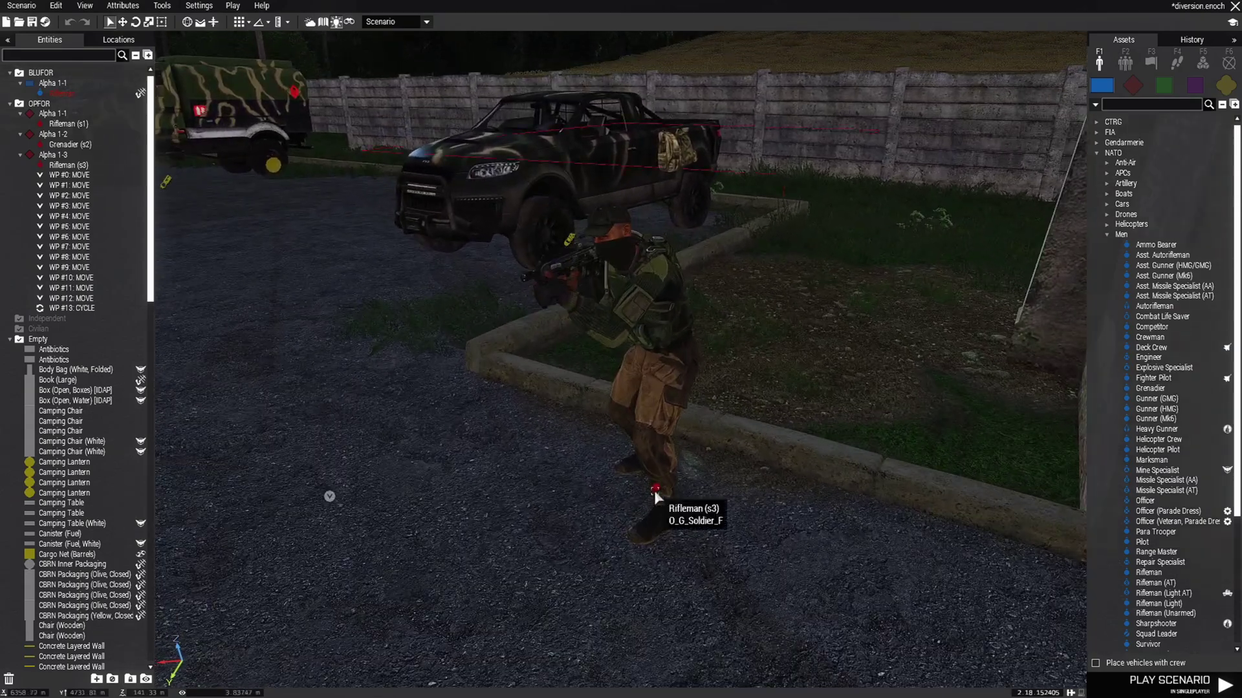
pyautogui.click(654, 491)
pyautogui.doubleClick(654, 488)
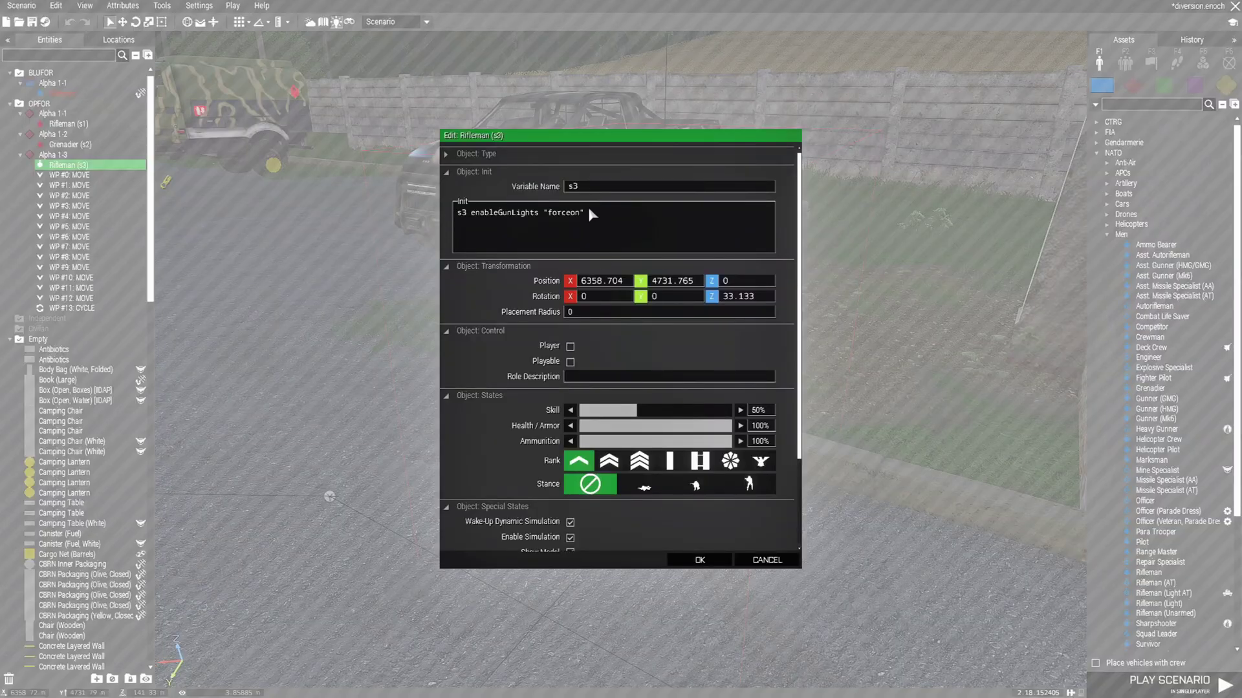
pyautogui.click(759, 560)
# - Check the variable name in the attributes of the armed Offroad (HMG) parked beside the utility pole
pyautogui.press('s')
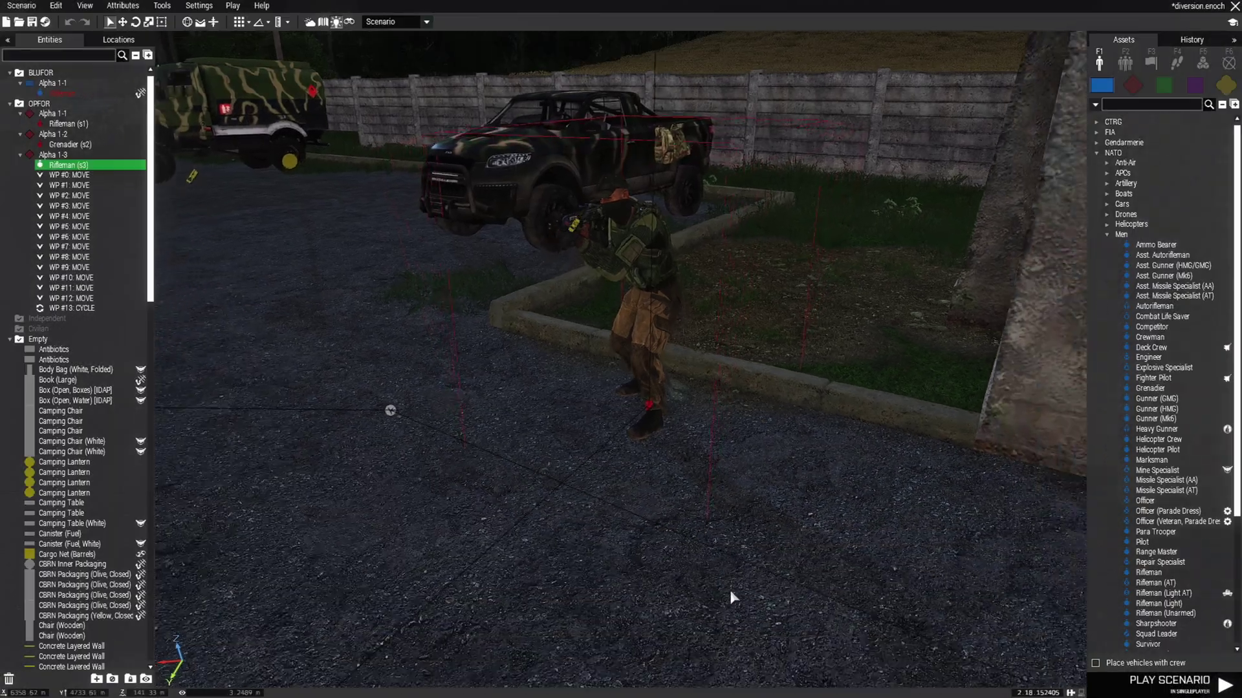
pyautogui.click(721, 592)
pyautogui.press('s')
pyautogui.moveTo(717, 588); pyautogui.dragTo(795, 591, button='right')
pyautogui.press('a')
pyautogui.press('w')
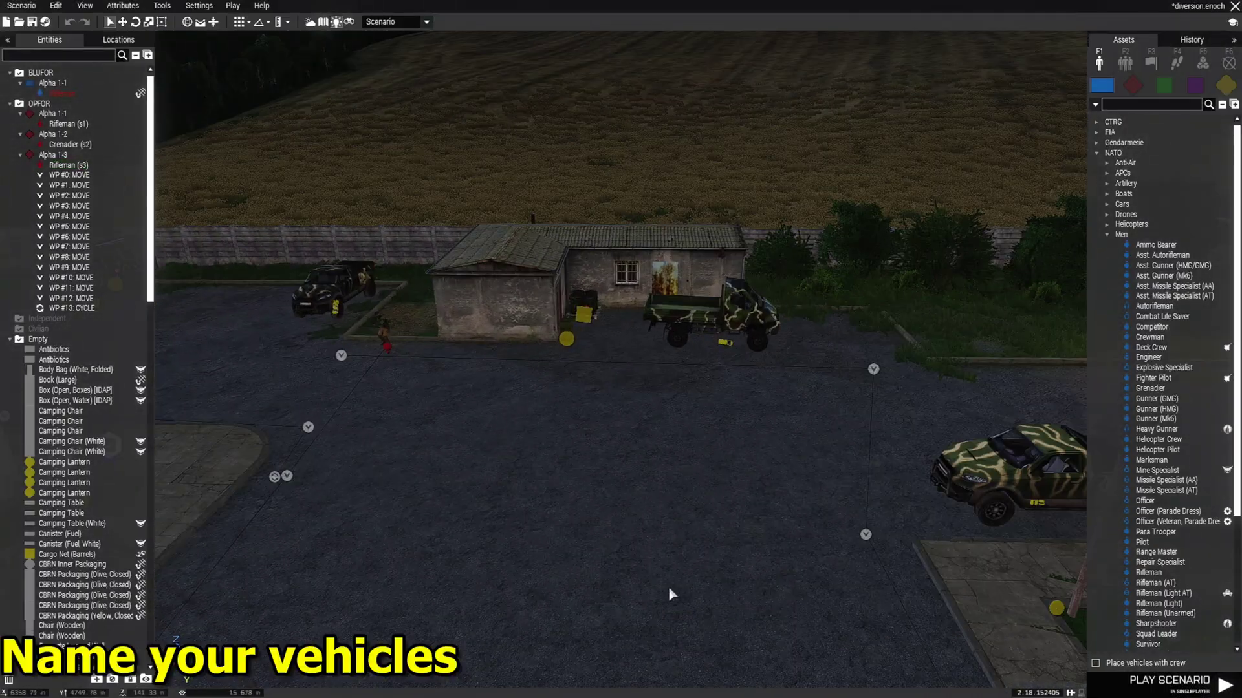
pyautogui.press('w')
pyautogui.moveTo(689, 538); pyautogui.dragTo(780, 548, button='right')
pyautogui.press('d')
pyautogui.scroll(1, 699, 459)
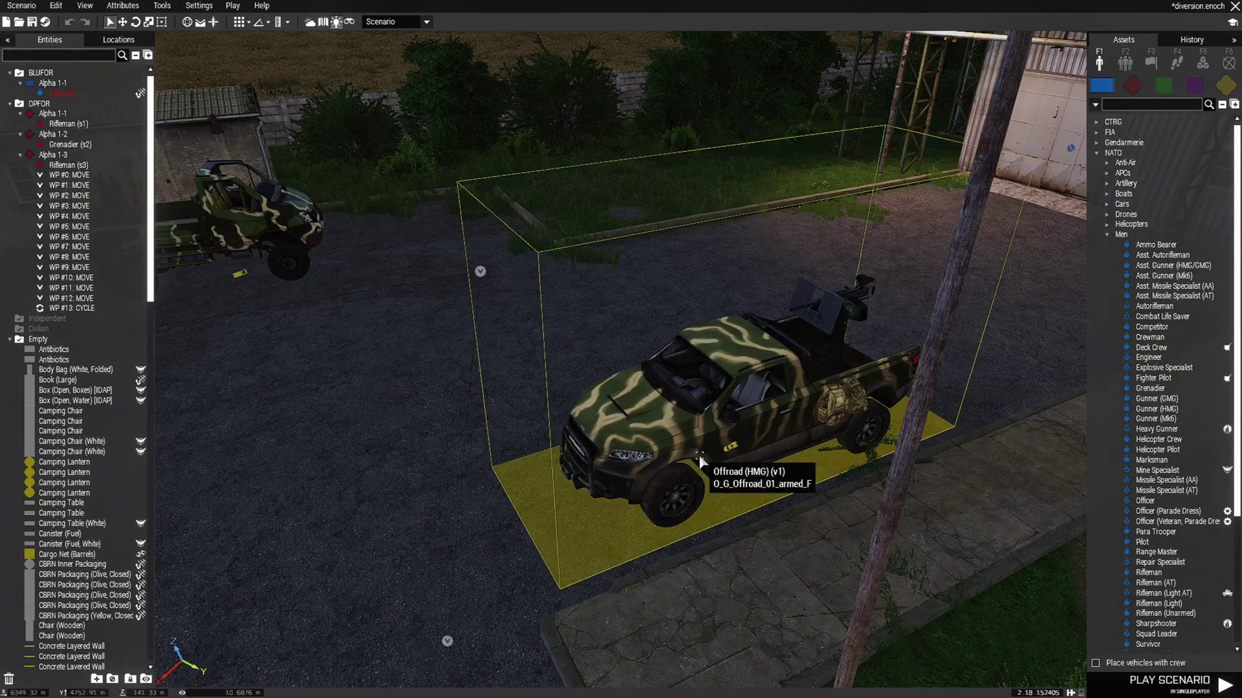
pyautogui.press('w')
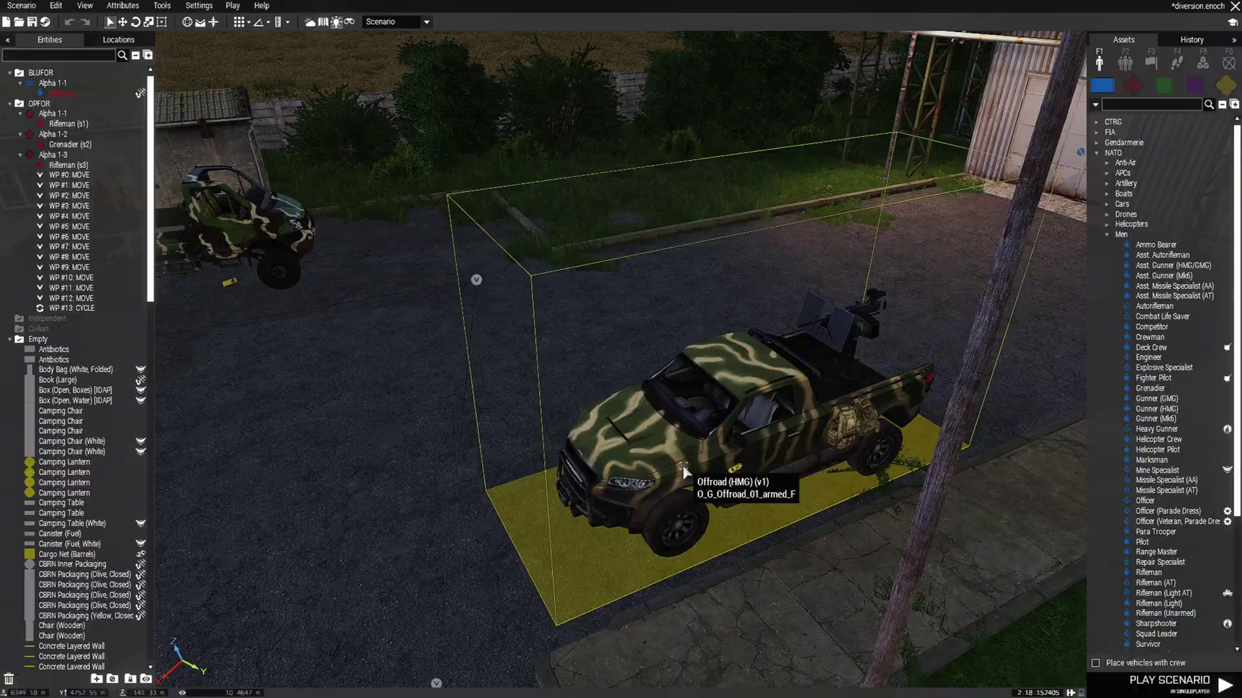
pyautogui.doubleClick(684, 471)
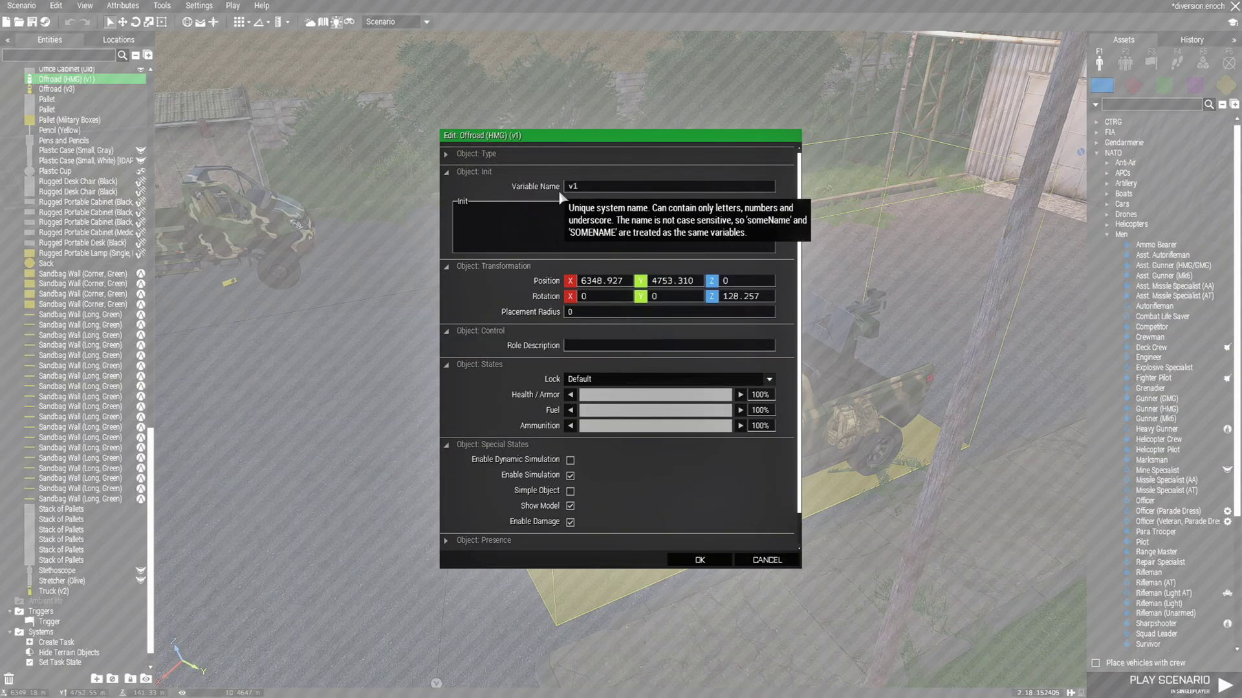
pyautogui.click(685, 561)
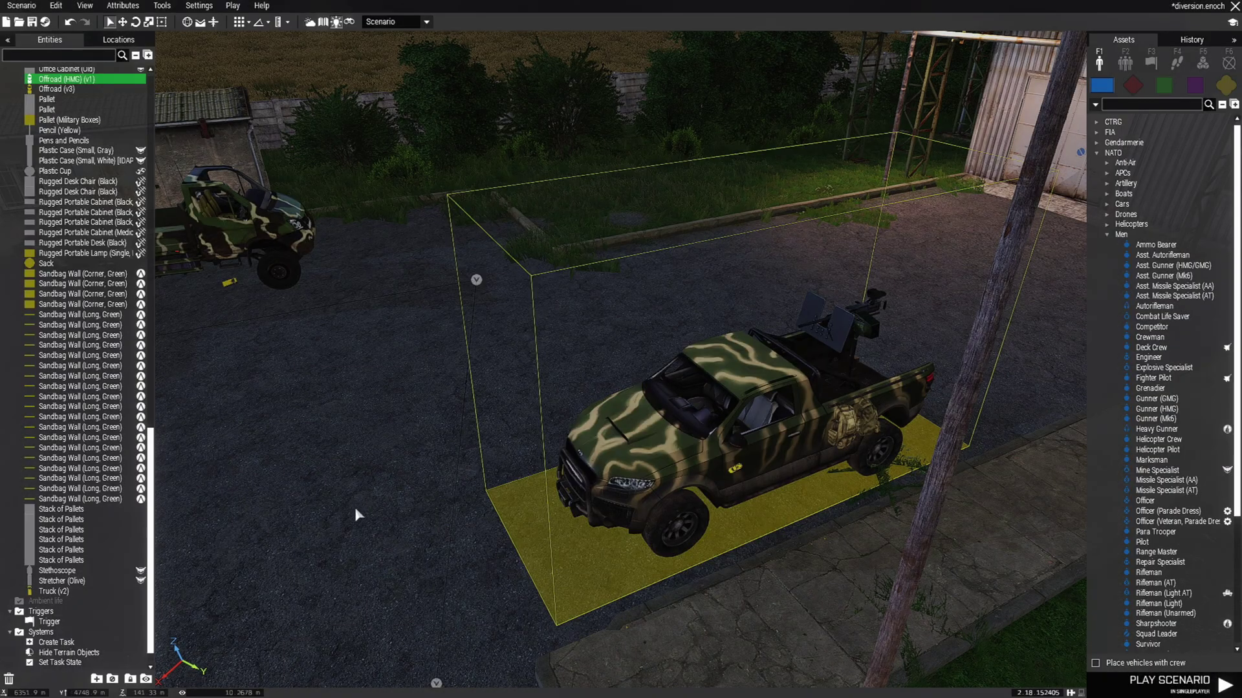
# - Check the variable name in the attributes of the camouflaged Truck parked beside the small outbuilding
pyautogui.click(320, 502)
pyautogui.press('a')
pyautogui.press('w')
pyautogui.doubleClick(493, 436)
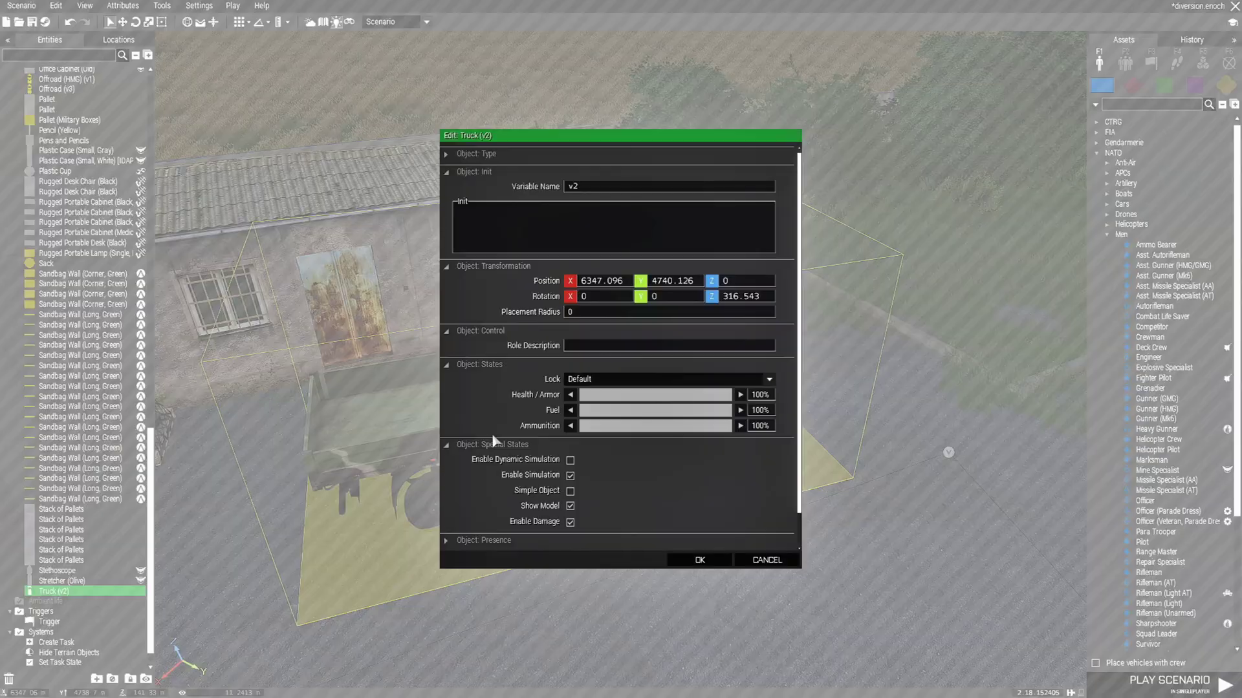
pyautogui.click(766, 561)
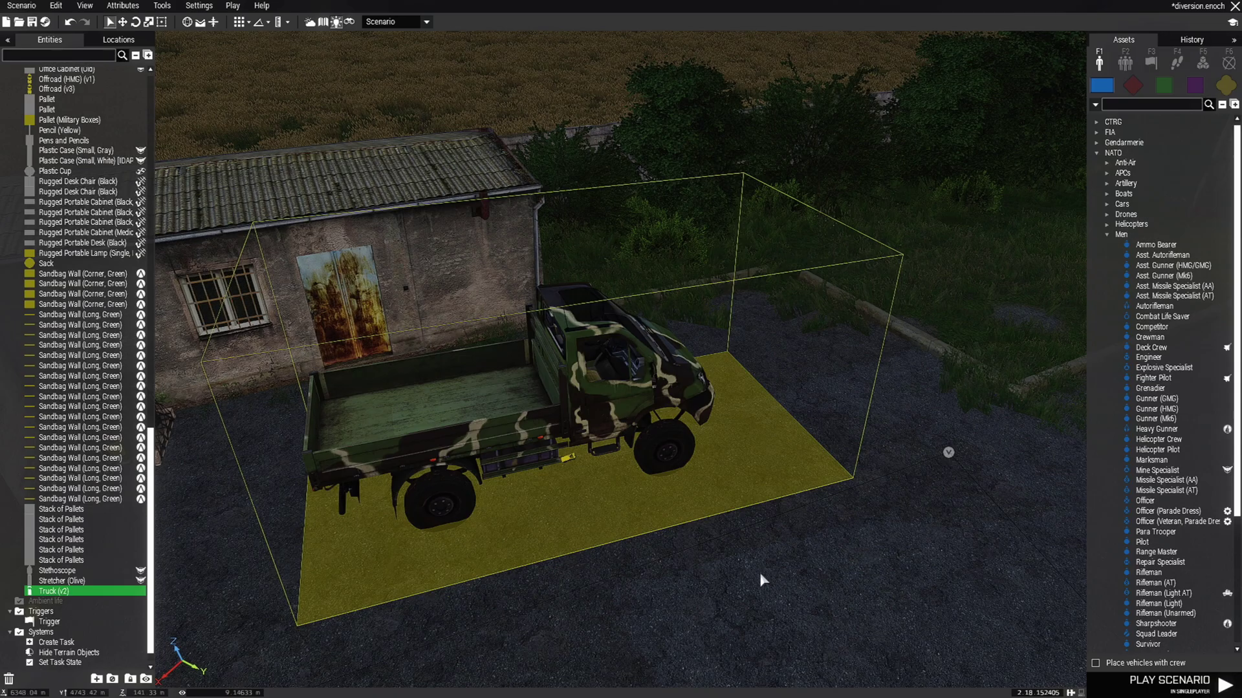
# - Check the variable name in the attributes of the unarmed Offroad parked near the concrete perimeter wall
pyautogui.press('s')
pyautogui.moveTo(761, 574); pyautogui.dragTo(599, 562, button='right')
pyautogui.press('w')
pyautogui.click(866, 471)
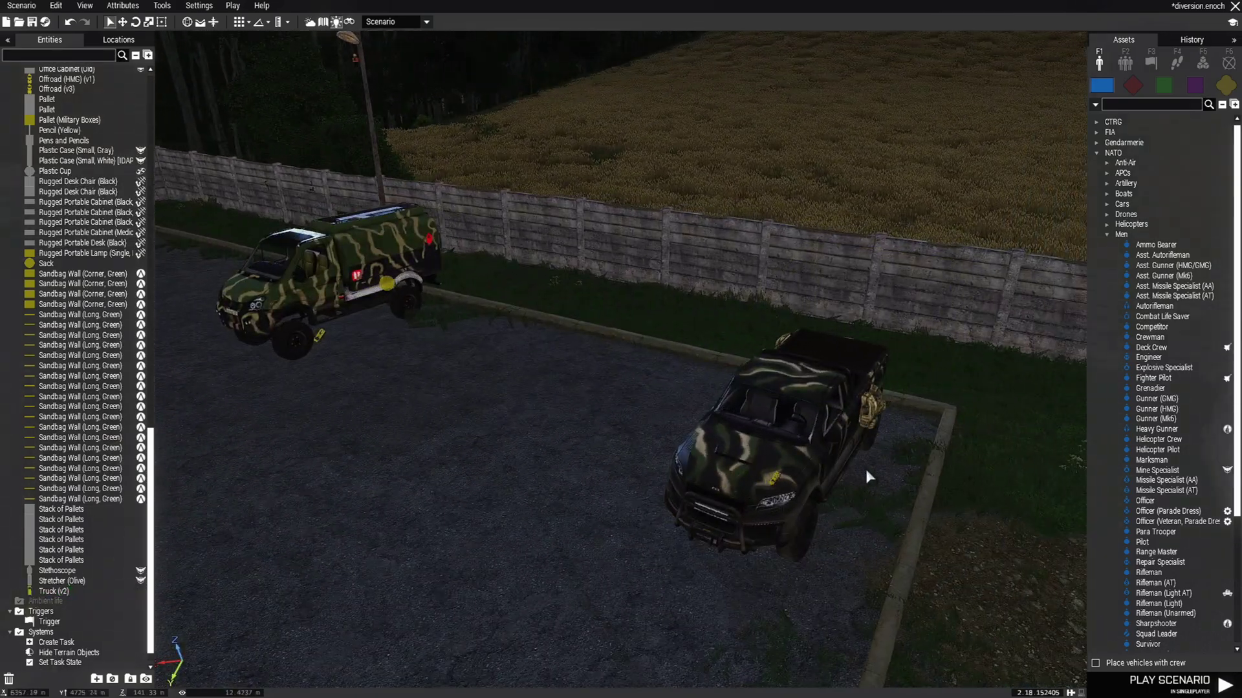
pyautogui.doubleClick(797, 463)
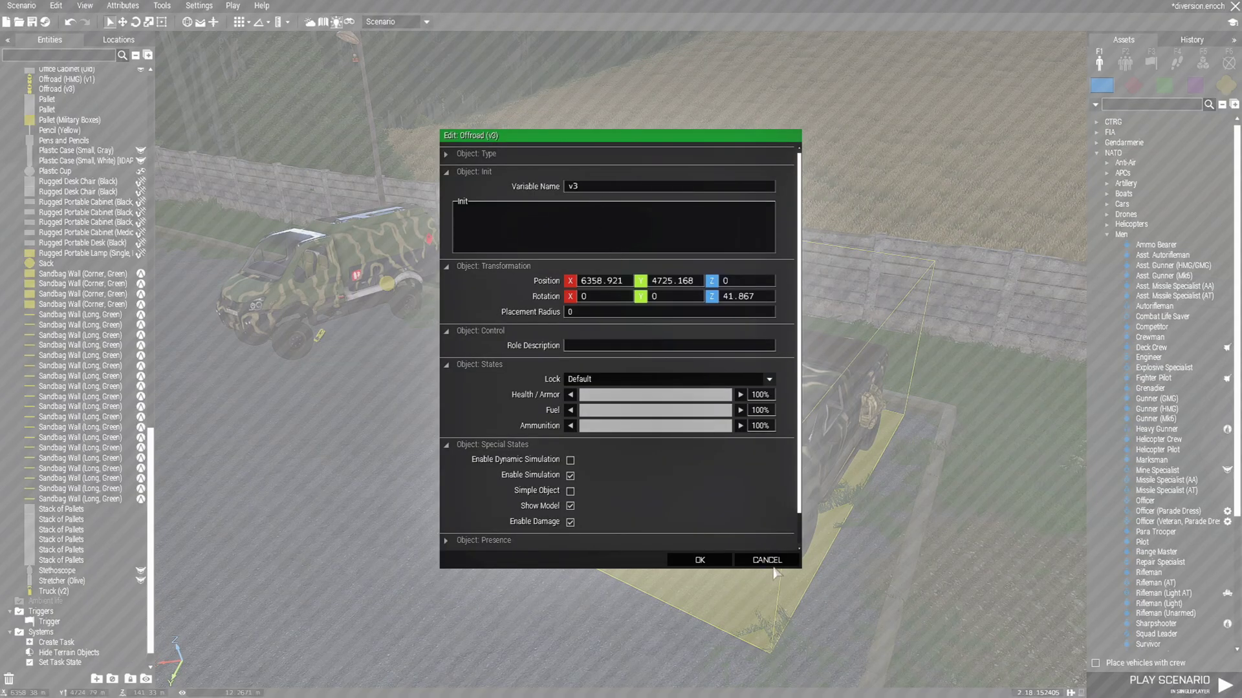
pyautogui.click(769, 562)
# - Check the variable name in the attributes of the Fuel Truck parked by the perimeter wall
pyautogui.press('a')
pyautogui.press('w')
pyautogui.click(469, 477)
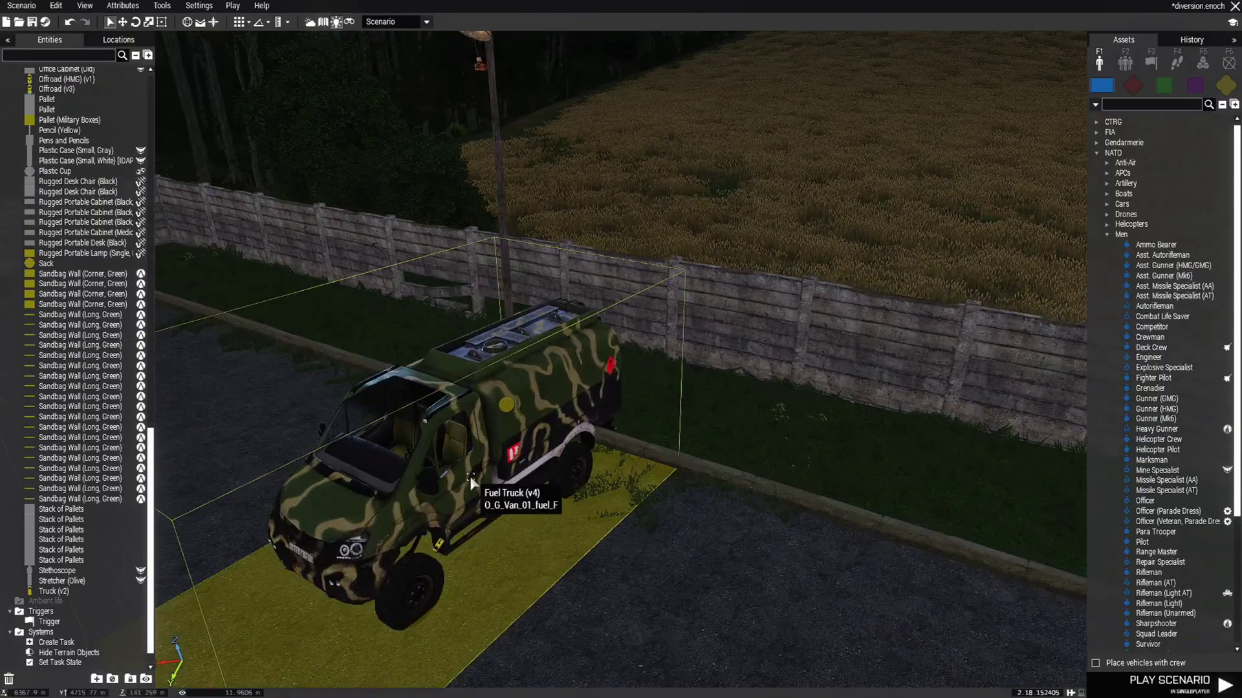
pyautogui.doubleClick(470, 476)
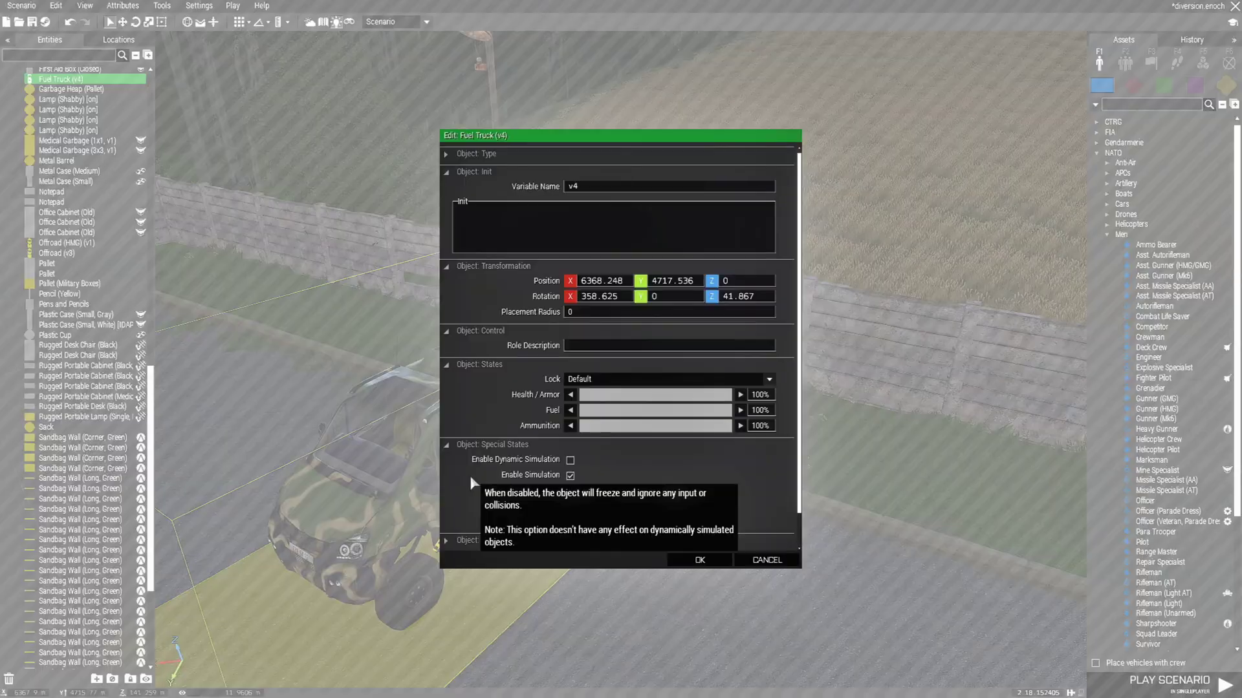
pyautogui.click(761, 561)
# - Open the diversion.enoch mission folder in File Explorer and point out the init.sqf and Diversion.sqf files
pyautogui.press('s')
pyautogui.click(756, 623)
pyautogui.press('s')
pyautogui.press('d')
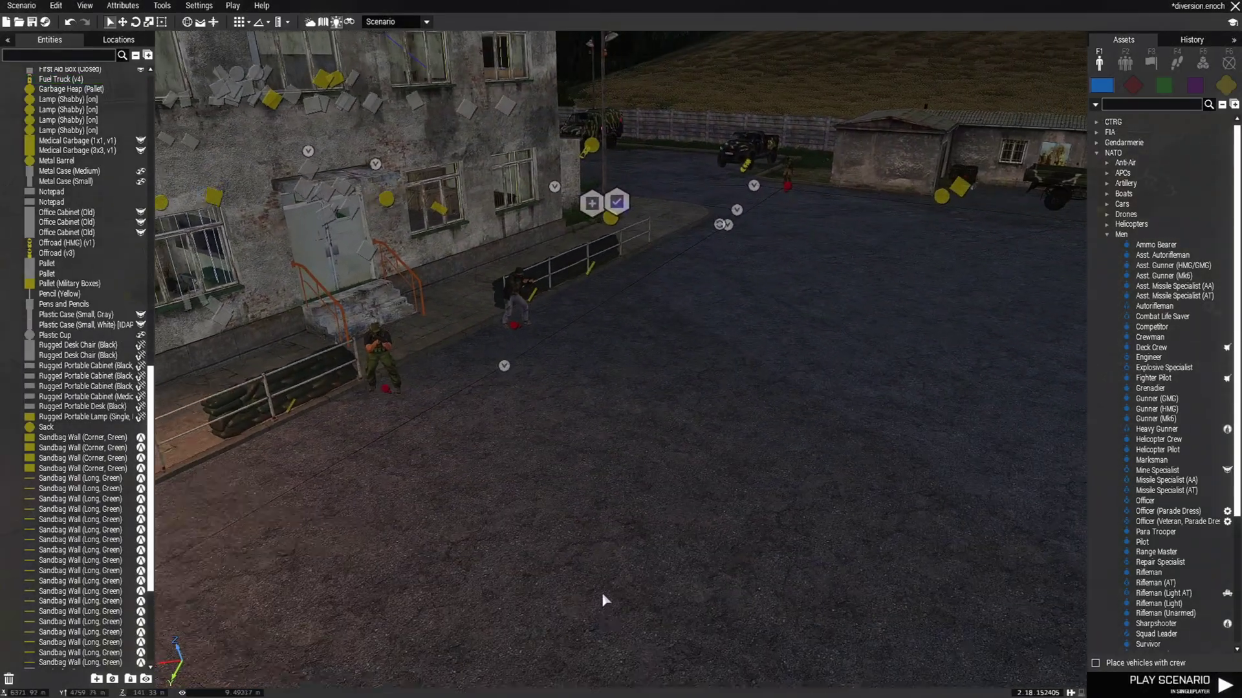
pyautogui.press('w')
pyautogui.moveTo(583, 575); pyautogui.dragTo(554, 566, button='right')
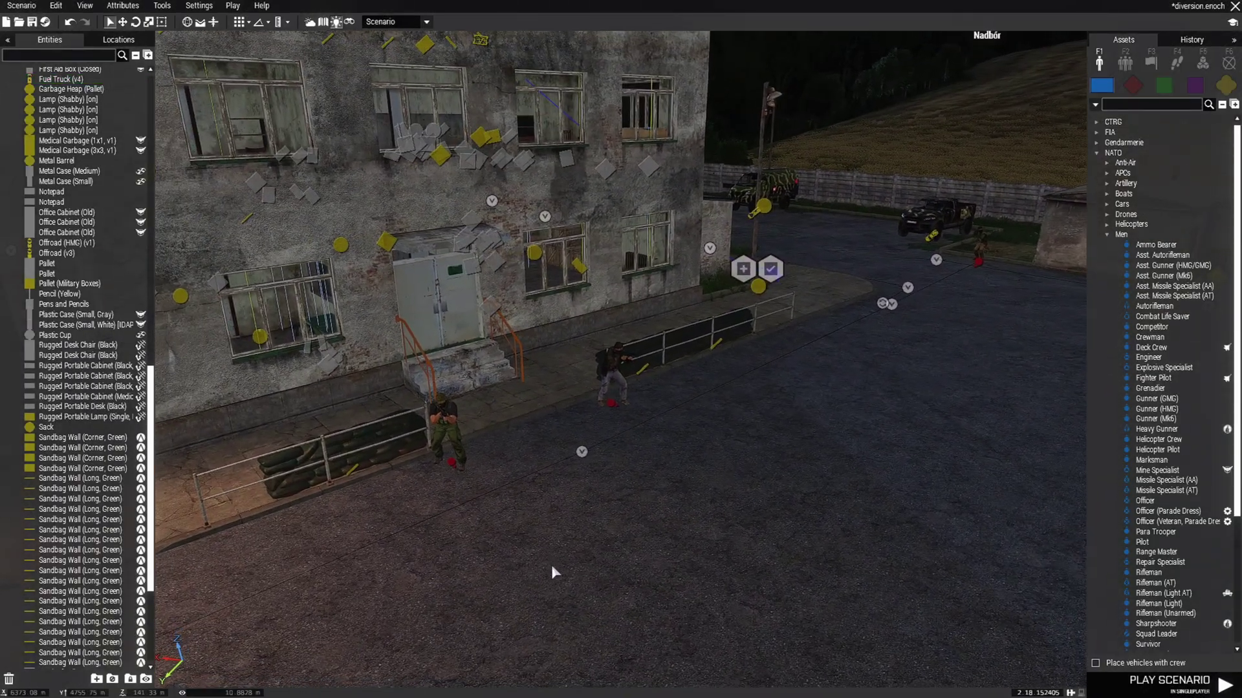
pyautogui.click(33, 9)
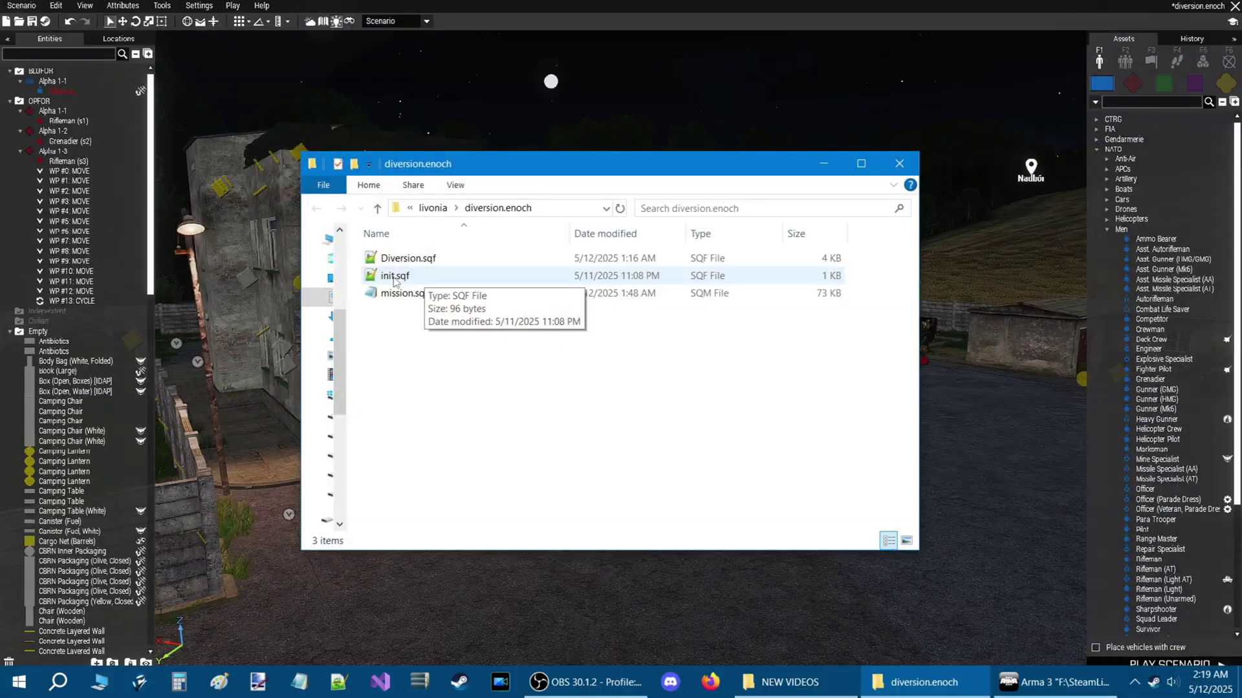
pyautogui.click(388, 283)
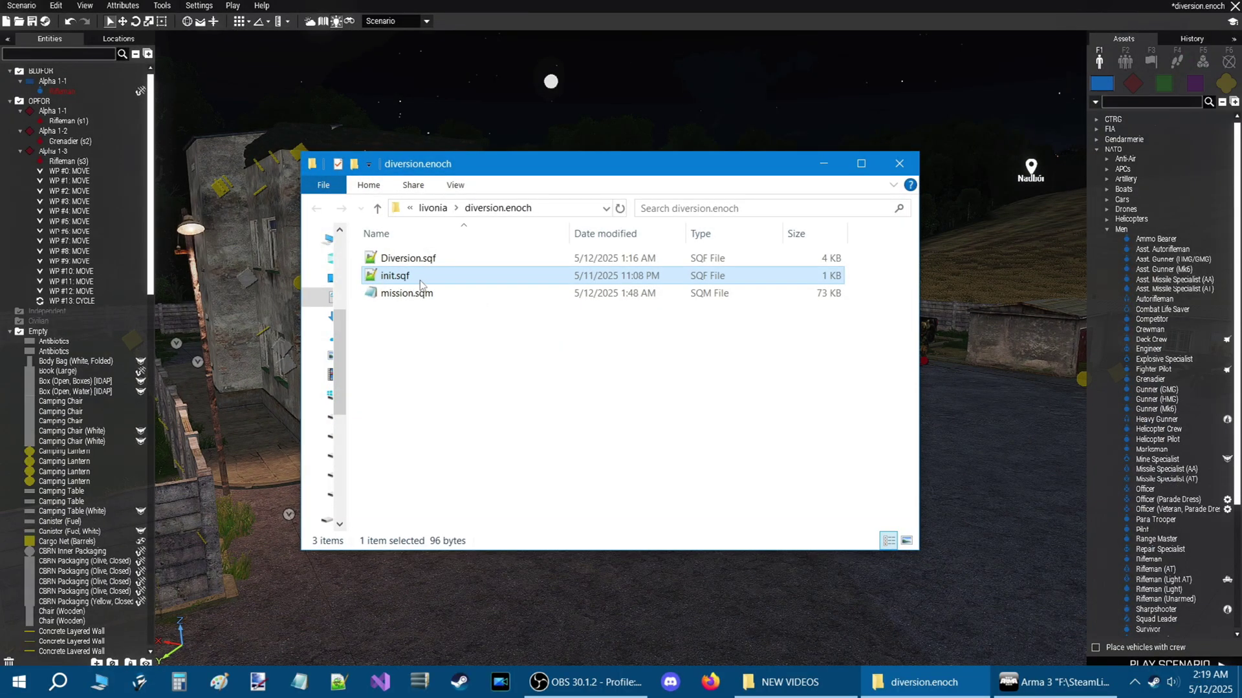
pyautogui.click(425, 262)
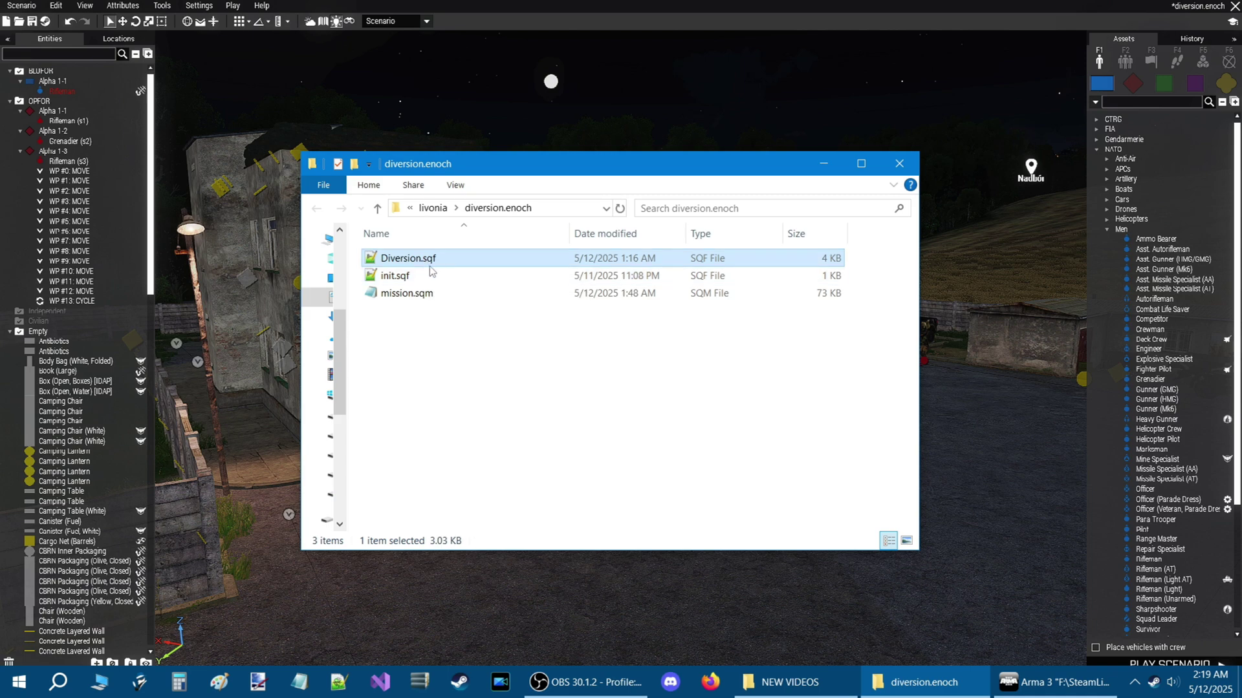
pyautogui.click(471, 354)
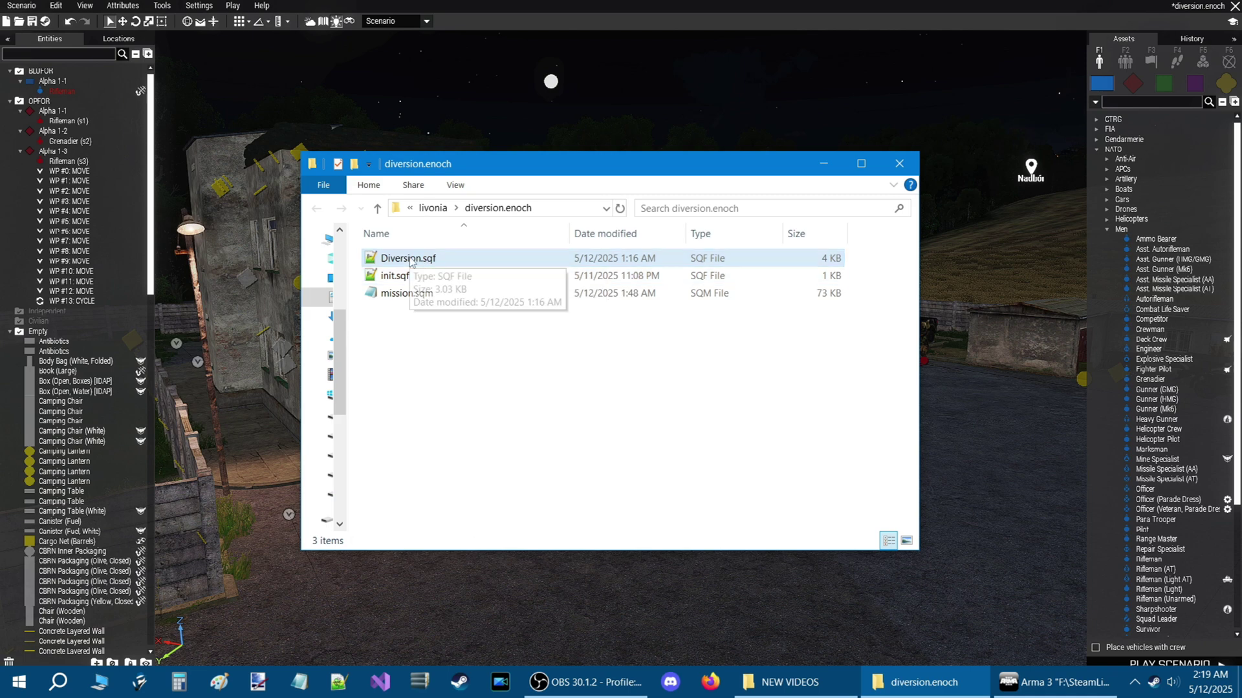
# - Open Diversion.sqf in Notepad++ and read the header comment describing how the diversion script behaves
pyautogui.doubleClick(412, 261)
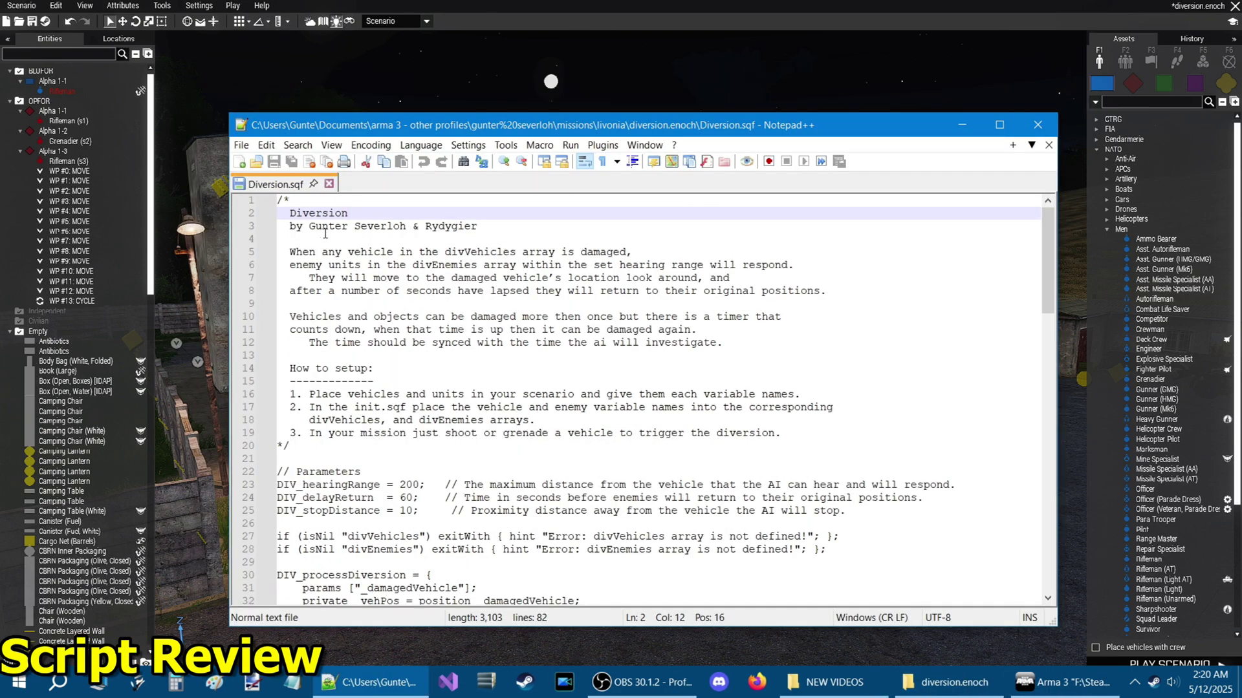
pyautogui.moveTo(291, 252); pyautogui.dragTo(383, 268)
pyautogui.click(342, 278)
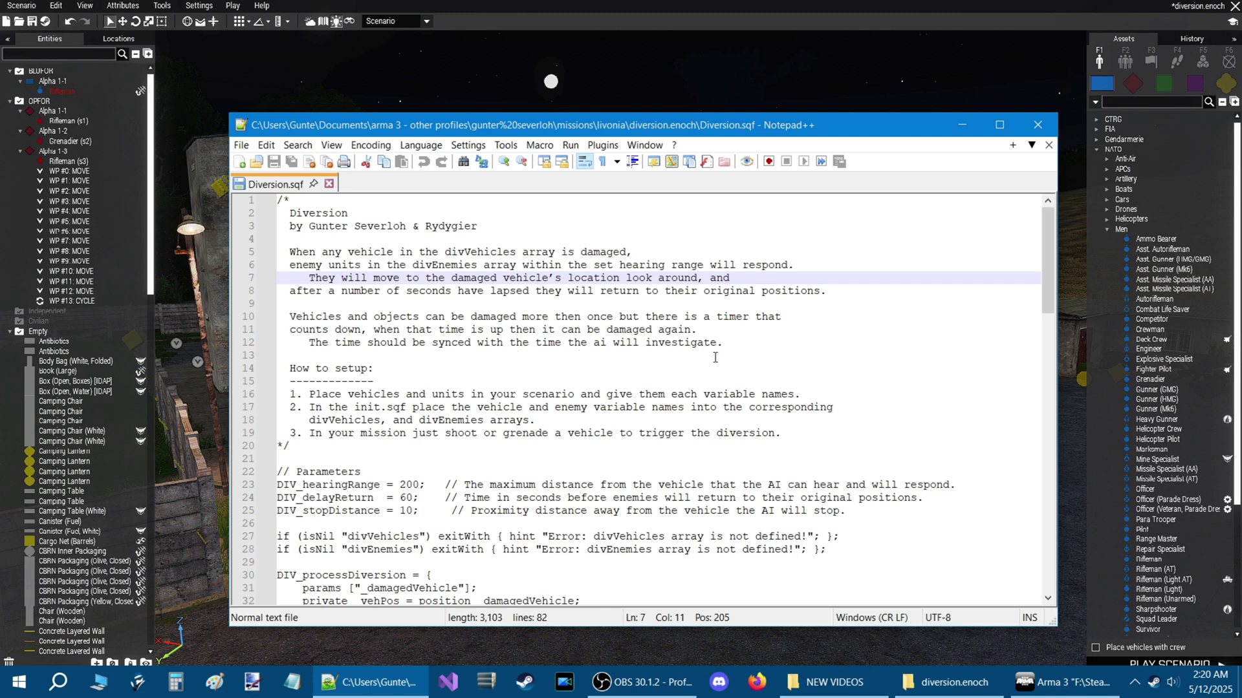
# - Review the script's "How to setup" instructions on variable names and on filling the arrays in init.sqf
pyautogui.scroll(-1, 400, 336)
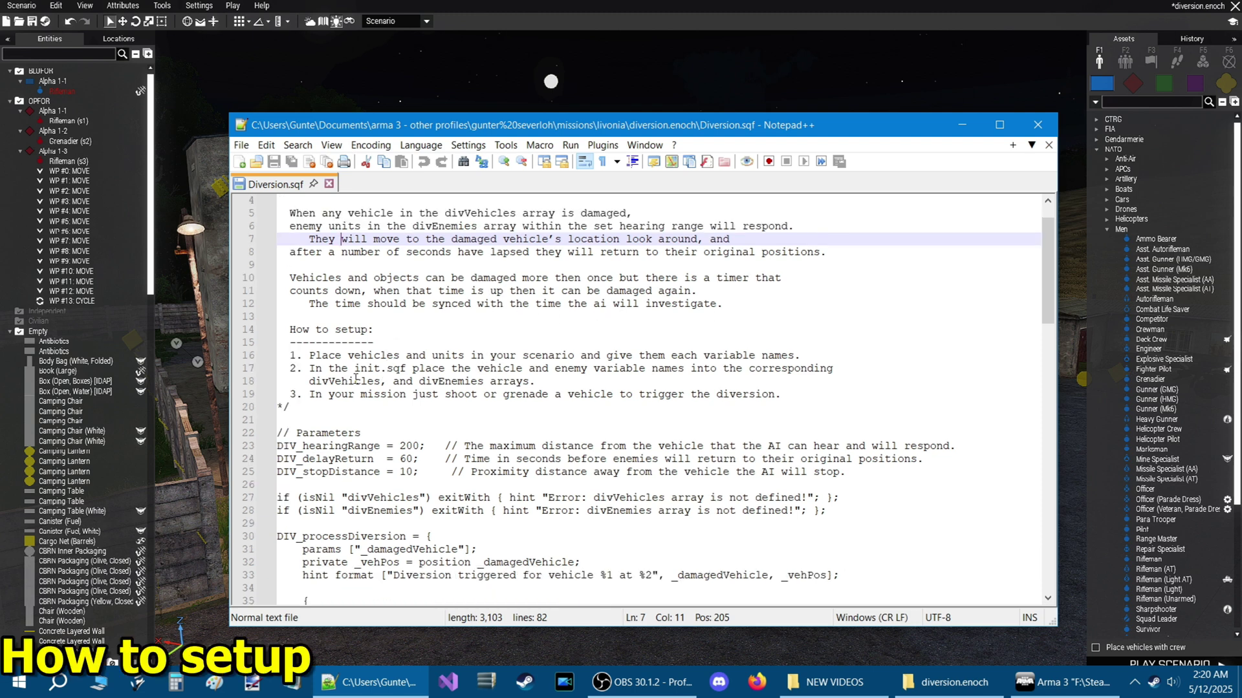
pyautogui.click(313, 355)
pyautogui.click(361, 355)
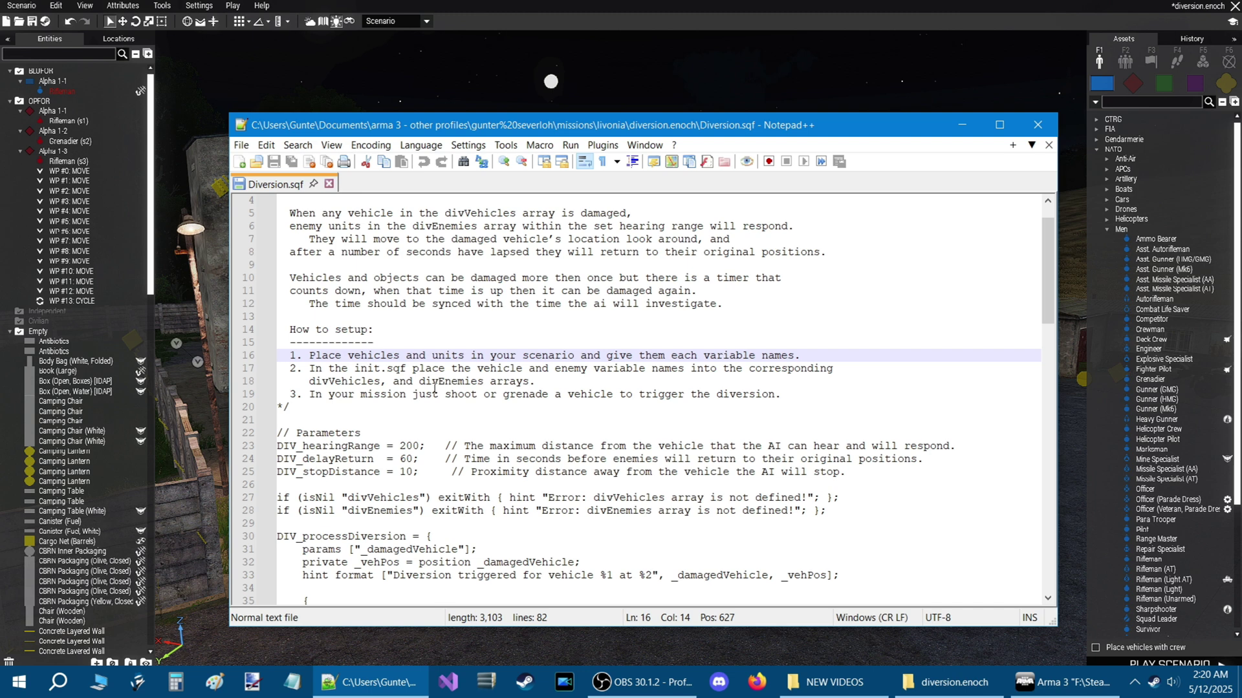
pyautogui.moveTo(296, 369); pyautogui.dragTo(407, 369)
pyautogui.click(342, 368)
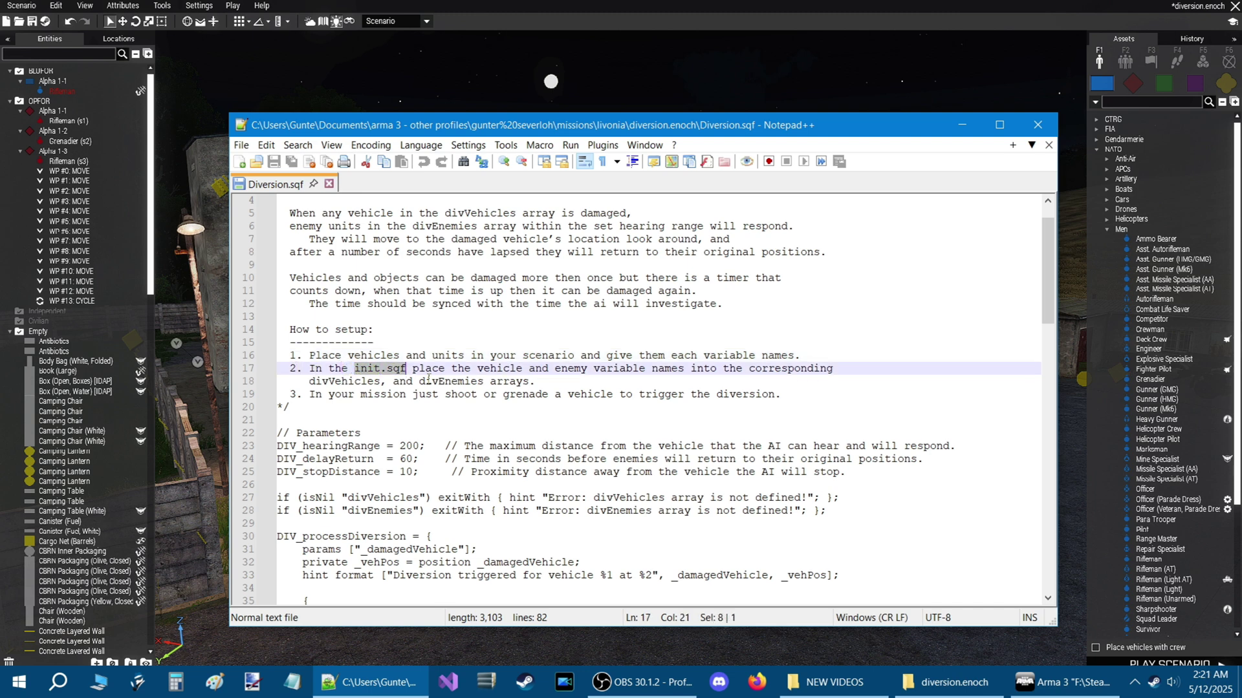
pyautogui.click(424, 370)
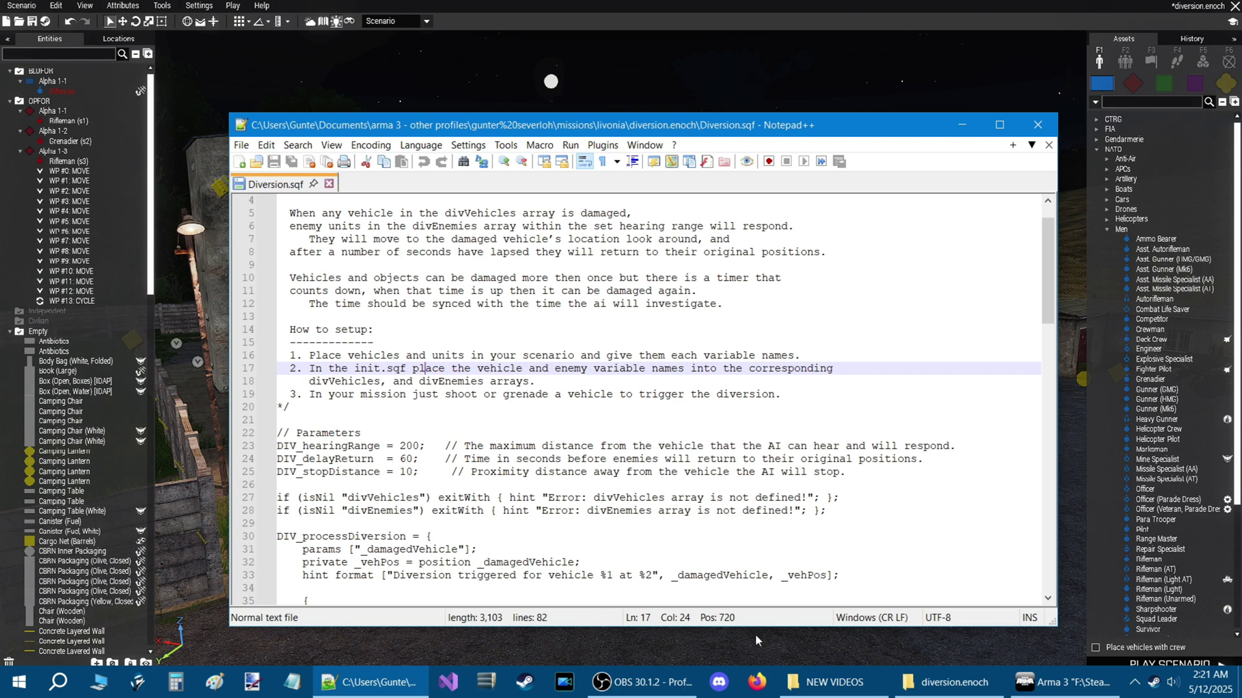
# - Open init.sqf from the mission folder and highlight the divVehicles and divEnemies array lines
pyautogui.click(951, 682)
pyautogui.doubleClick(394, 275)
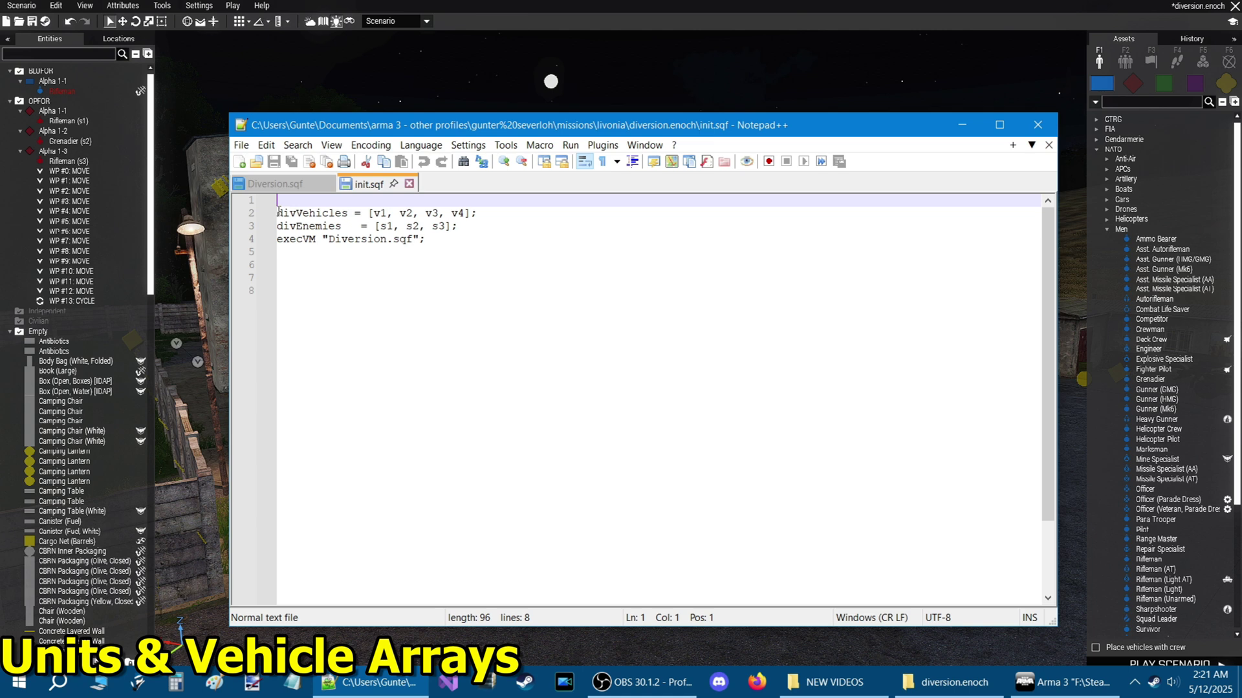
pyautogui.tripleClick(279, 214)
pyautogui.click(476, 225)
pyautogui.moveTo(478, 213); pyautogui.dragTo(277, 212)
pyautogui.click(457, 226)
pyautogui.moveTo(457, 225); pyautogui.dragTo(277, 227)
pyautogui.click(381, 275)
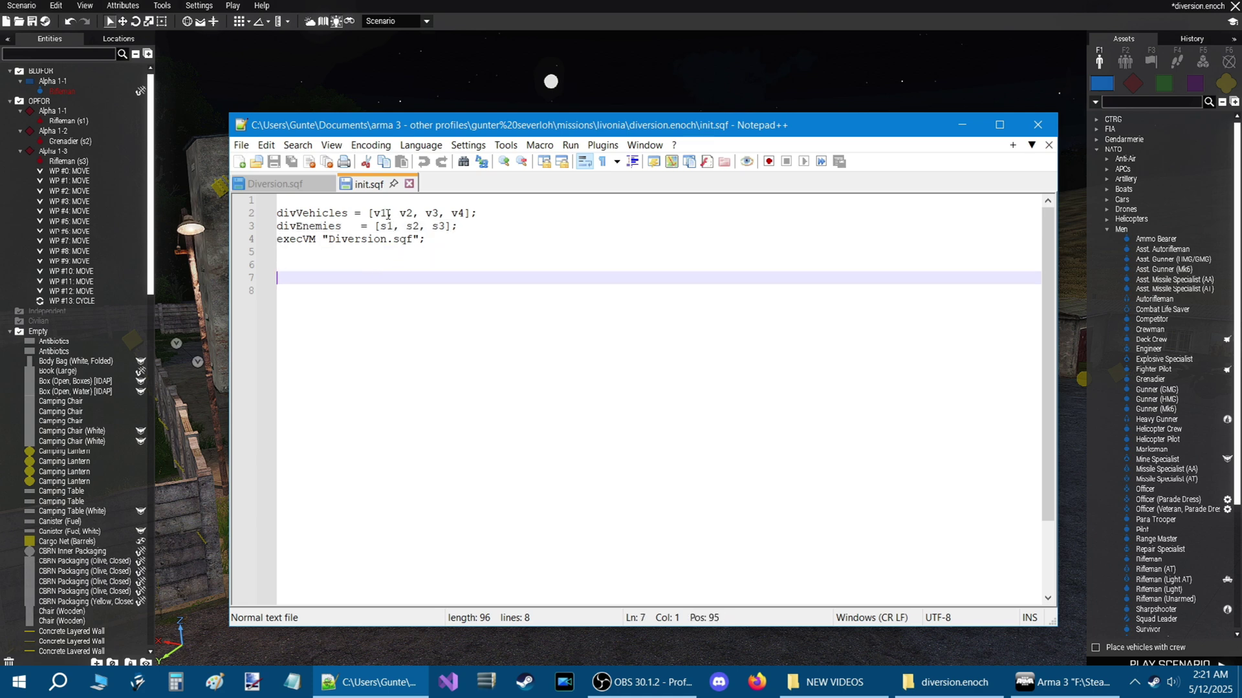
# - Highlight the vehicle names v1 to v4 and the enemy names s1 to s3 inside the two arrays
pyautogui.moveTo(386, 215); pyautogui.dragTo(452, 214)
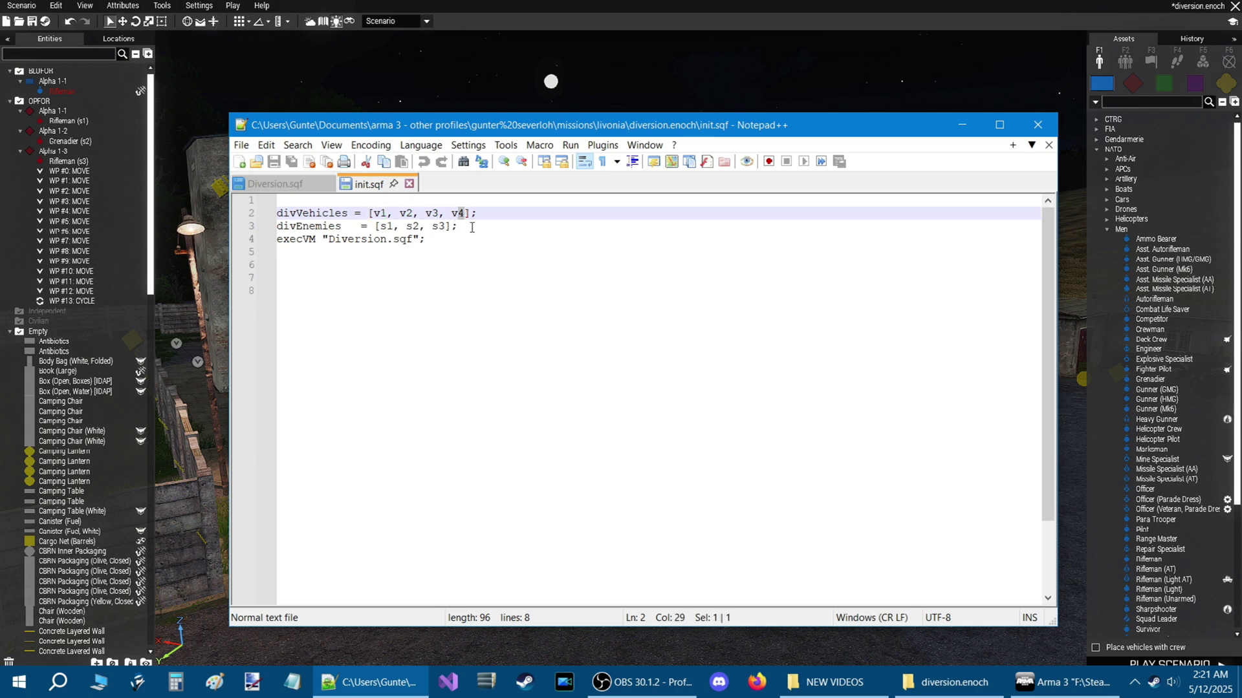
pyautogui.click(477, 227)
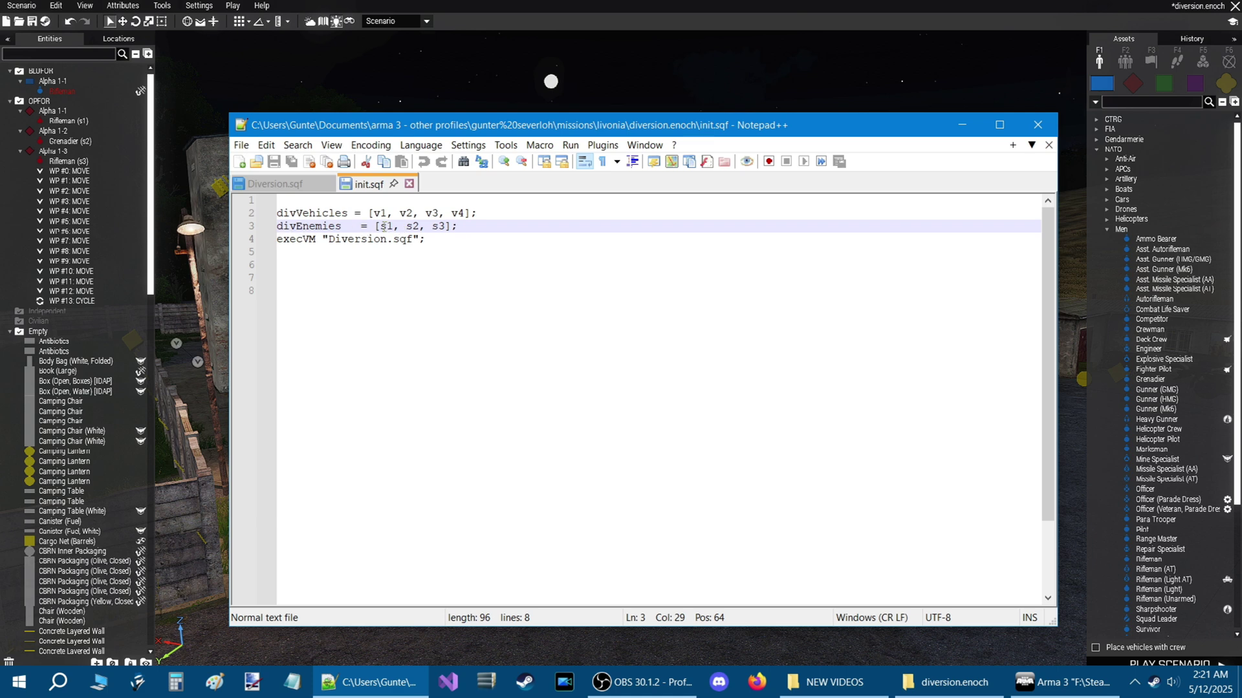
pyautogui.moveTo(380, 226); pyautogui.dragTo(451, 227)
pyautogui.click(498, 253)
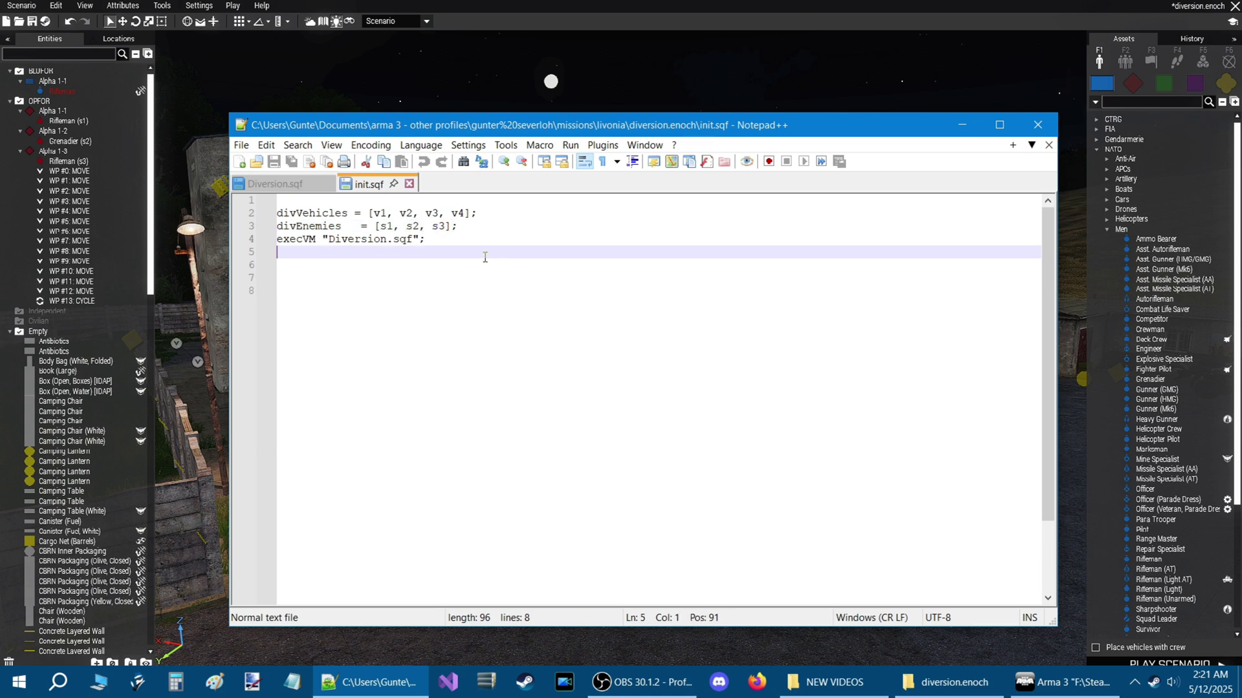
# - Try adding a fifth vehicle, v5, to the divVehicles array in init.sqf and remove the extra entry again
pyautogui.click(466, 214)
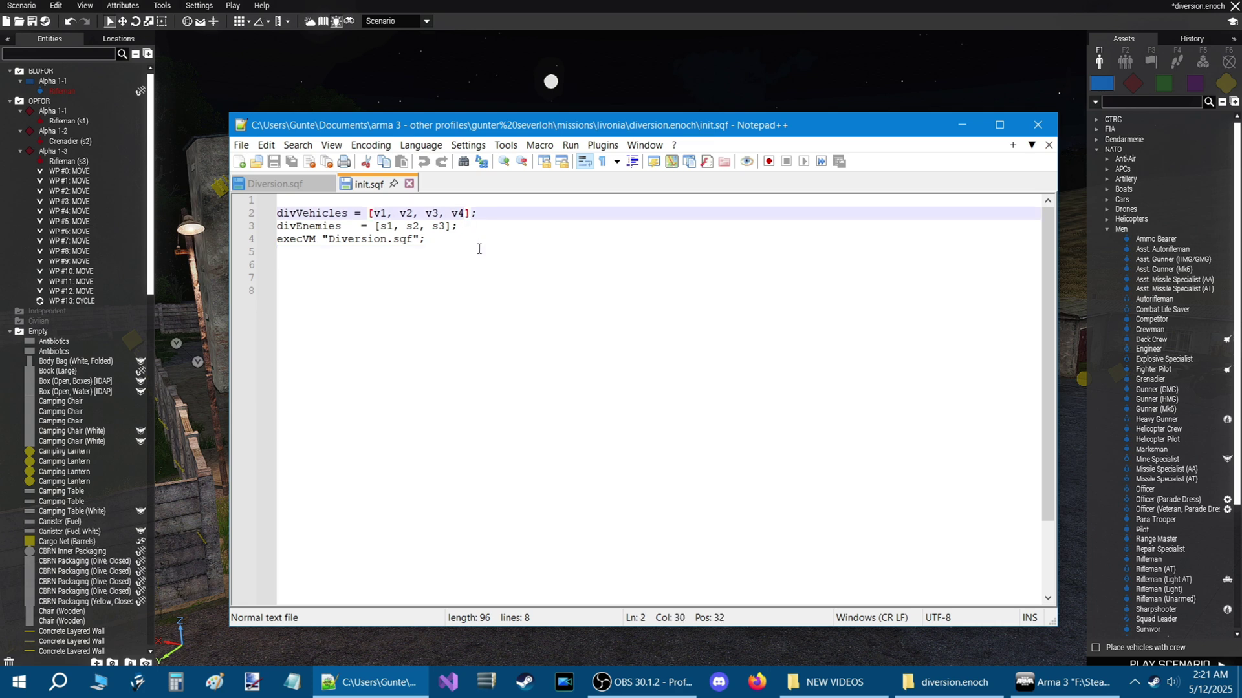
pyautogui.write(', ')
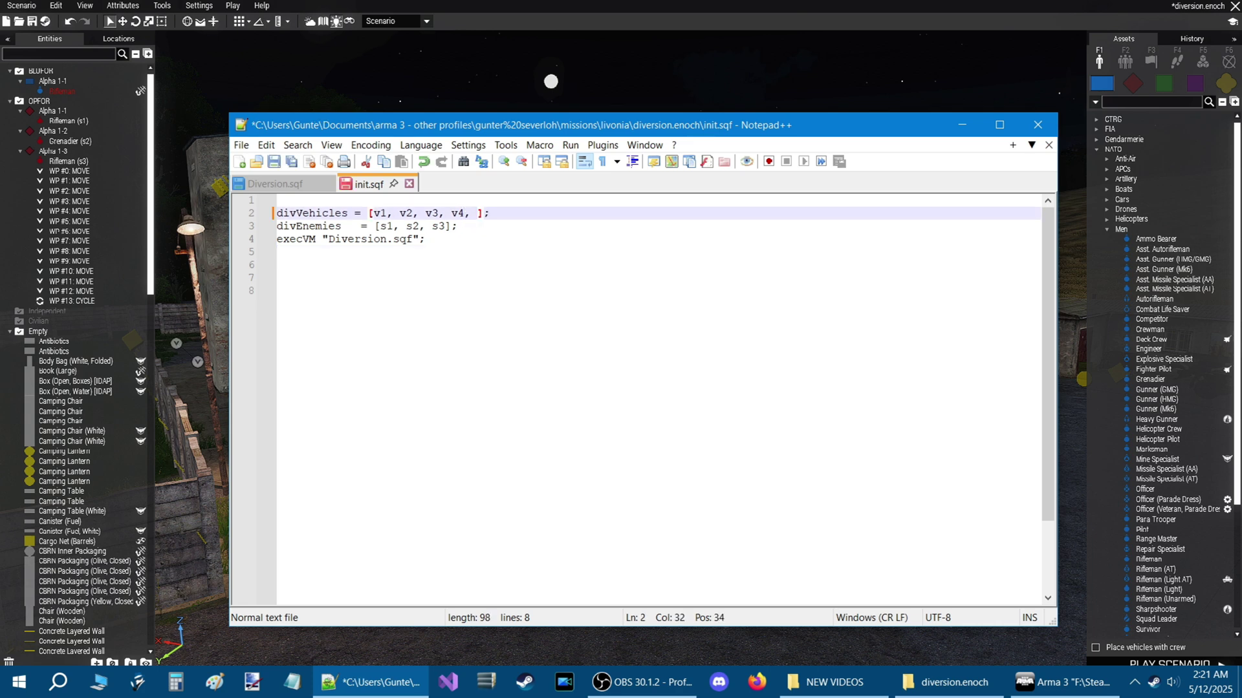
pyautogui.write('v')
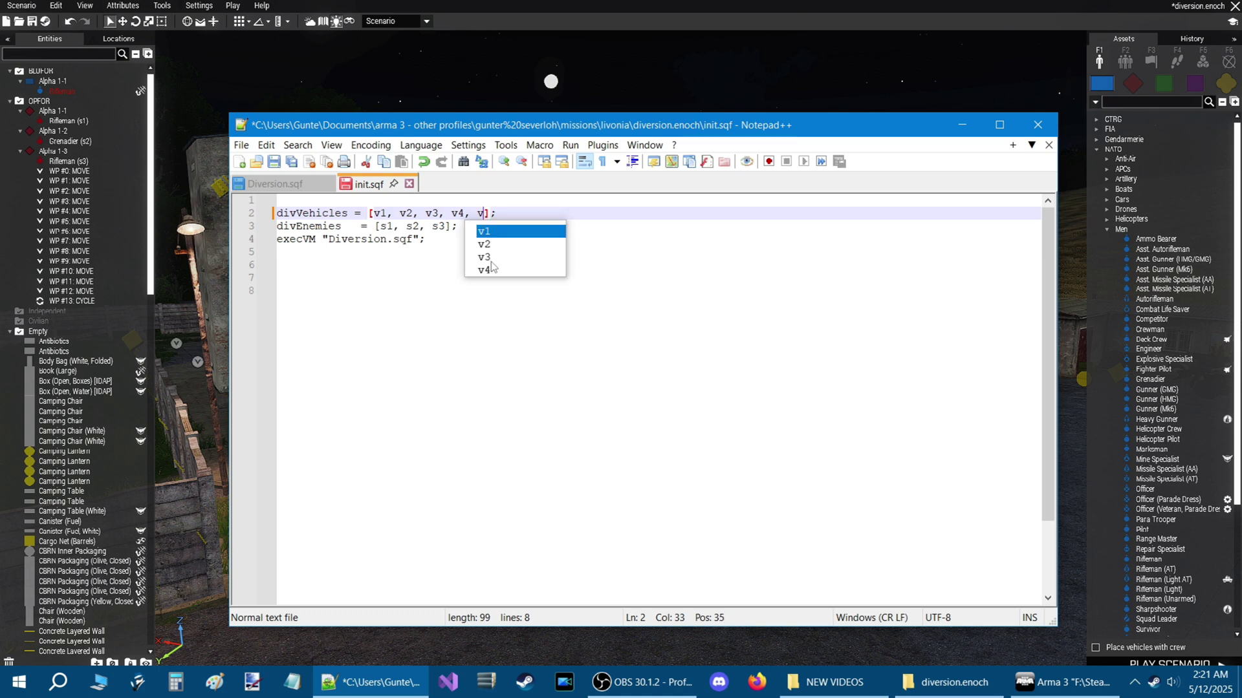
pyautogui.write('5')
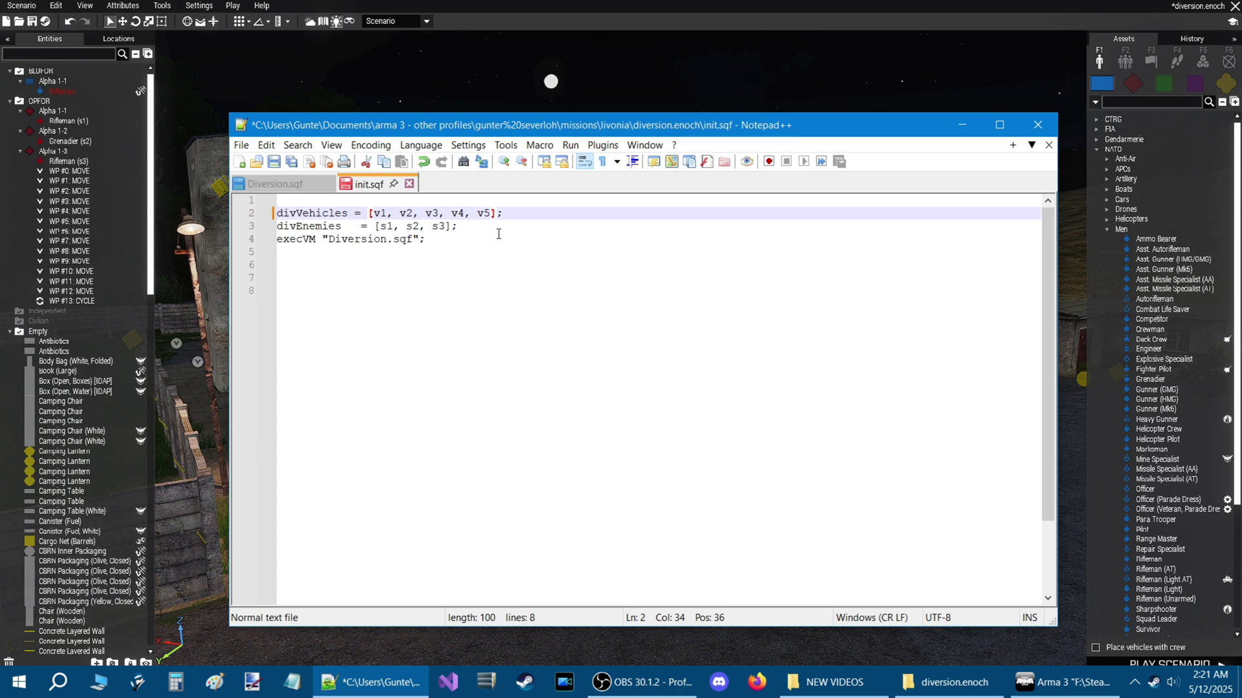
pyautogui.press('BackSpace')
pyautogui.press('BackSpace')
pyautogui.press('BackSpace')
pyautogui.press('BackSpace')
# - Highlight the divEnemies names and the execVM "Diversion.sqf" line, and save init.sqf
pyautogui.moveTo(387, 226); pyautogui.dragTo(449, 227)
pyautogui.click(350, 269)
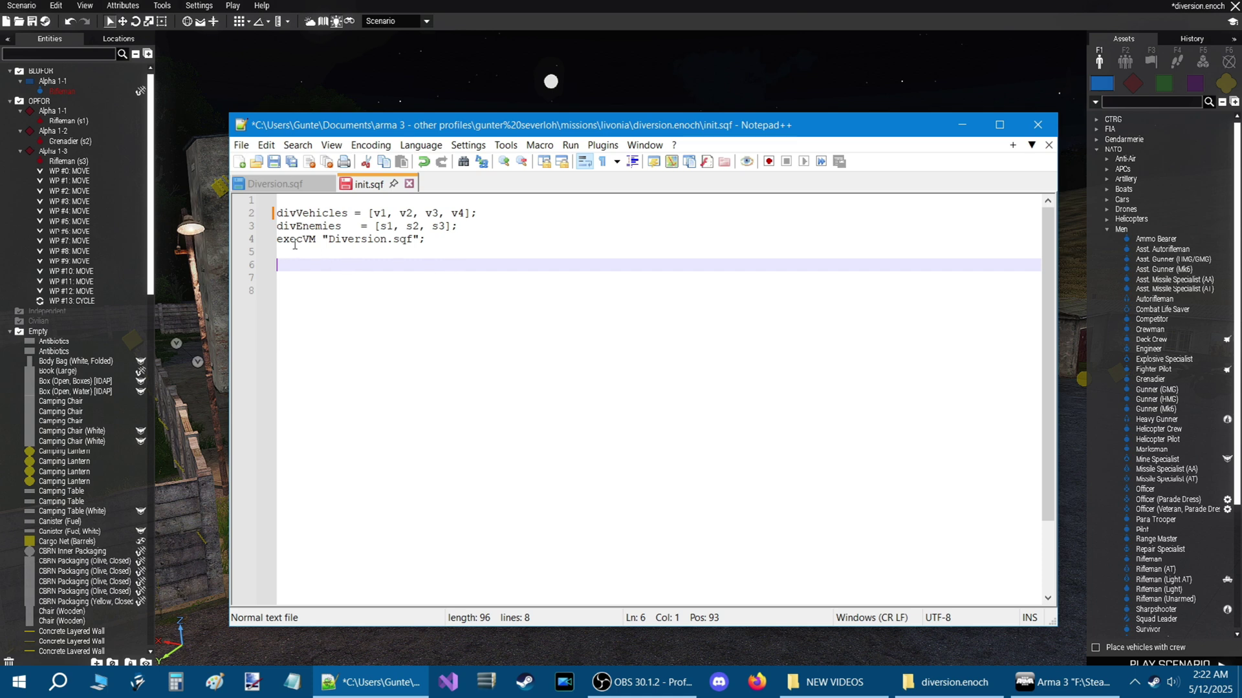
pyautogui.moveTo(276, 239); pyautogui.dragTo(432, 241)
pyautogui.click(460, 252)
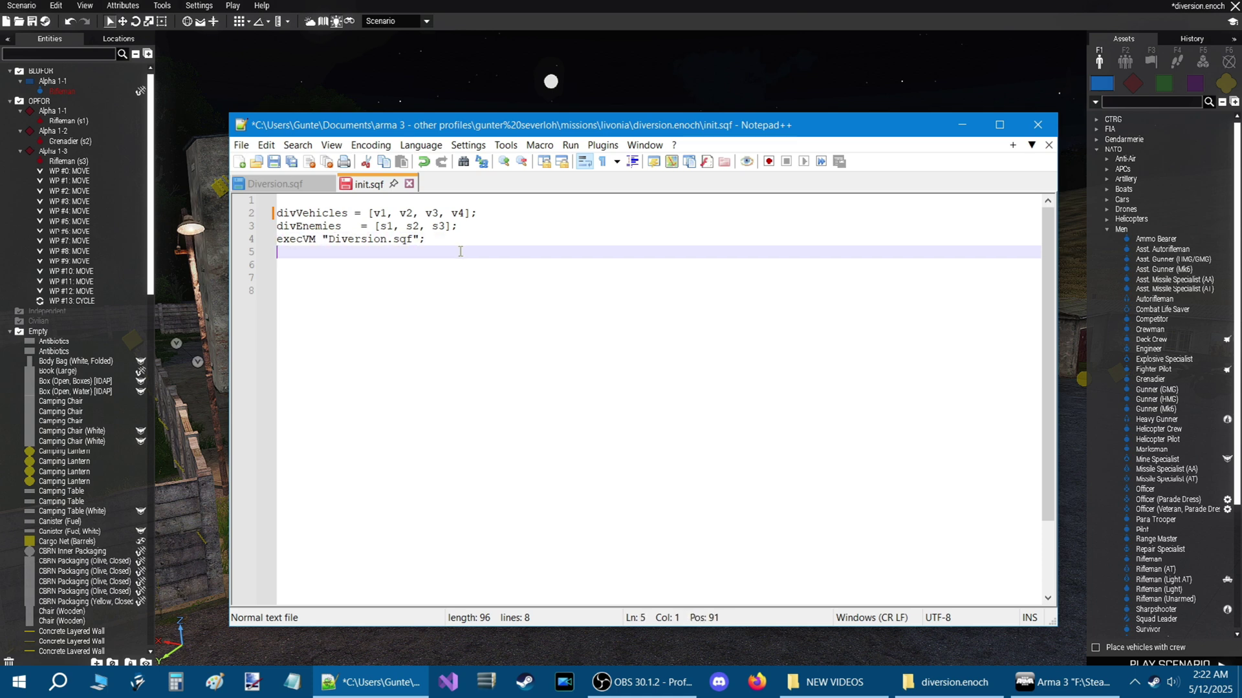
pyautogui.click(274, 162)
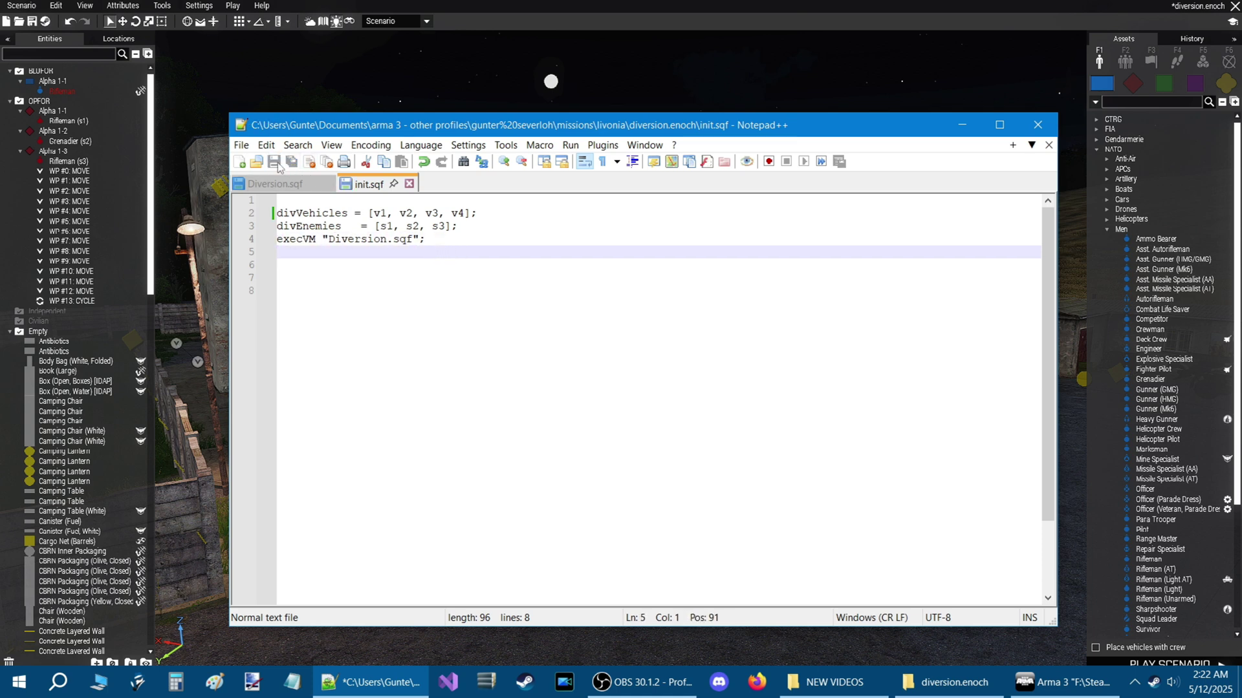
# - Switch back to Diversion.sqf and highlight the Parameters heading below the setup instructions
pyautogui.click(277, 184)
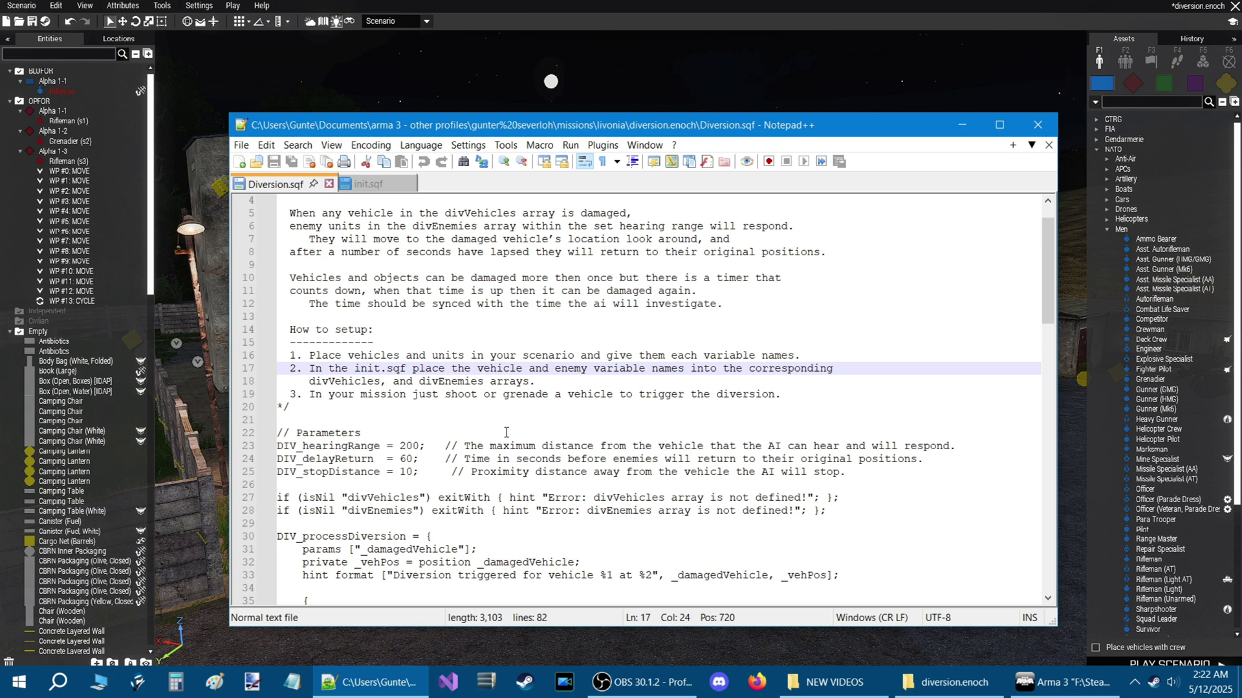
pyautogui.scroll(-2, 507, 432)
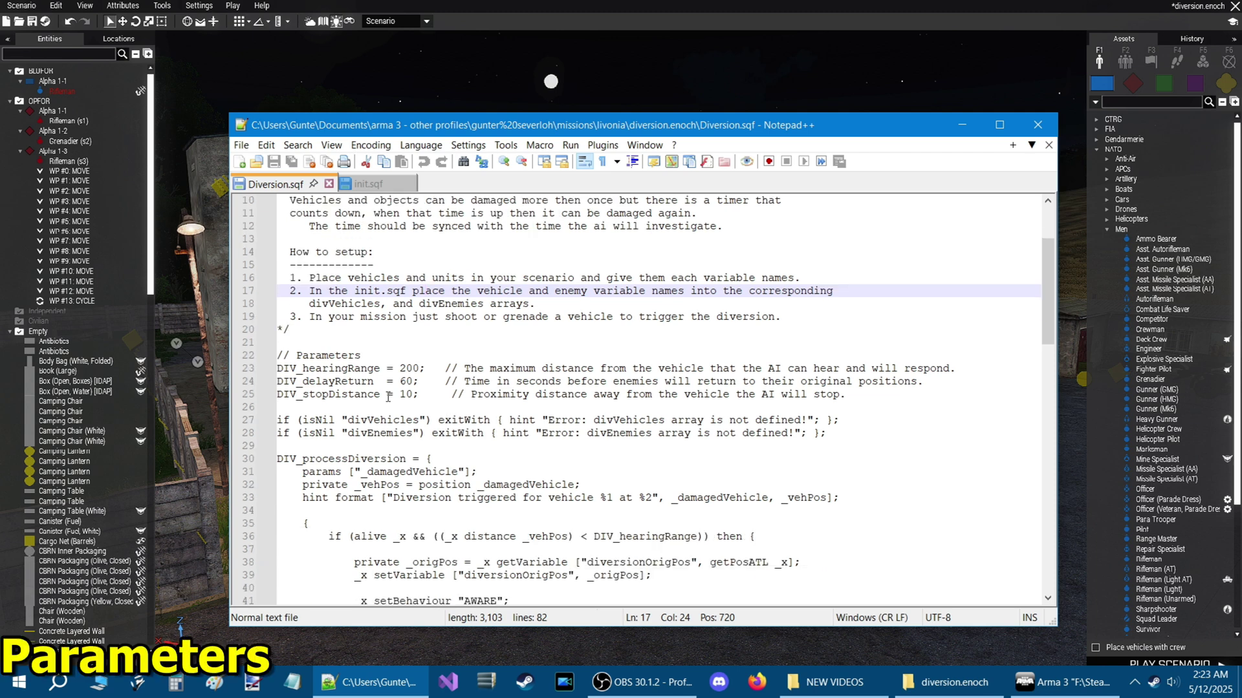
pyautogui.moveTo(361, 355); pyautogui.dragTo(276, 355)
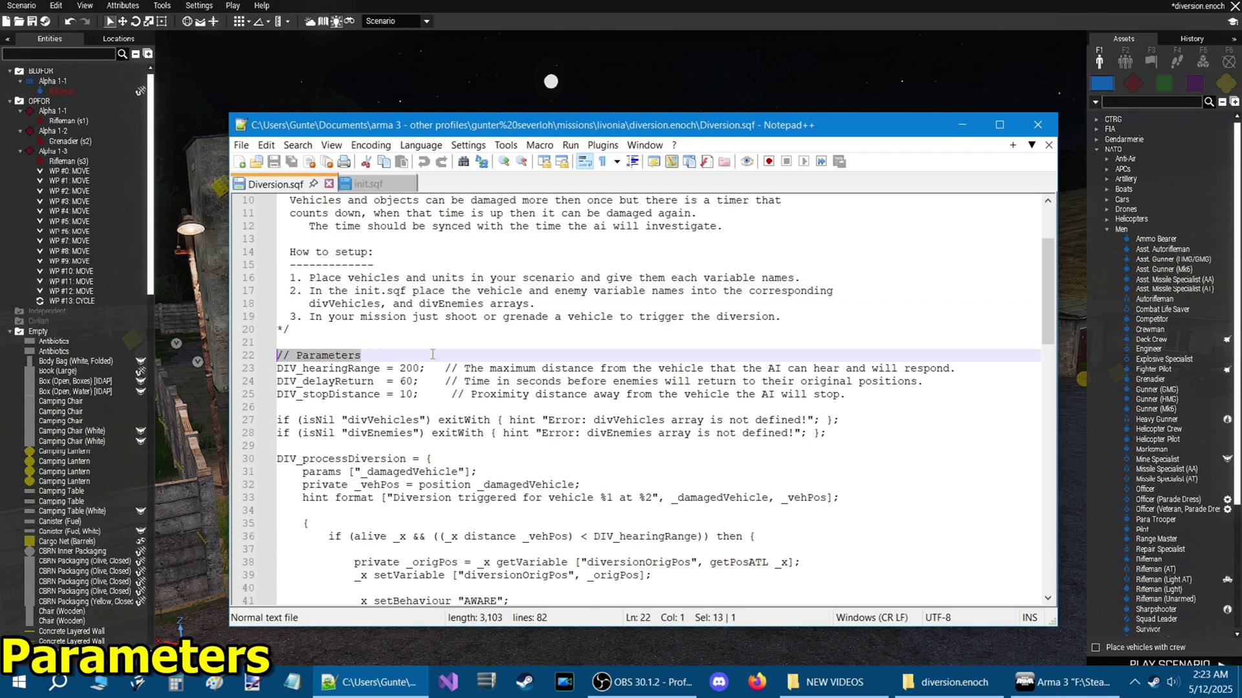
pyautogui.click(415, 341)
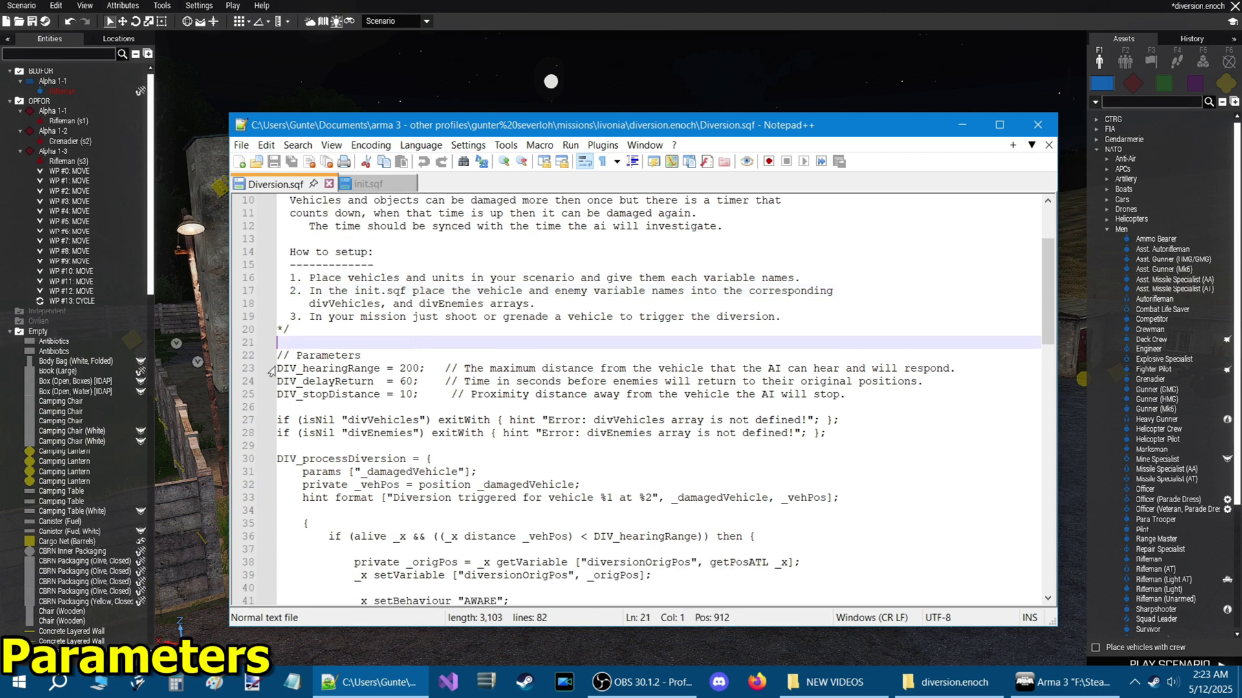
# - Highlight the DIV_hearingRange parameter, its value and the comment explaining the maximum hearing distance
pyautogui.moveTo(273, 370); pyautogui.dragTo(420, 369)
pyautogui.click(397, 368)
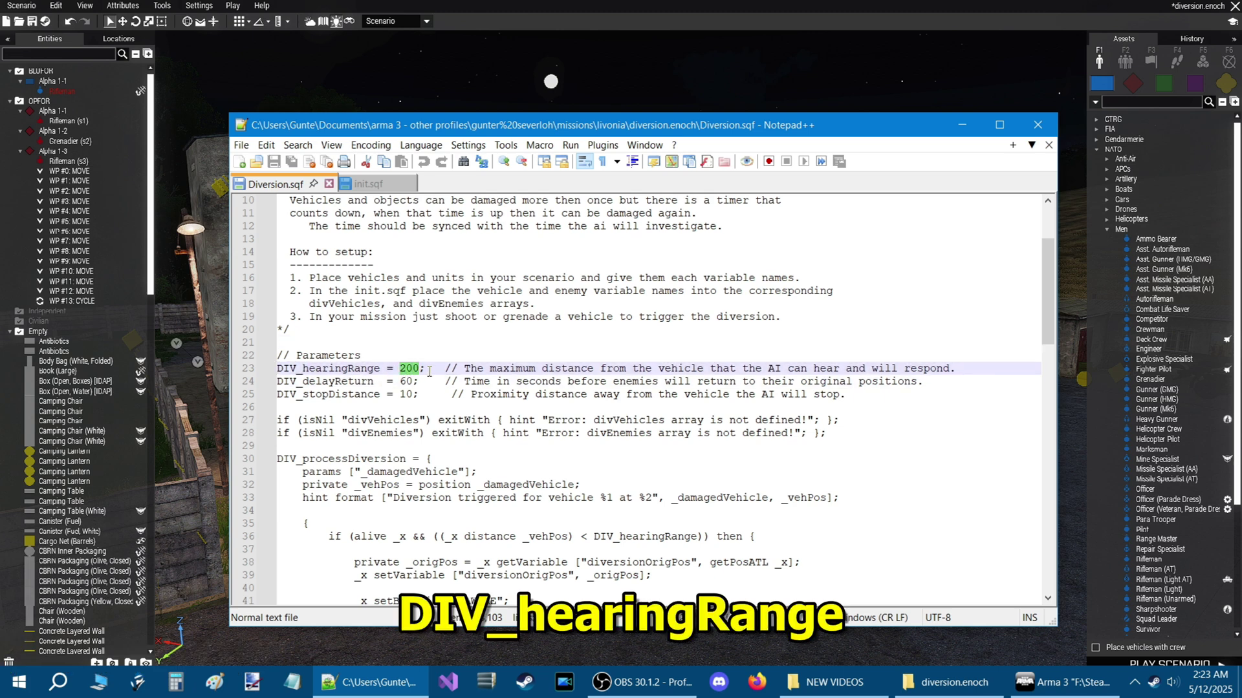
pyautogui.click(471, 360)
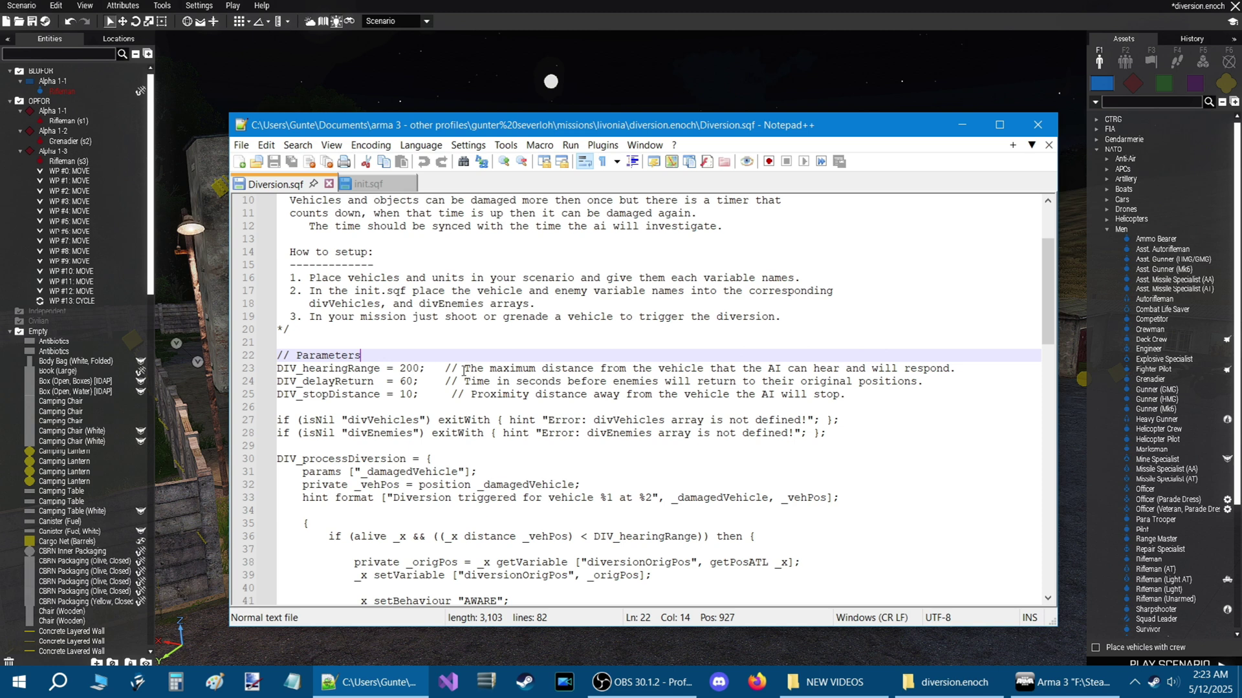
pyautogui.moveTo(465, 368); pyautogui.dragTo(958, 370)
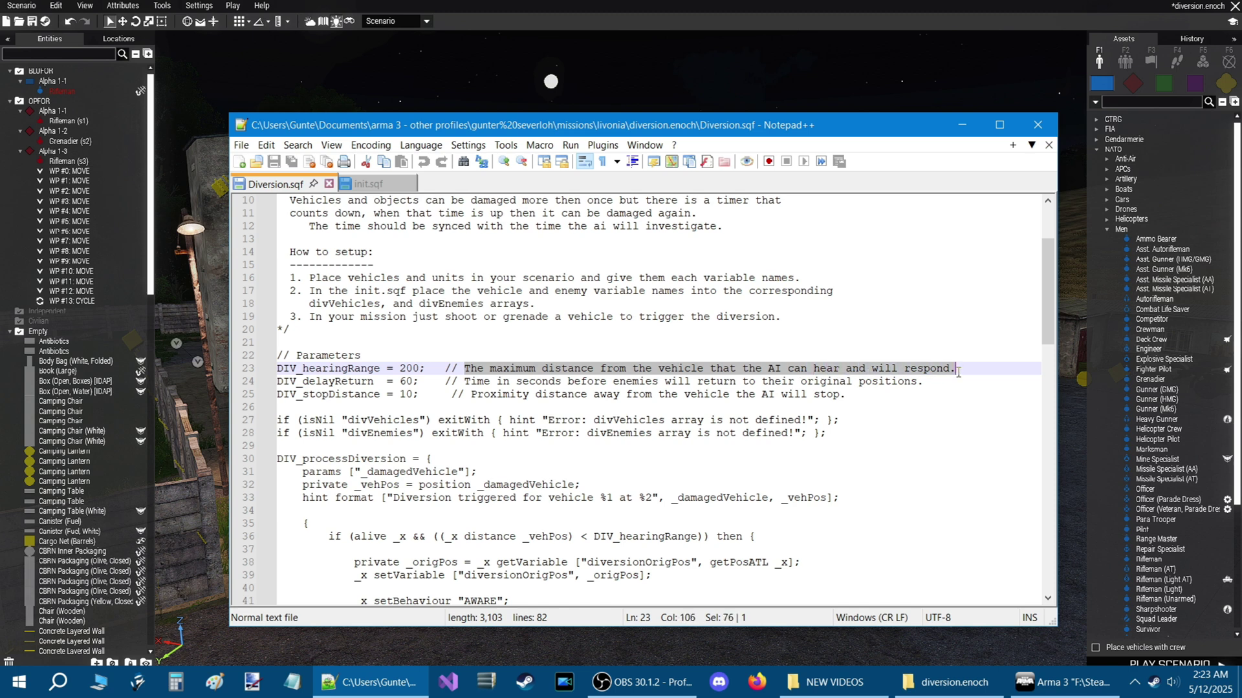
pyautogui.click(611, 349)
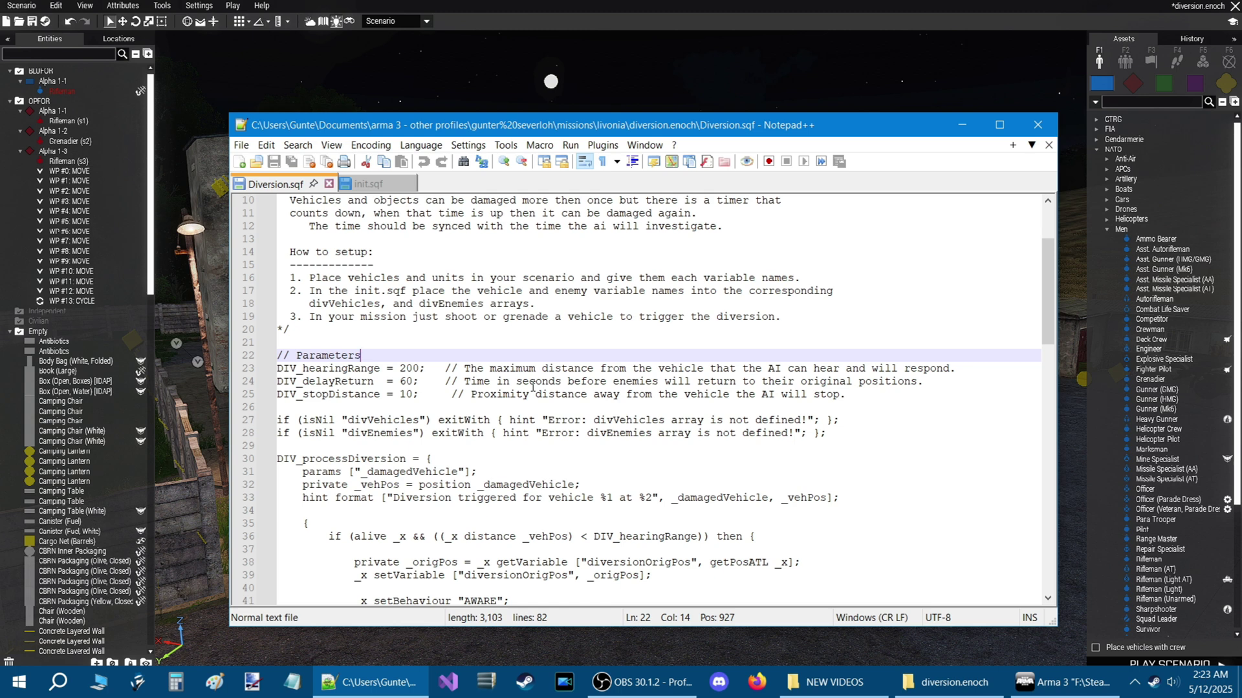
# - Highlight the DIV_delayReturn parameter, its value and the comment about the time before enemies return
pyautogui.moveTo(279, 382); pyautogui.dragTo(379, 384)
pyautogui.doubleClick(406, 382)
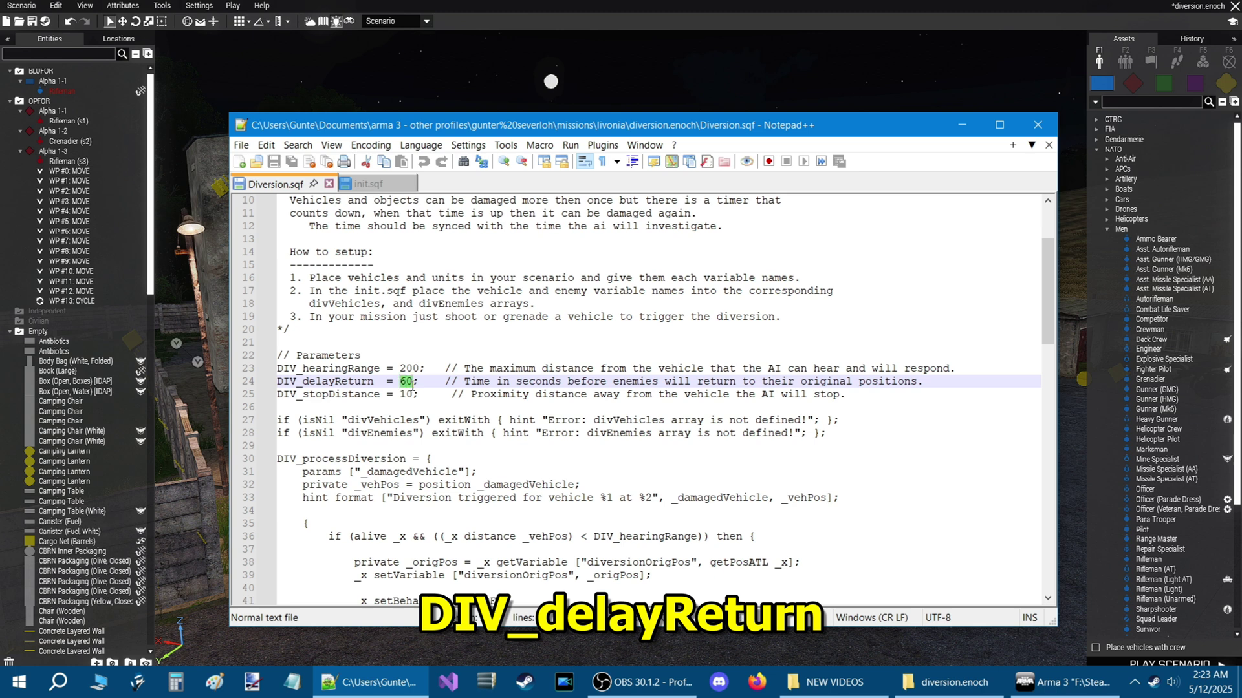
pyautogui.moveTo(464, 382); pyautogui.dragTo(931, 384)
pyautogui.click(406, 383)
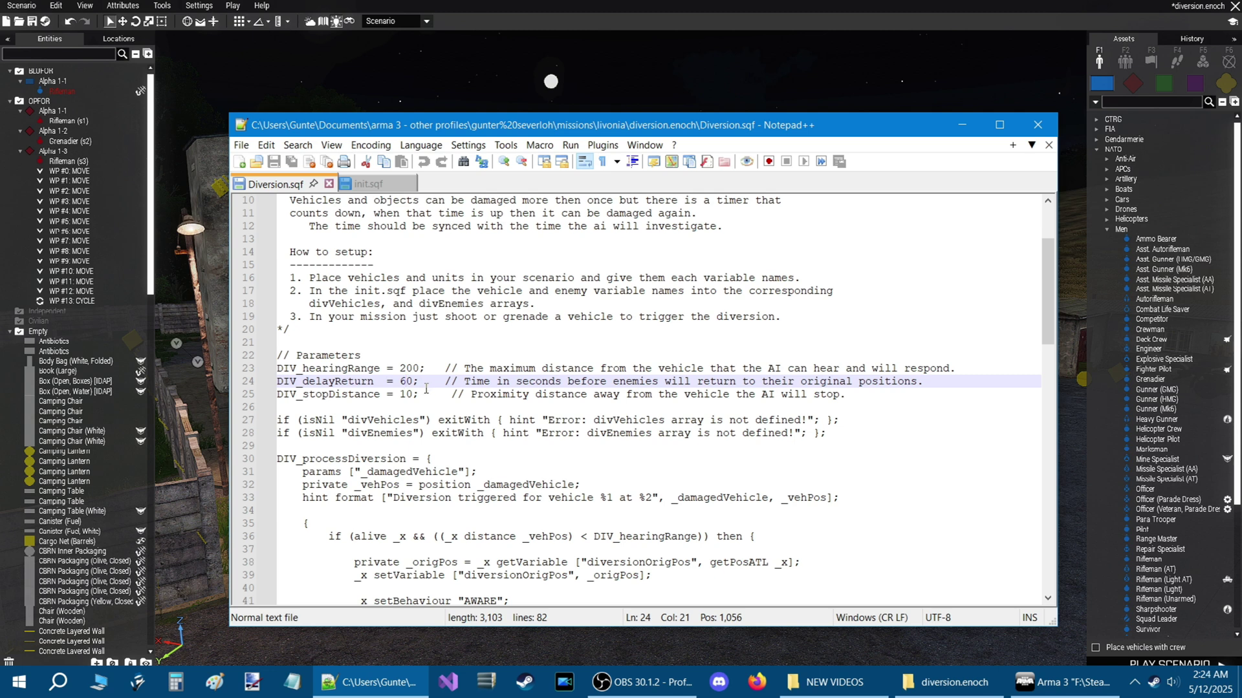
# - Highlight the DIV_stopDistance parameter and its comment about how close to the vehicle the AI stops
pyautogui.moveTo(277, 394); pyautogui.dragTo(412, 399)
pyautogui.click(400, 395)
pyautogui.click(479, 417)
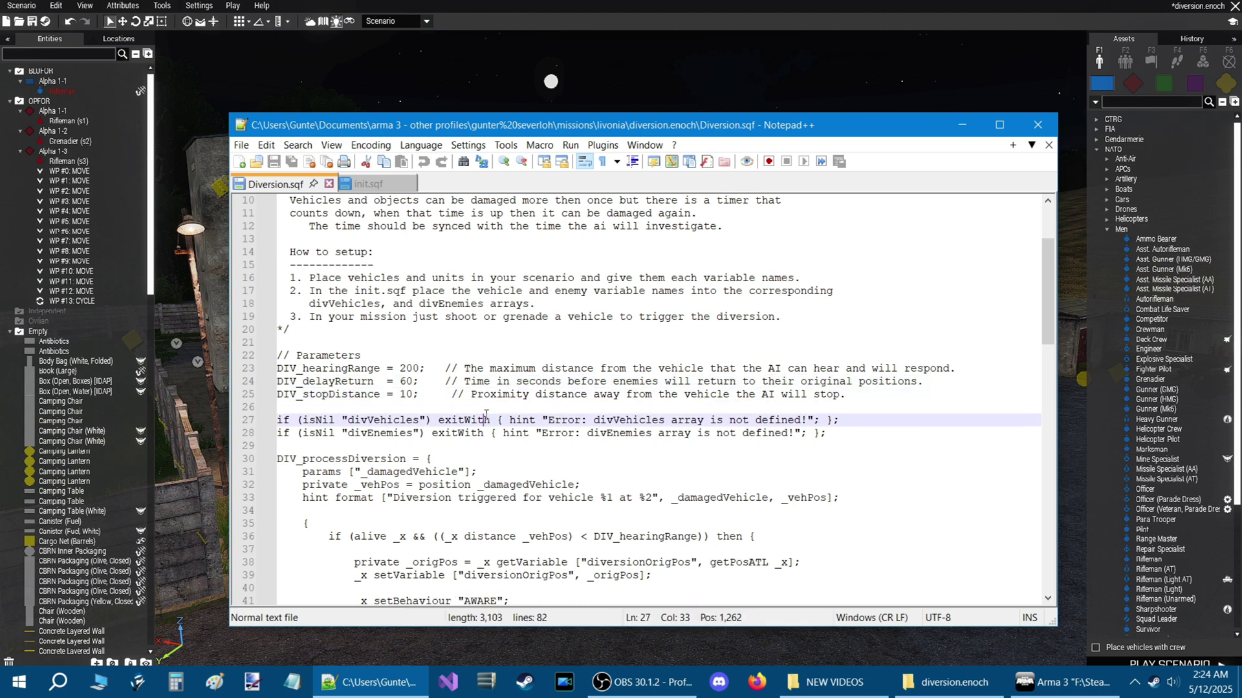
pyautogui.moveTo(476, 396); pyautogui.dragTo(859, 411)
pyautogui.click(858, 412)
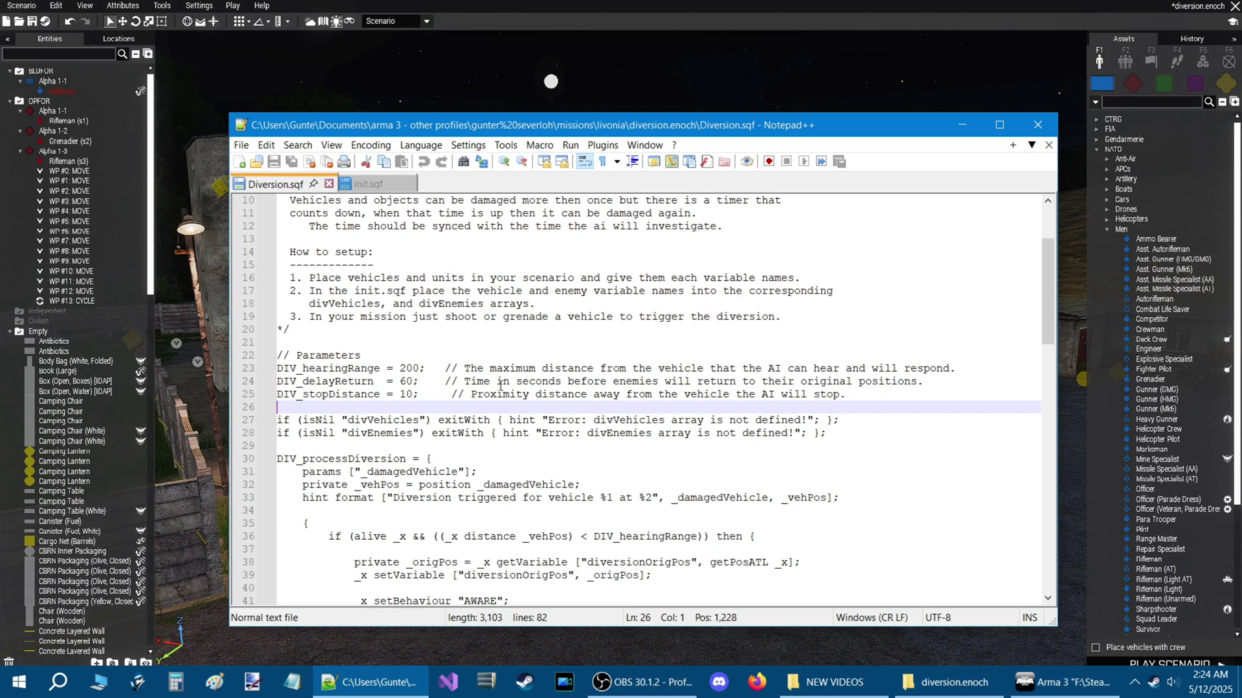
# - Point out the numbers assigned to DIV_stopDistance and DIV_delayReturn by highlighting each one
pyautogui.click(409, 397)
pyautogui.moveTo(409, 397); pyautogui.dragTo(415, 397)
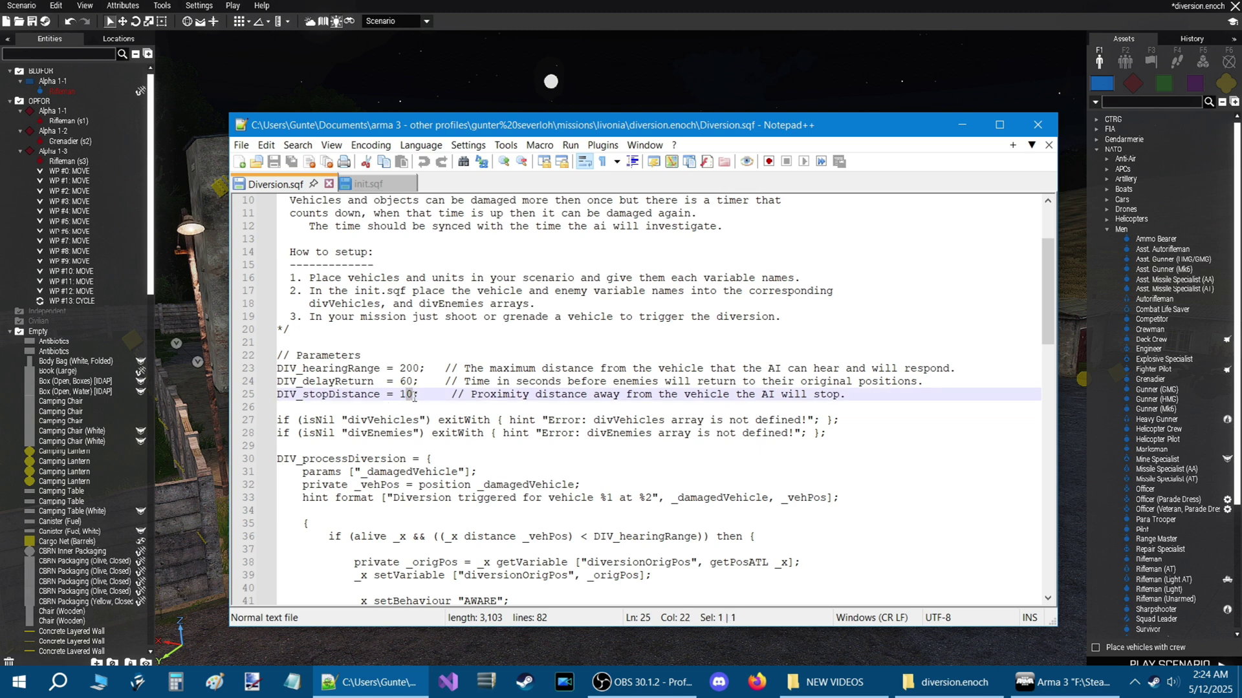
pyautogui.click(425, 396)
pyautogui.moveTo(400, 382); pyautogui.dragTo(408, 381)
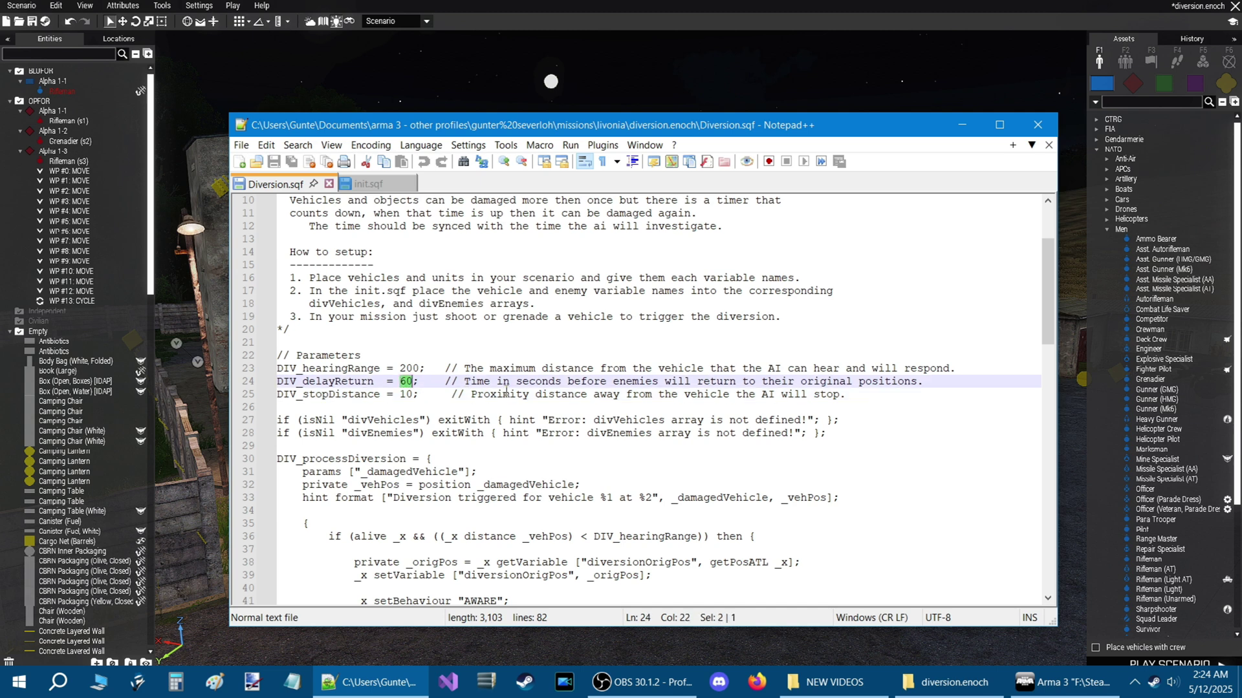
pyautogui.click(471, 408)
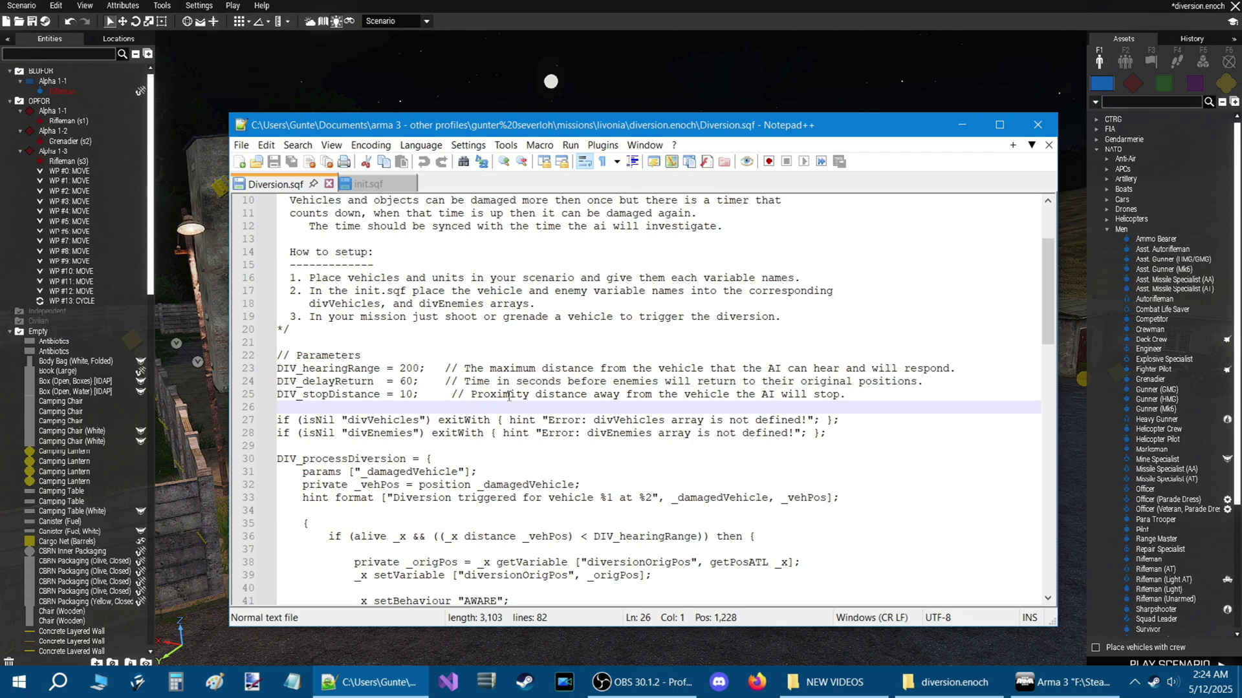
# - Find the hint line "The enemy heard something and are moving to take a look!" and highlight its text
pyautogui.scroll(-4, 459, 401)
pyautogui.scroll(-2, 349, 391)
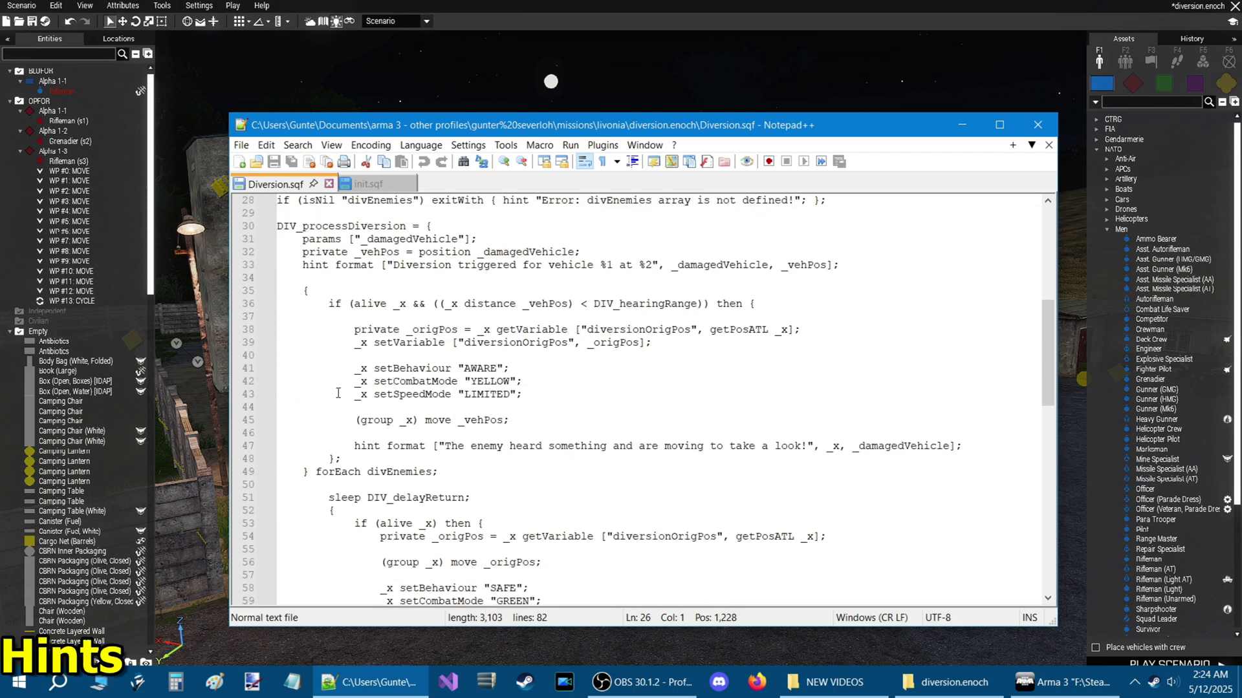
pyautogui.scroll(-1, 335, 396)
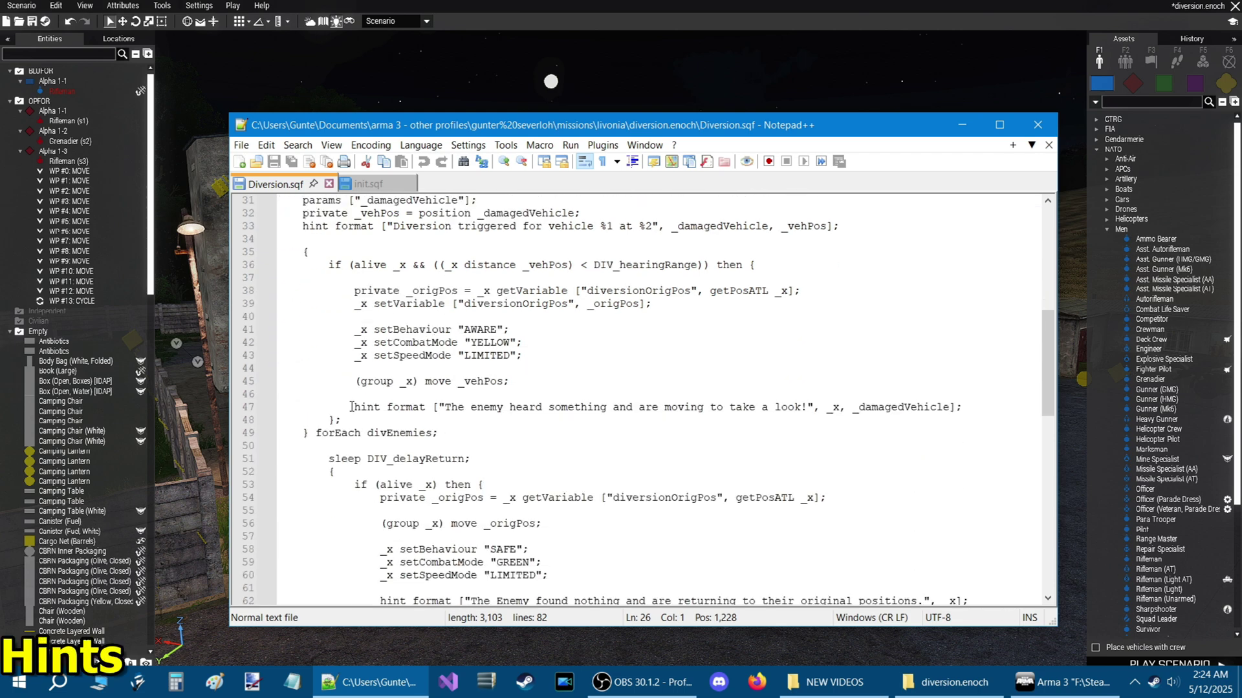
pyautogui.moveTo(354, 407); pyautogui.dragTo(554, 417)
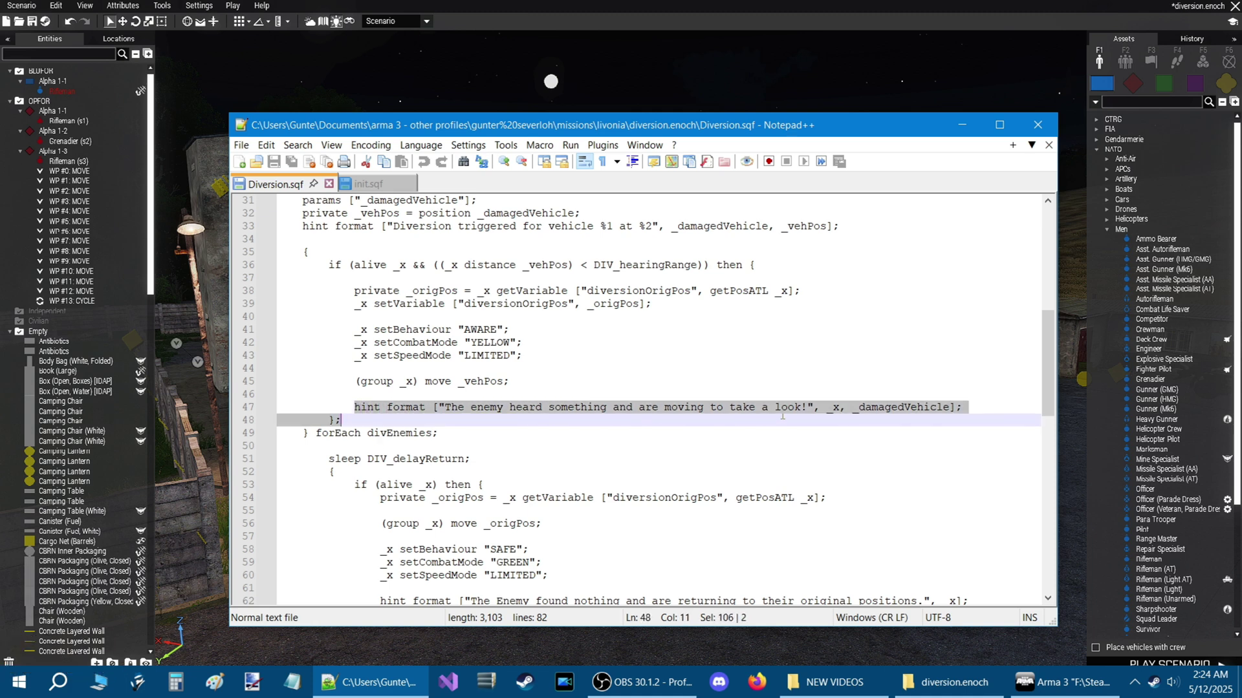
pyautogui.moveTo(782, 416); pyautogui.dragTo(810, 413)
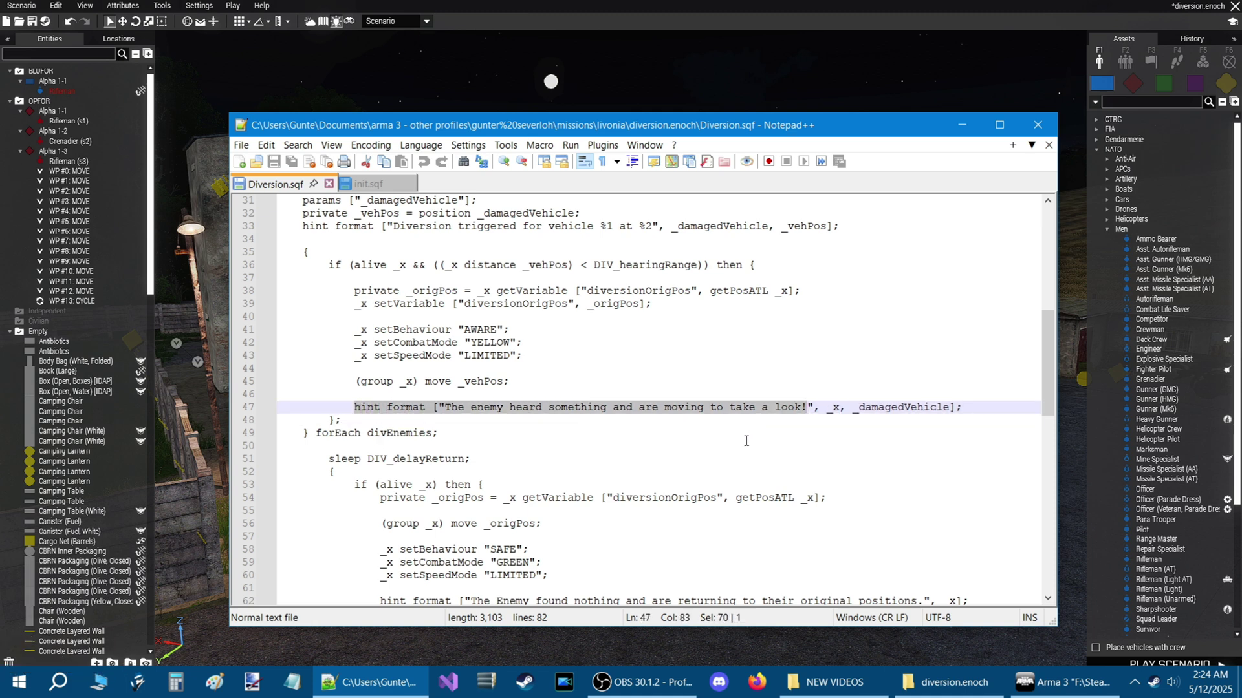
pyautogui.click(686, 442)
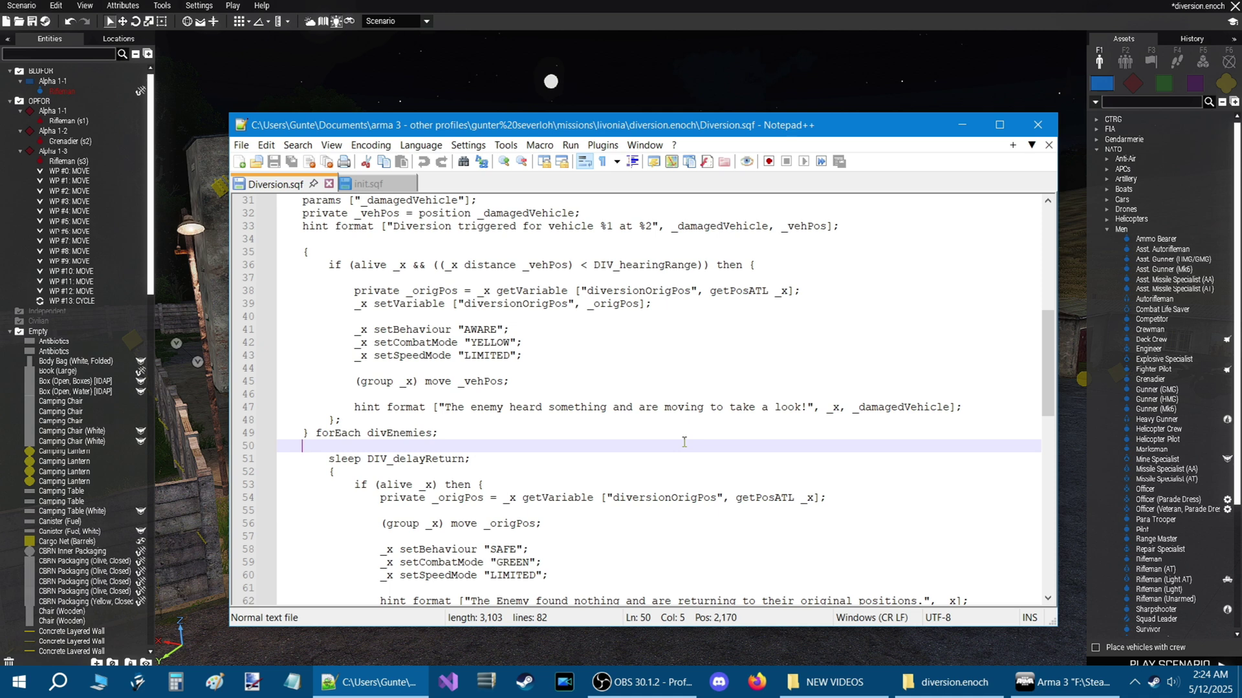
# - Try commenting out the "The enemy heard something" hint on line 47 with // and remove the slashes again
pyautogui.hotkey('ctrl', 'z')
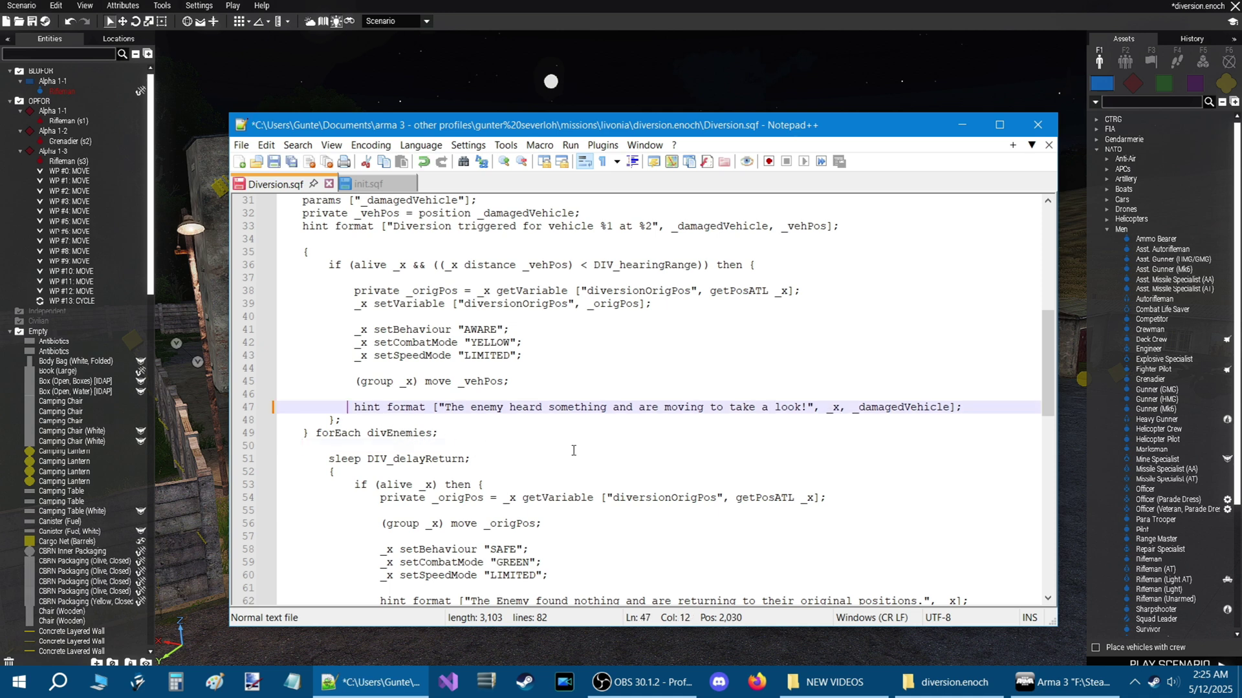
pyautogui.write('//')
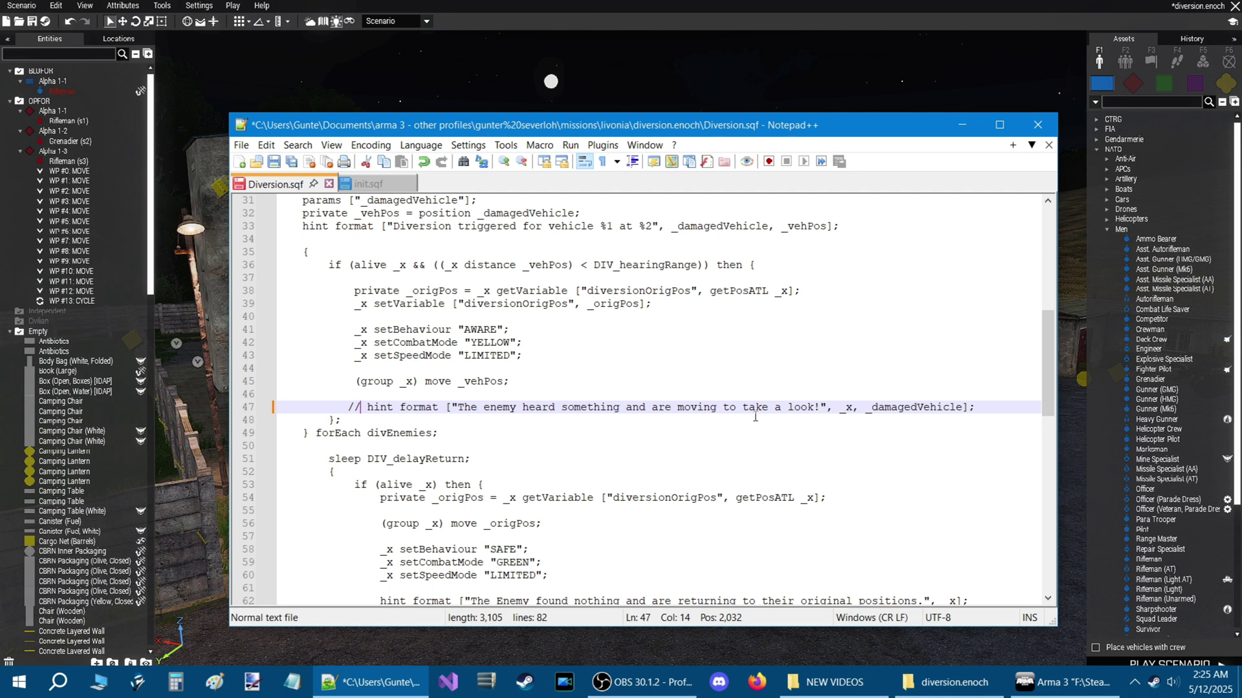
pyautogui.press('BackSpace')
pyautogui.press('BackSpace')
# - Find the hint line "The Enemy found nothing and are returning to their original positions." and highlight its message
pyautogui.scroll(-3, 392, 420)
pyautogui.scroll(-1, 459, 420)
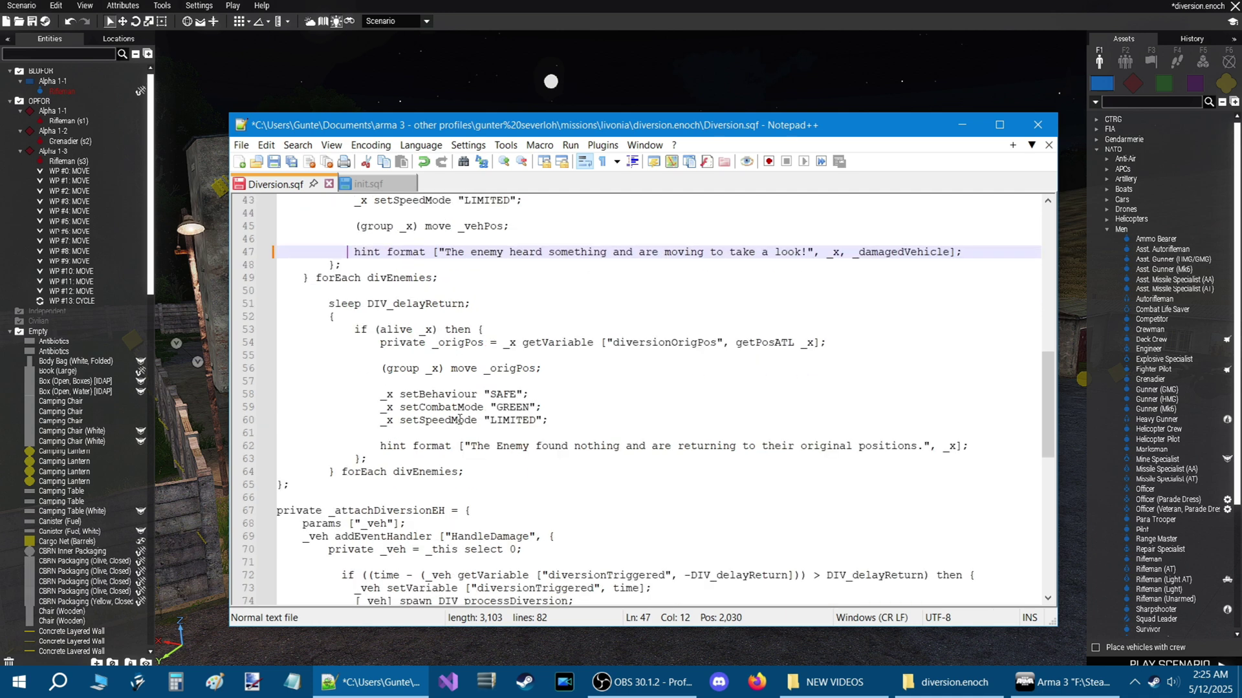
pyautogui.click(380, 446)
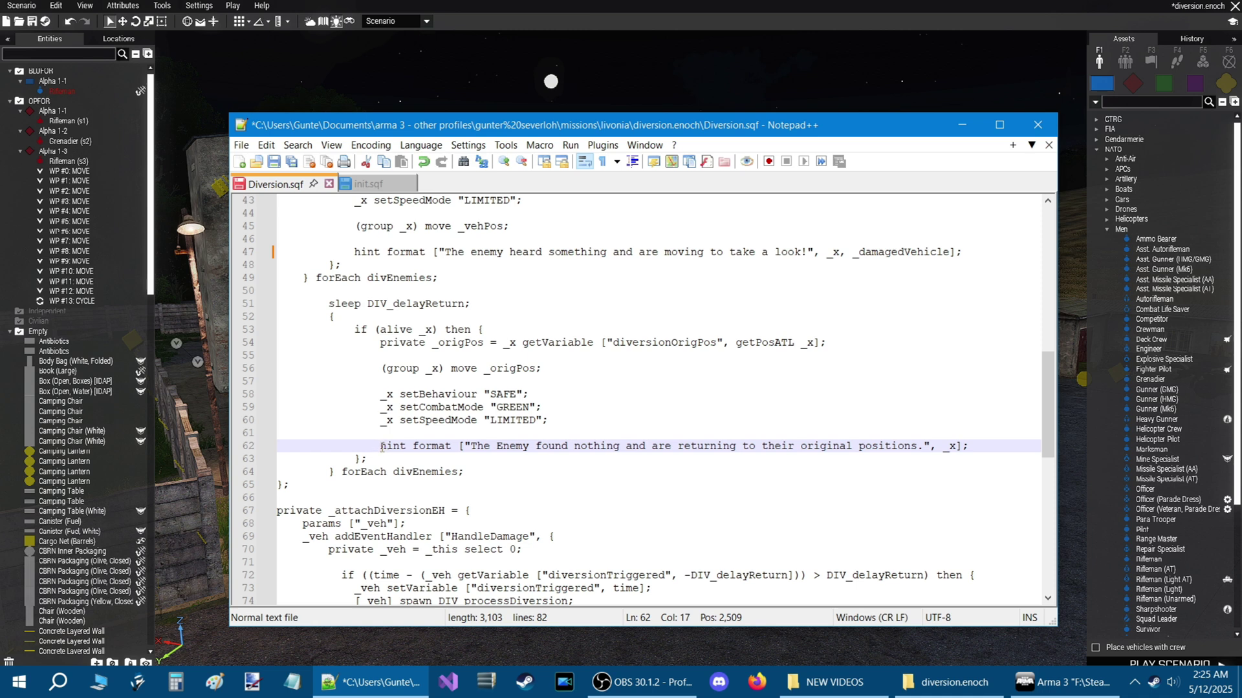
pyautogui.moveTo(471, 448); pyautogui.dragTo(926, 451)
# - Try commenting out the "The Enemy found nothing" hint on line 62 with // and remove the slashes again
pyautogui.click(374, 447)
pyautogui.write('//')
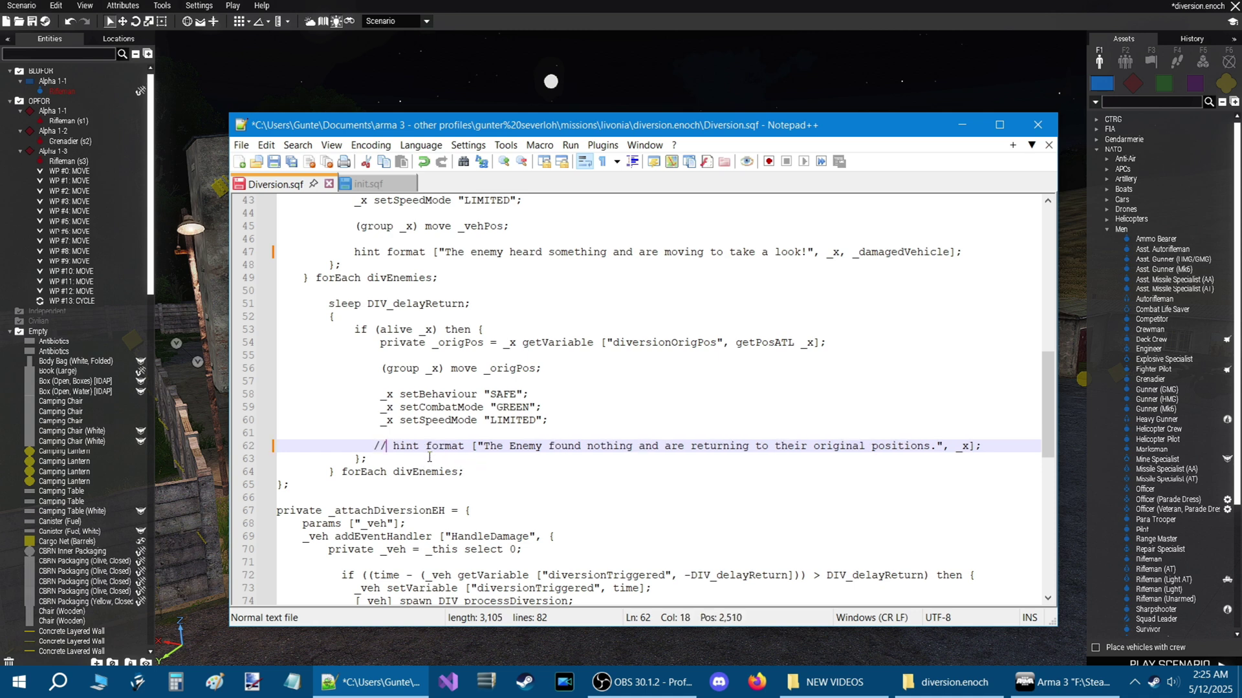
pyautogui.press('BackSpace')
pyautogui.press('BackSpace')
pyautogui.scroll(-6, 410, 455)
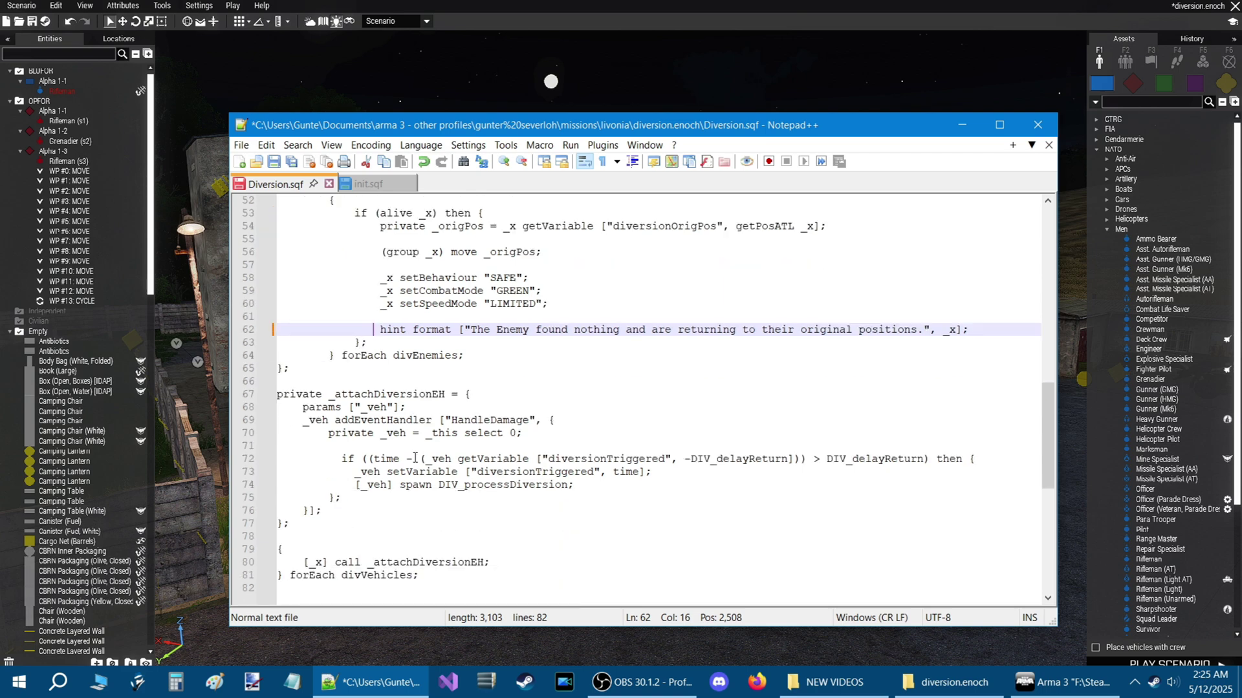
pyautogui.scroll(16, 414, 460)
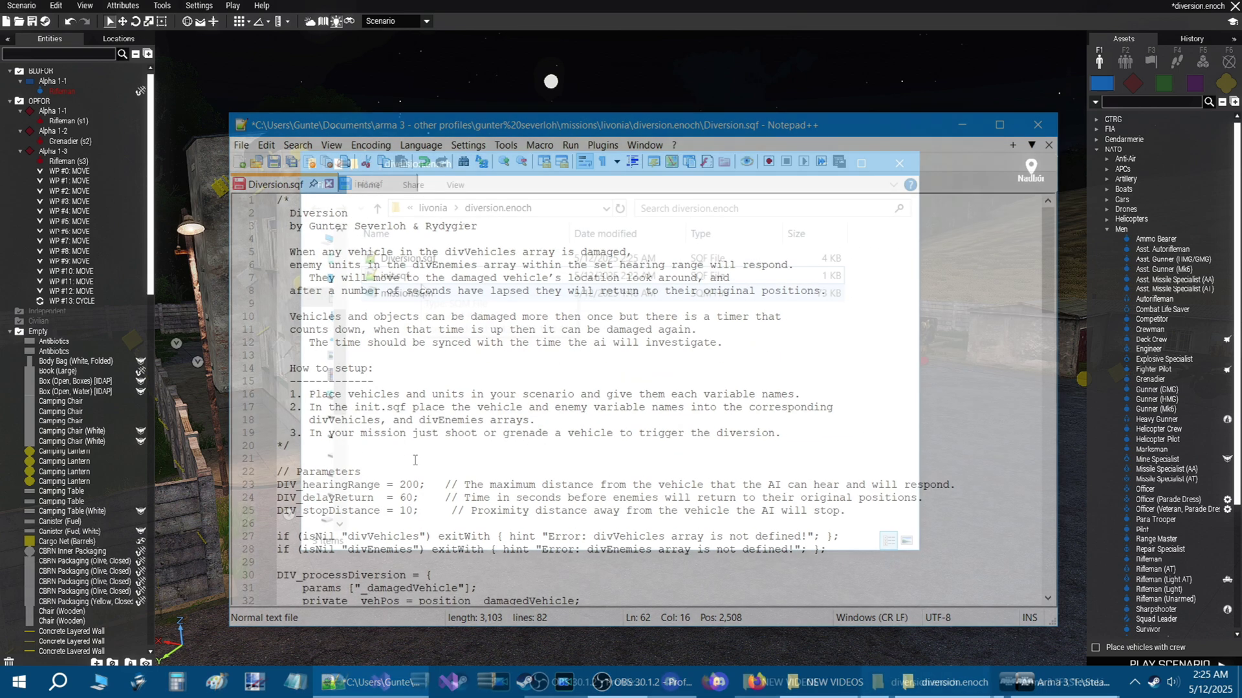